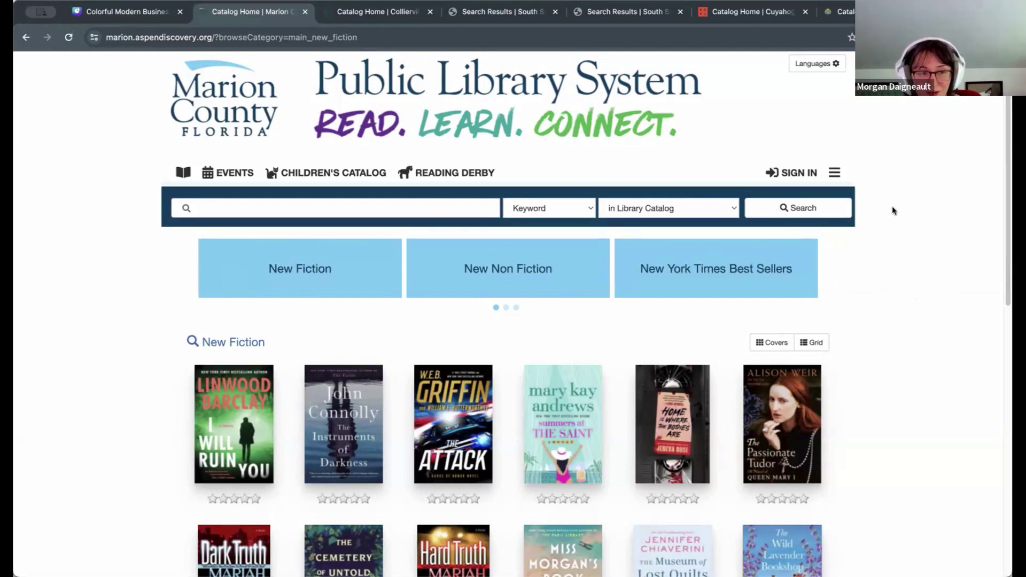
pyautogui.scroll(-1, 949, 279)
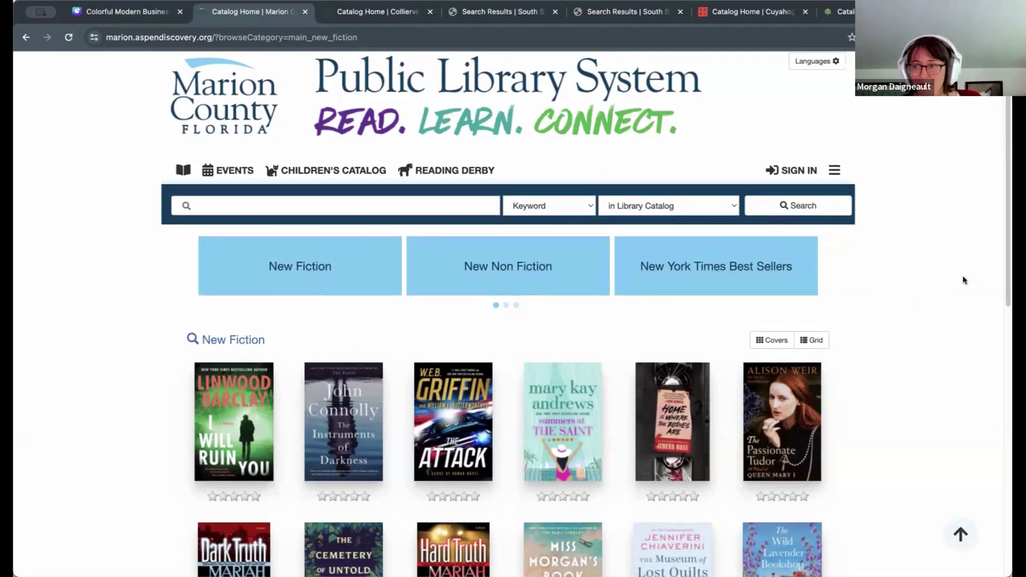
pyautogui.scroll(-1, 960, 274)
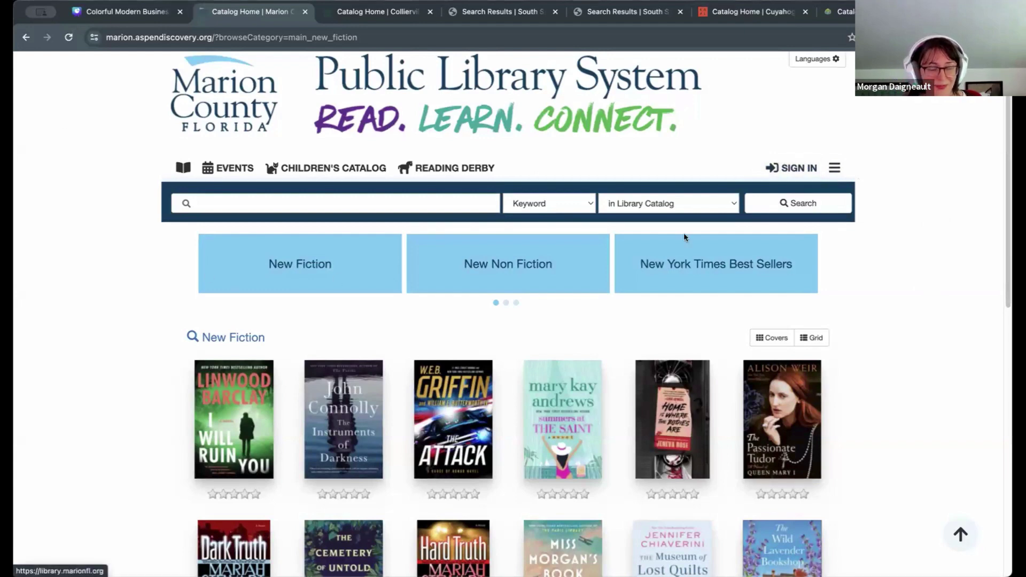
# Step: Sign in with the patron's library card number and PIN, then return to the catalog home
pyautogui.click(802, 169)
pyautogui.click(517, 124)
pyautogui.write('aspentest')
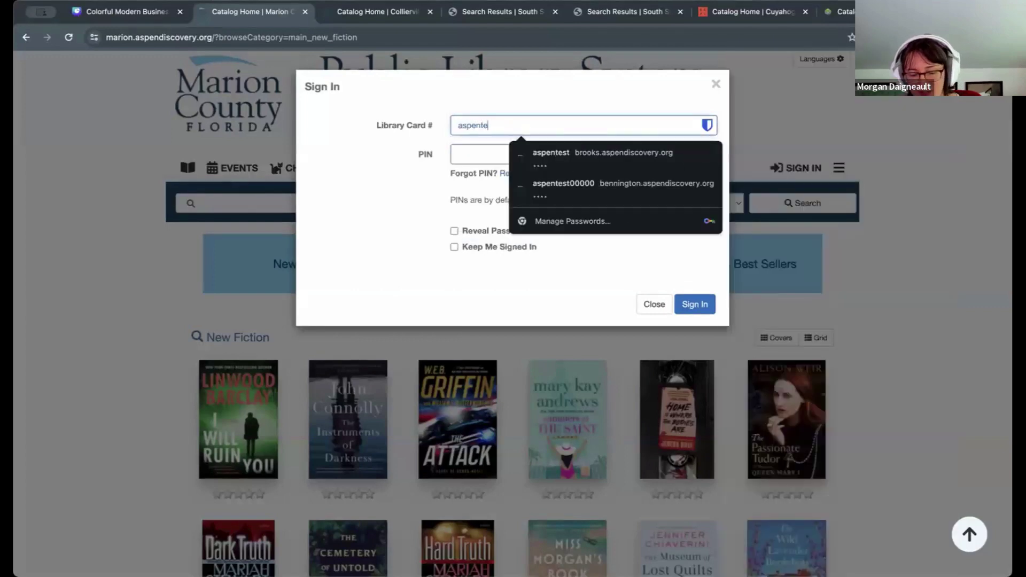
pyautogui.click(454, 158)
pyautogui.write('1234')
pyautogui.click(694, 304)
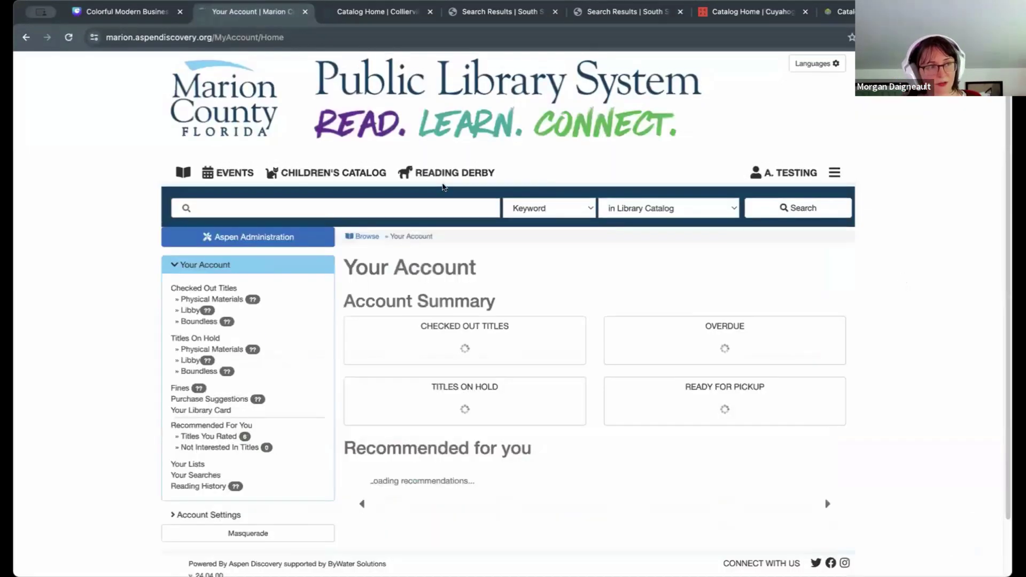
pyautogui.click(187, 173)
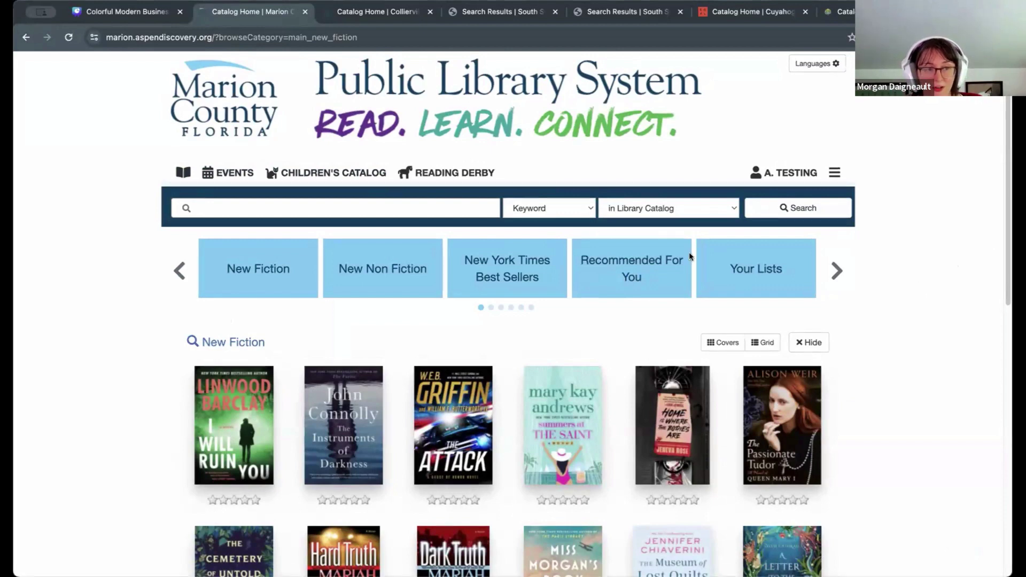
# Step: Show the Recommended For You category and scroll through its personalized covers
pyautogui.click(642, 262)
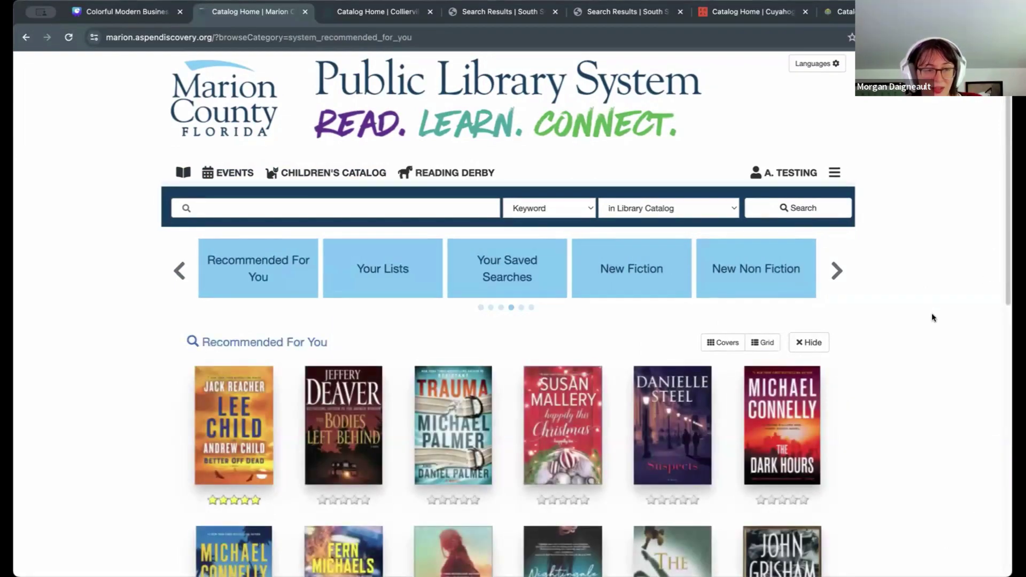
pyautogui.scroll(-3, 932, 317)
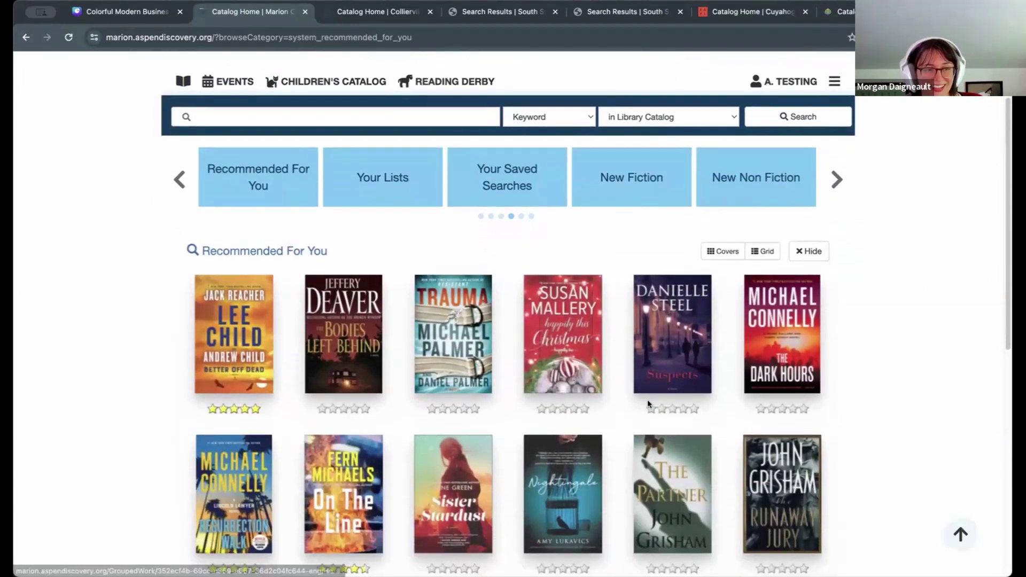
pyautogui.scroll(-2, 209, 505)
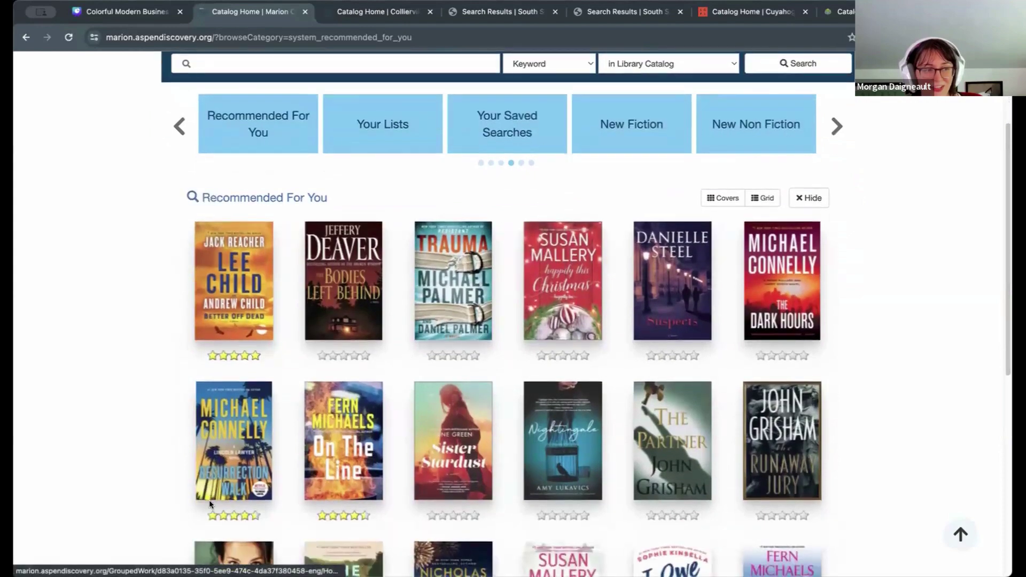
pyautogui.scroll(-1, 210, 505)
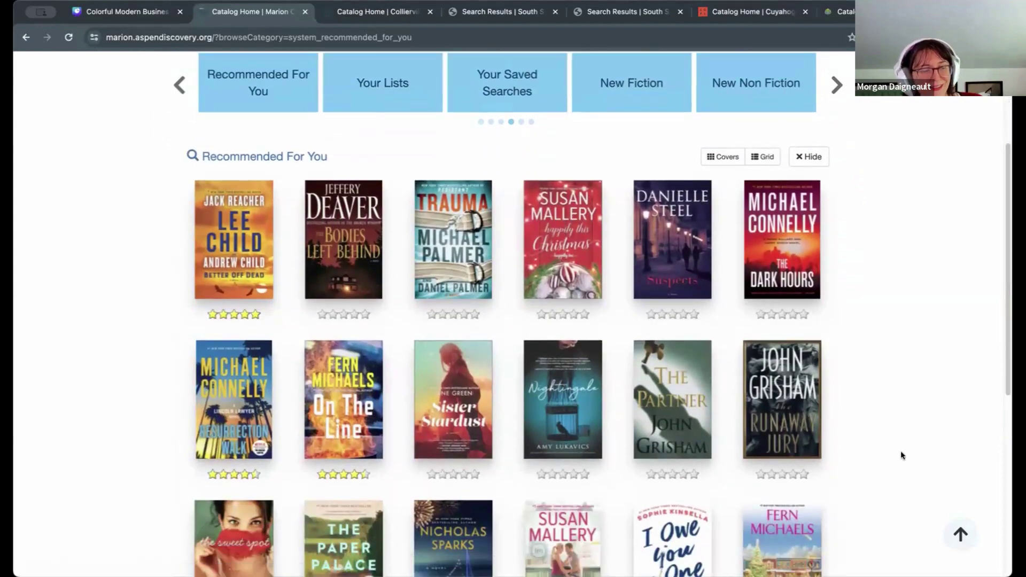
pyautogui.scroll(-1, 1004, 381)
pyautogui.scroll(-3, 1003, 381)
pyautogui.scroll(2, 1000, 383)
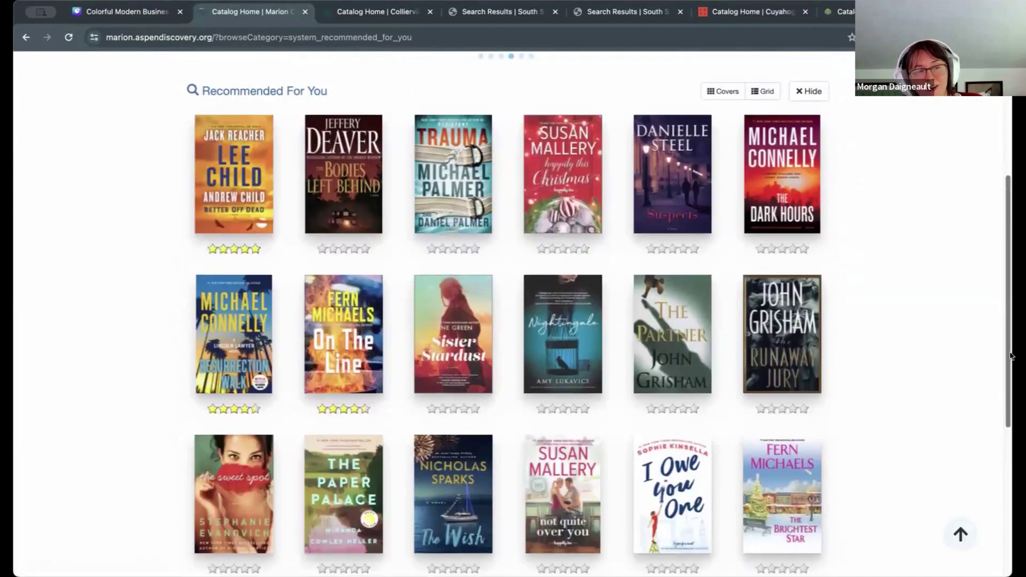
pyautogui.scroll(8, 1010, 354)
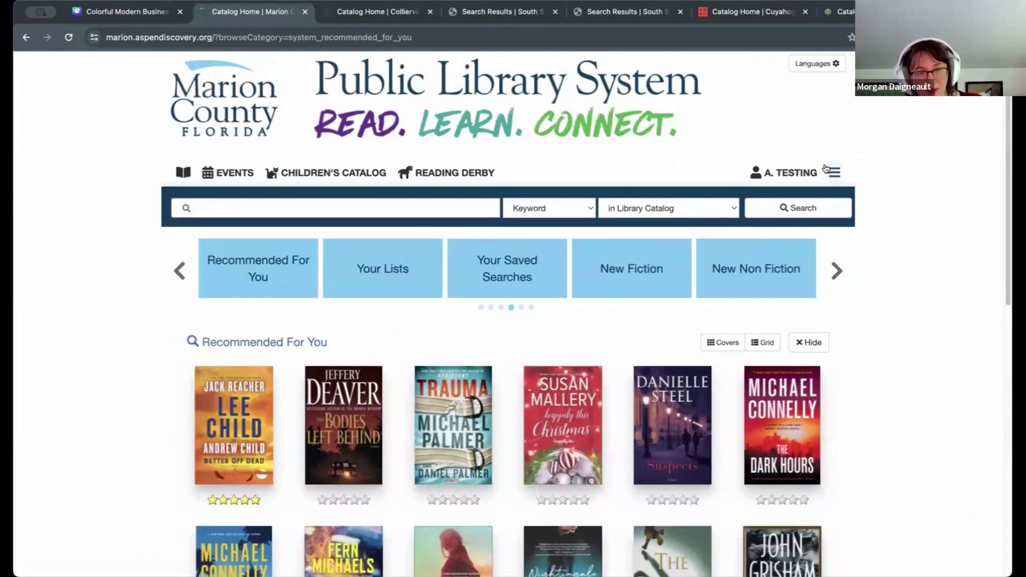
pyautogui.click(835, 173)
# Step: Open Your Account in a new tab and review its Recommended For You section
pyautogui.keyDown('super'); pyautogui.click(734, 193); pyautogui.keyUp('super')
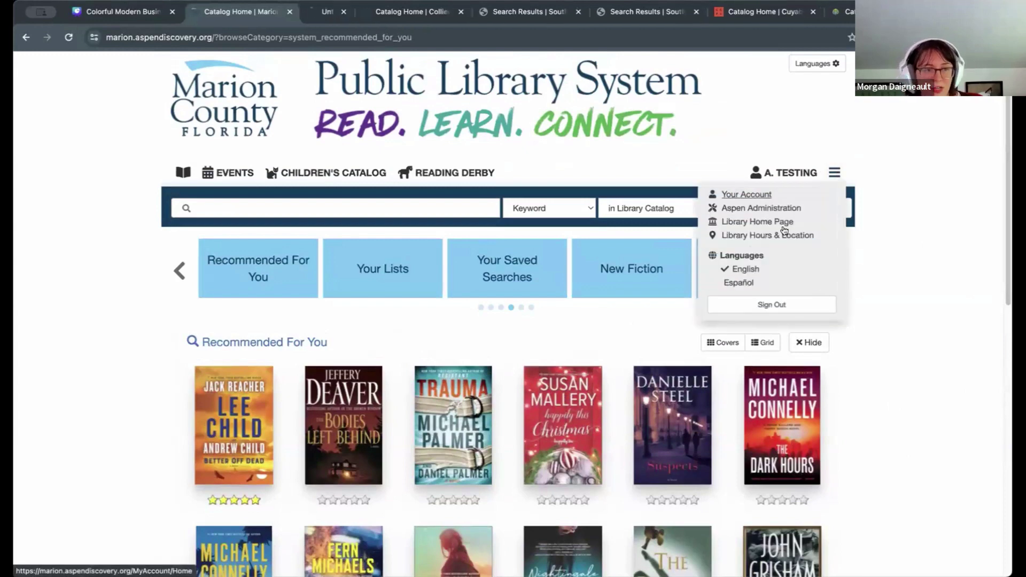
pyautogui.click(340, 12)
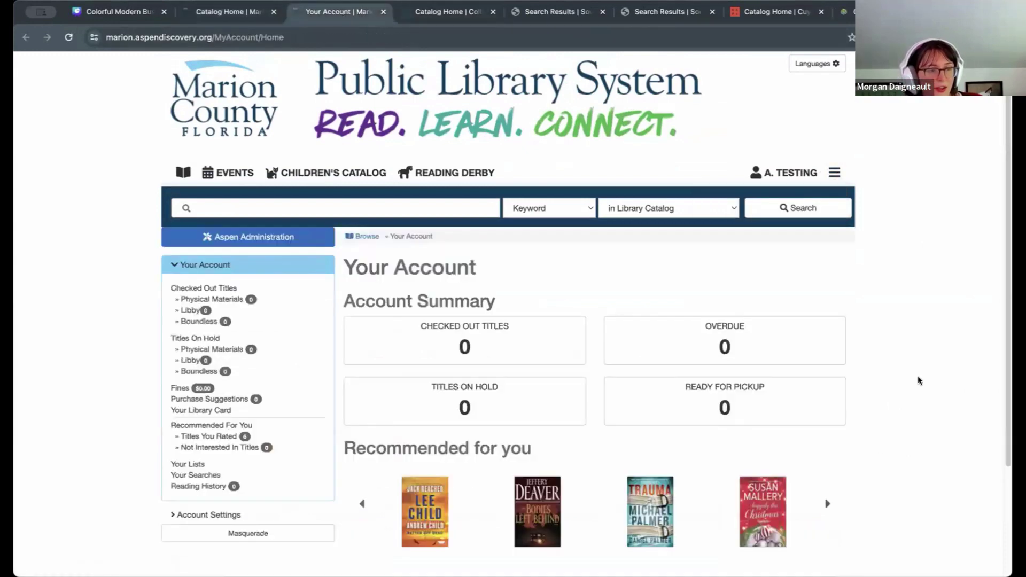
pyautogui.scroll(-2, 919, 373)
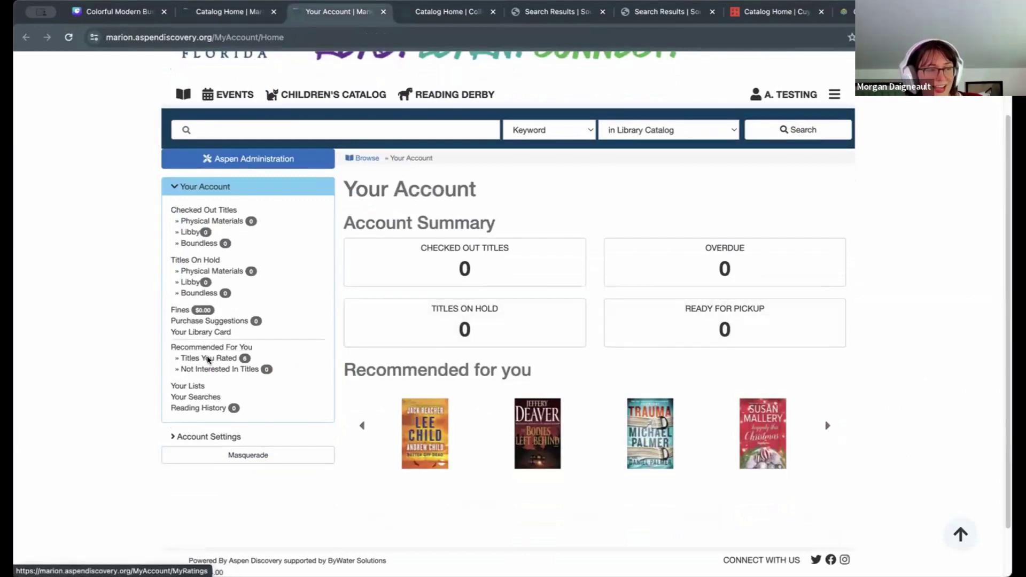
pyautogui.moveTo(251, 346); pyautogui.dragTo(164, 350)
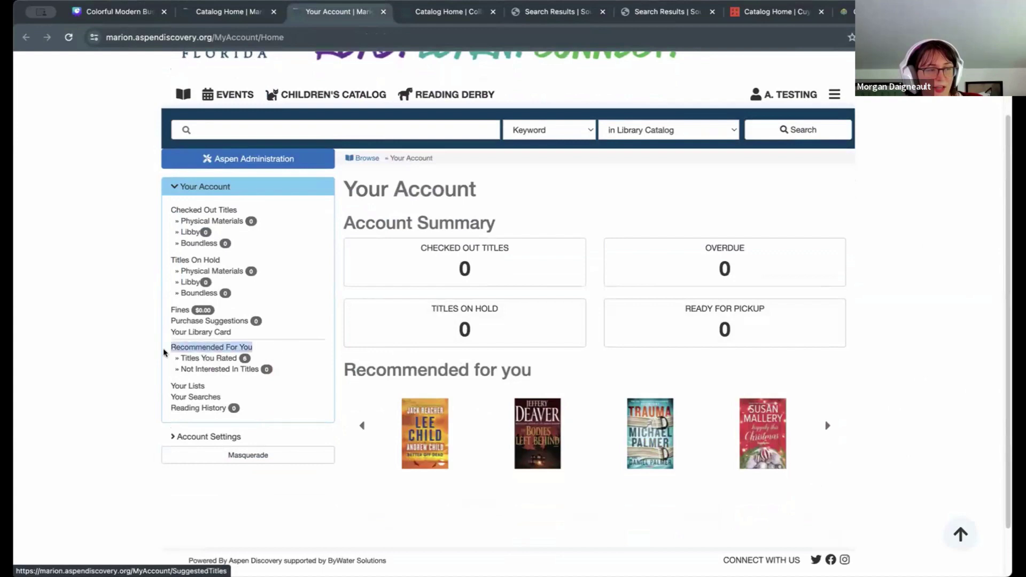
pyautogui.click(136, 345)
# Step: Return to the catalog tab, dismiss the menu, and browse the Recommended For You covers
pyautogui.click(234, 12)
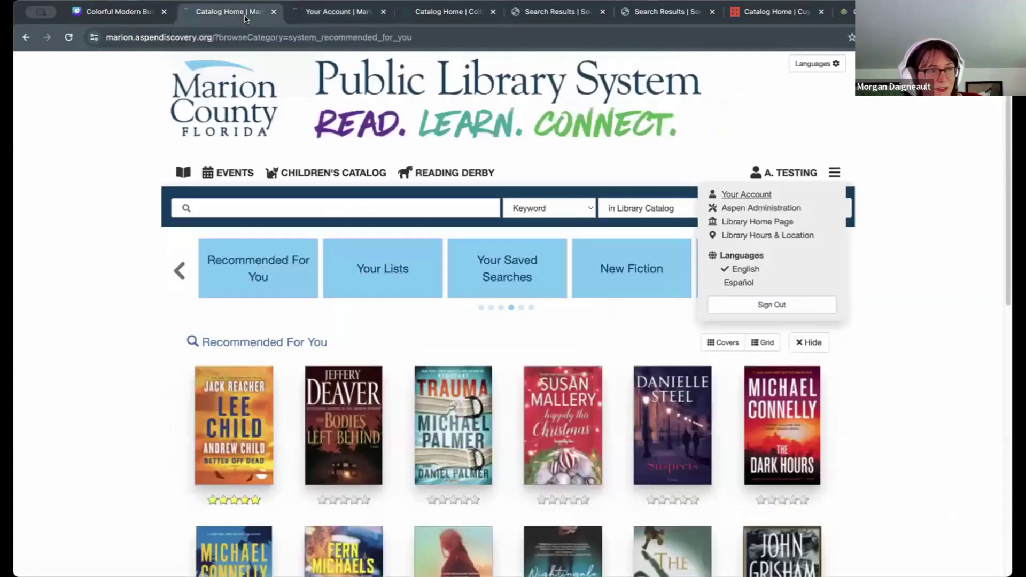
pyautogui.click(877, 286)
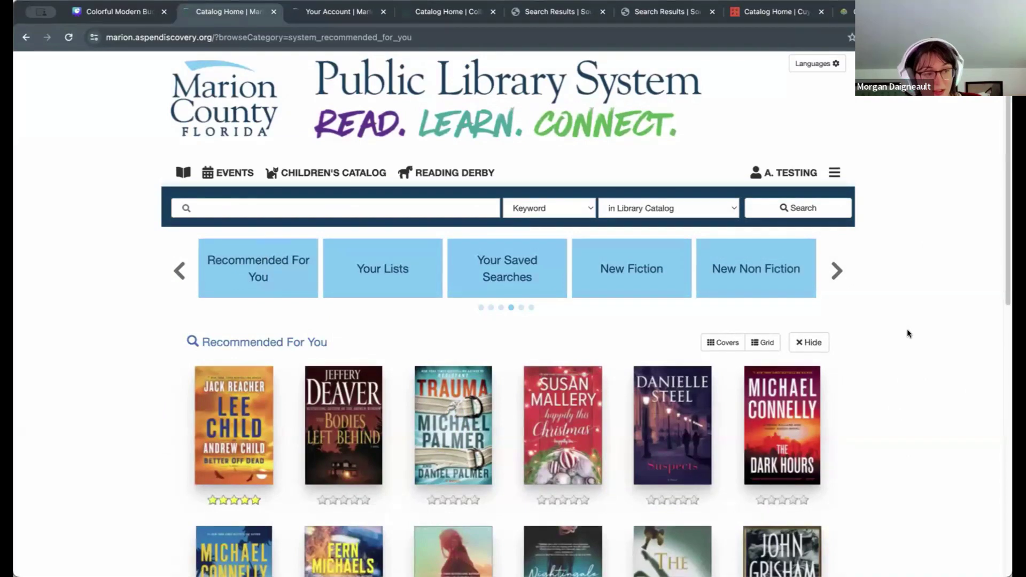
pyautogui.scroll(-3, 916, 335)
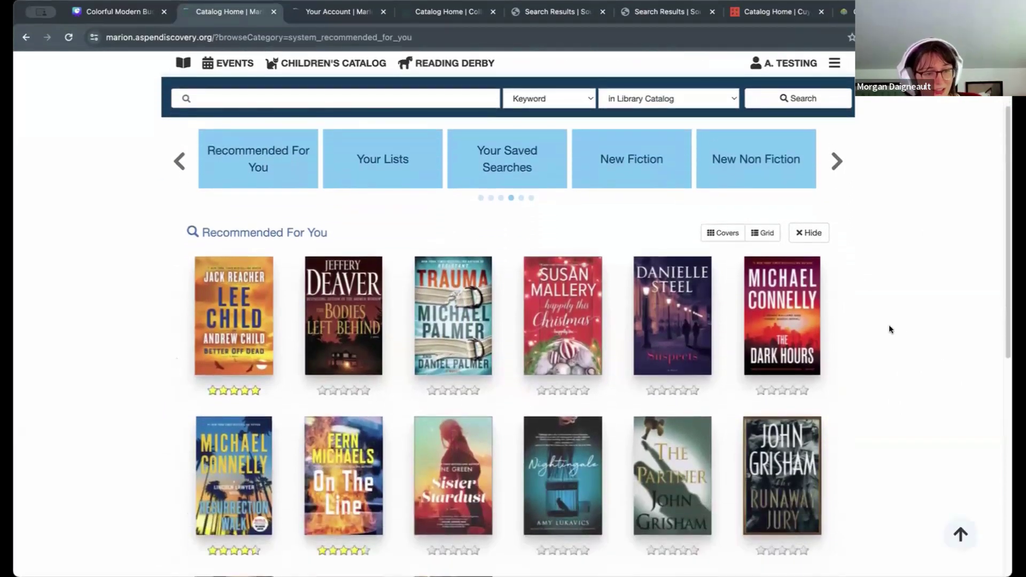
pyautogui.scroll(-3, 942, 351)
pyautogui.scroll(-4, 950, 345)
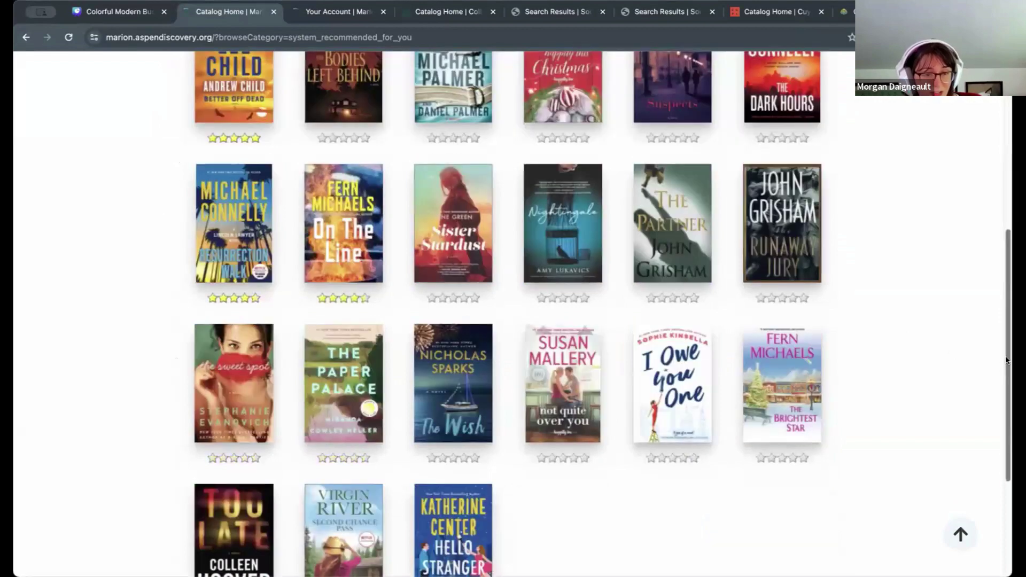
pyautogui.scroll(9, 969, 315)
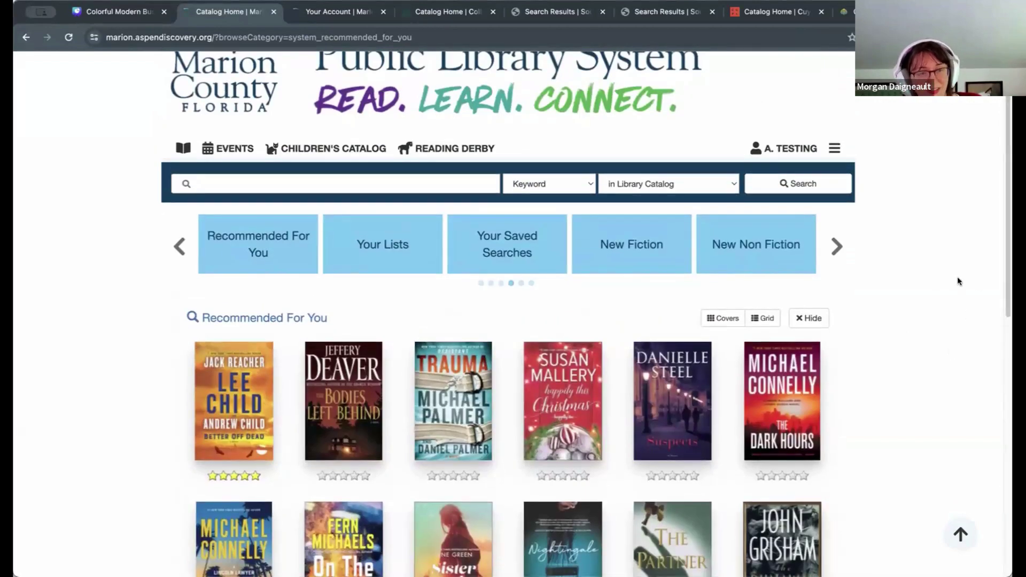
# Step: Show Your Lists on the Books for my book club 2023 list and browse its six covers
pyautogui.click(376, 250)
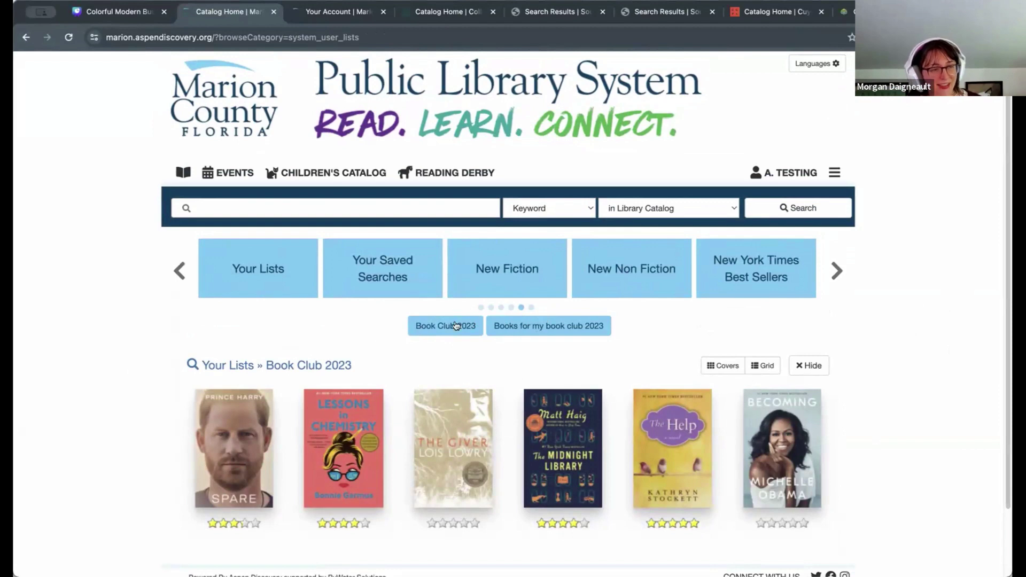
pyautogui.click(535, 326)
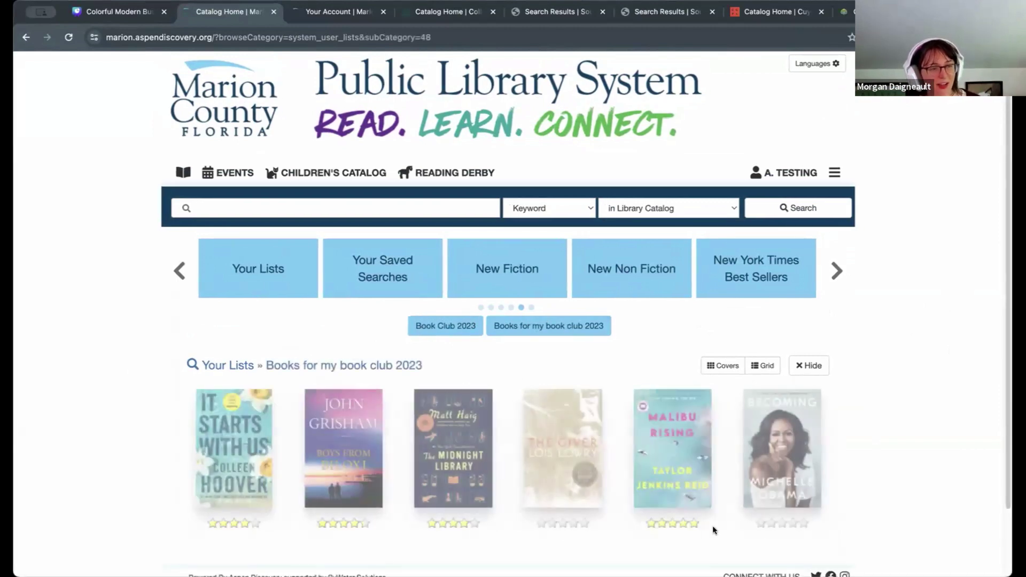
pyautogui.scroll(-2, 925, 347)
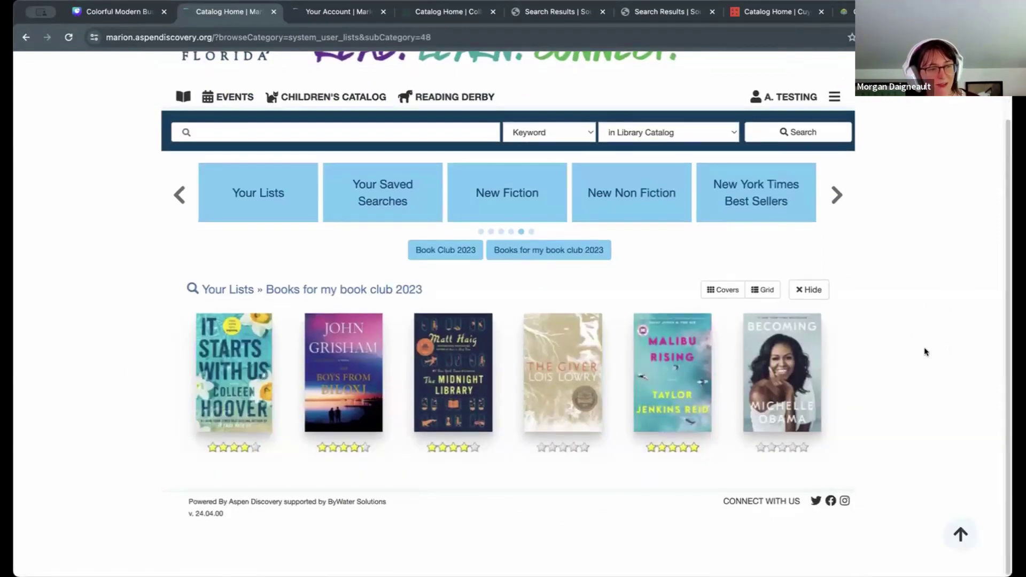
pyautogui.scroll(2, 925, 350)
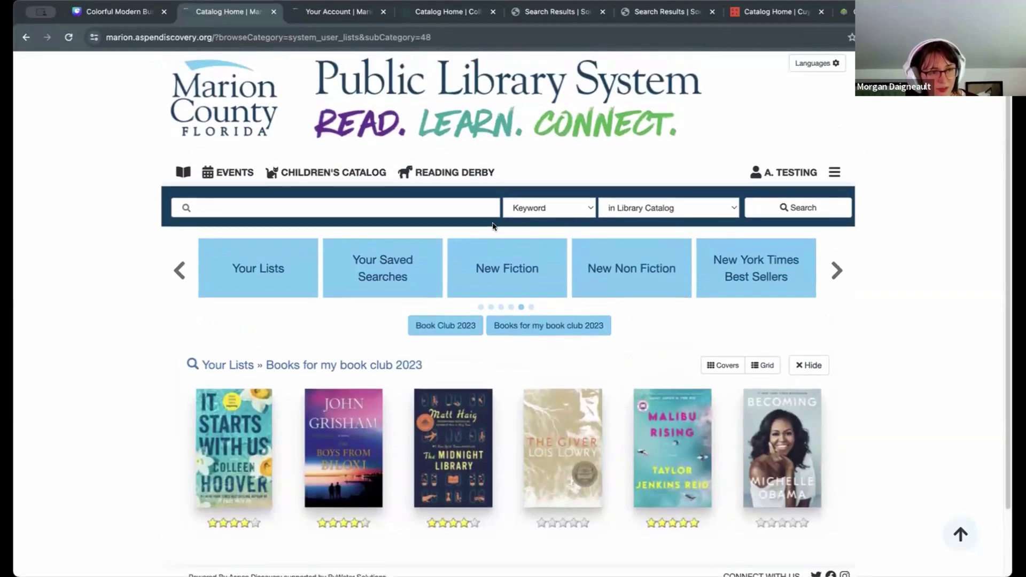
pyautogui.click(774, 174)
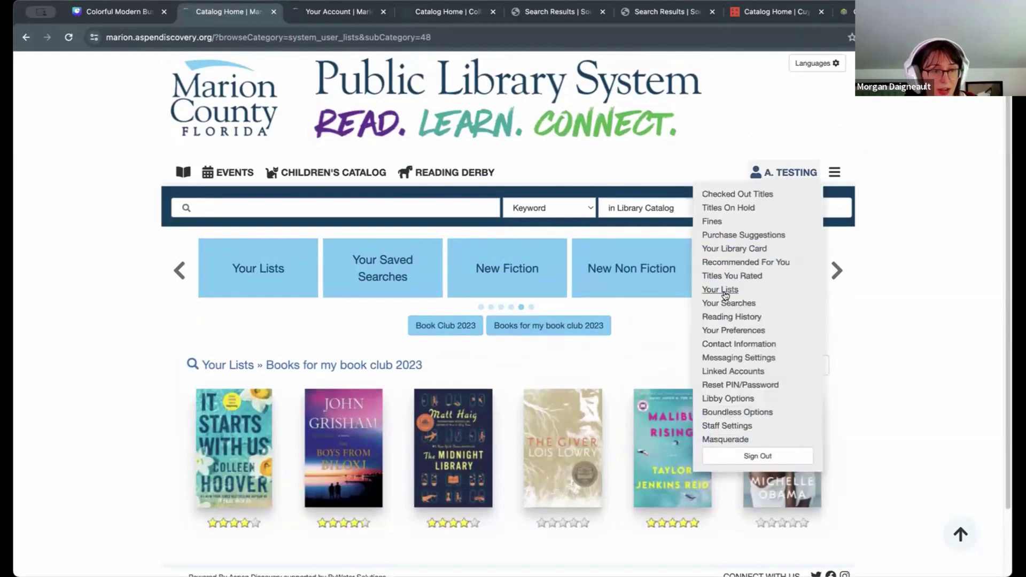
pyautogui.click(908, 271)
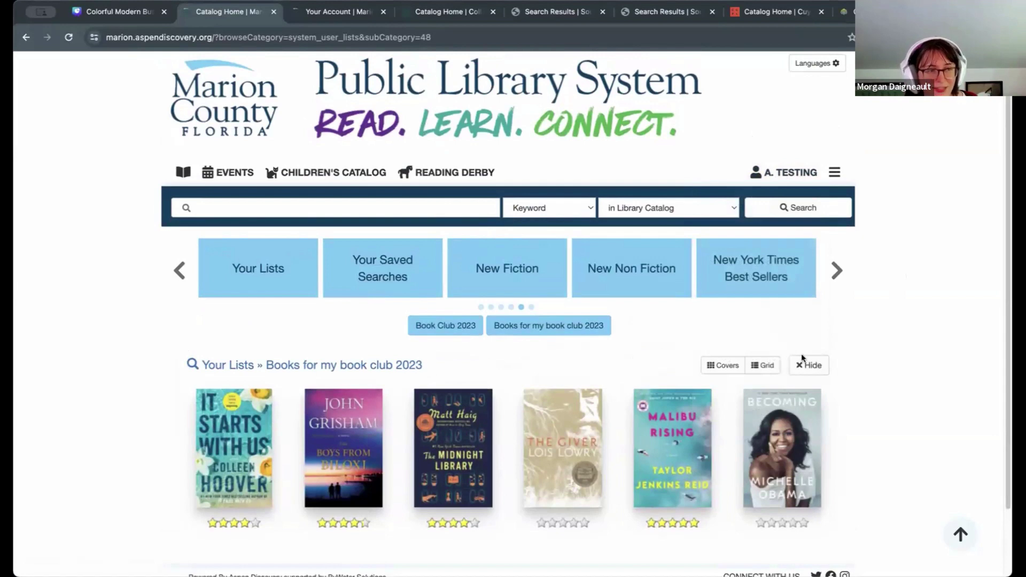
pyautogui.scroll(-2, 954, 374)
pyautogui.scroll(2, 954, 374)
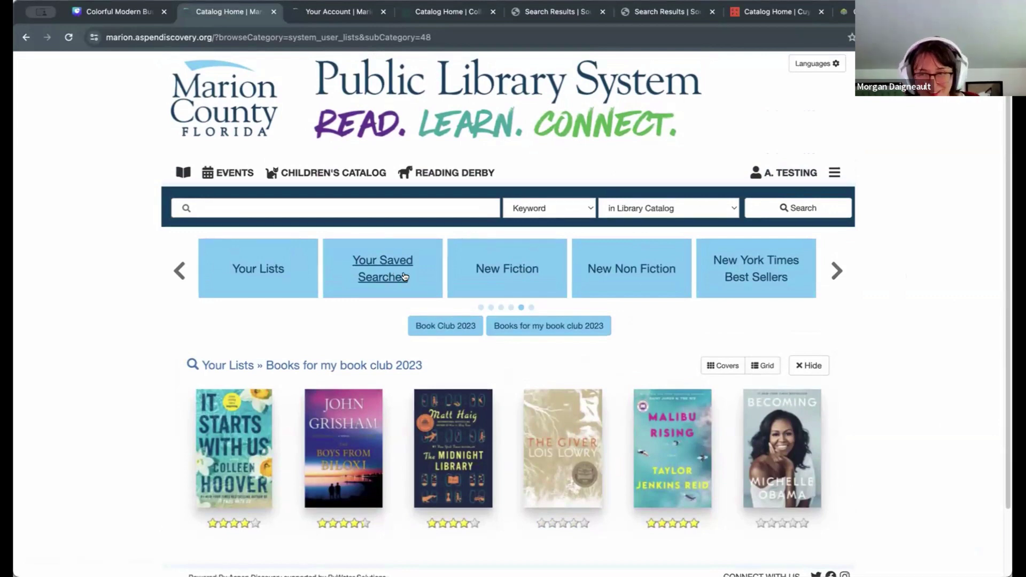
# Step: Show Your Saved Searches, pick James Patterson Books, and browse its covers
pyautogui.click(393, 260)
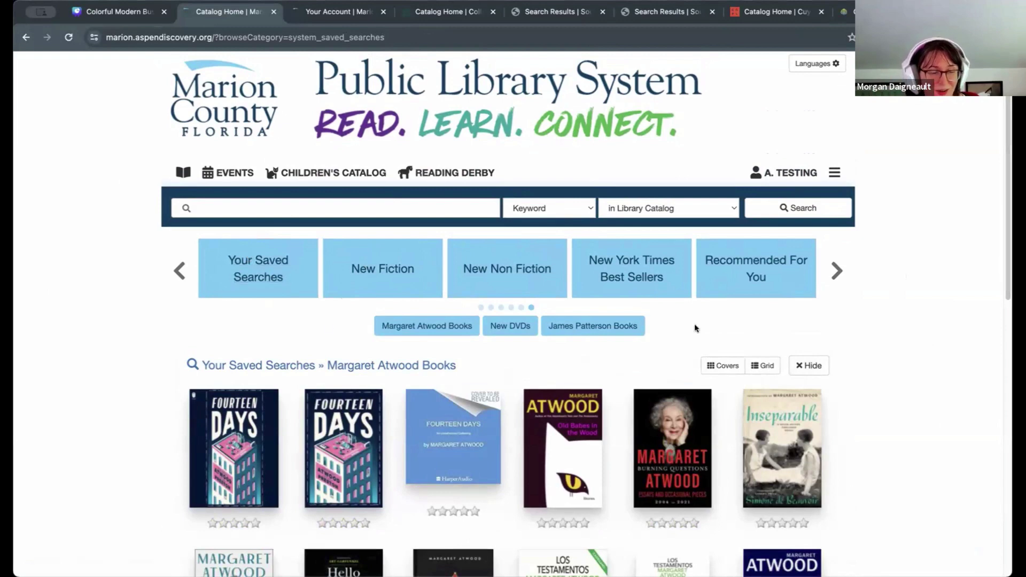
pyautogui.scroll(-1, 909, 353)
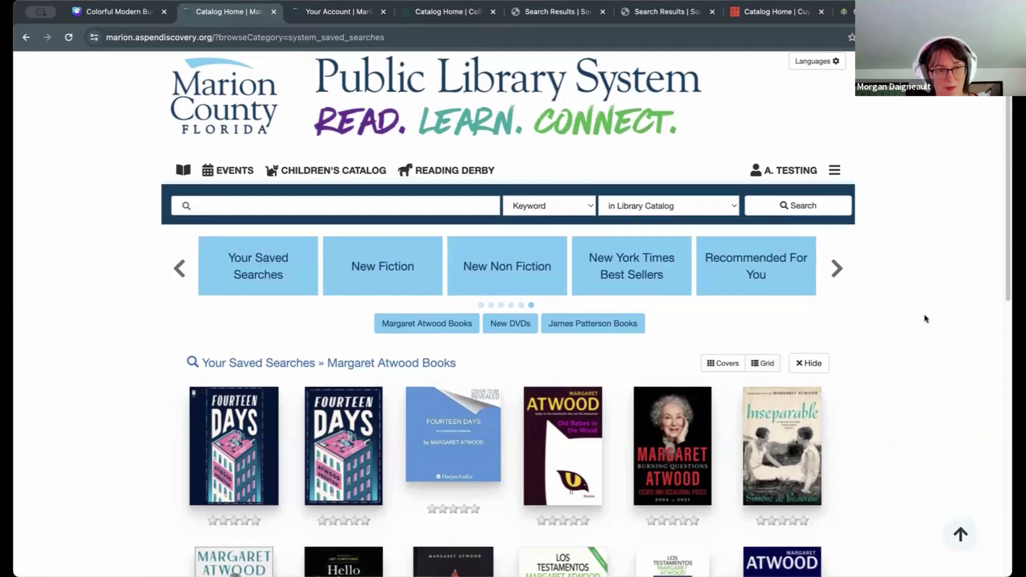
pyautogui.scroll(-1, 925, 317)
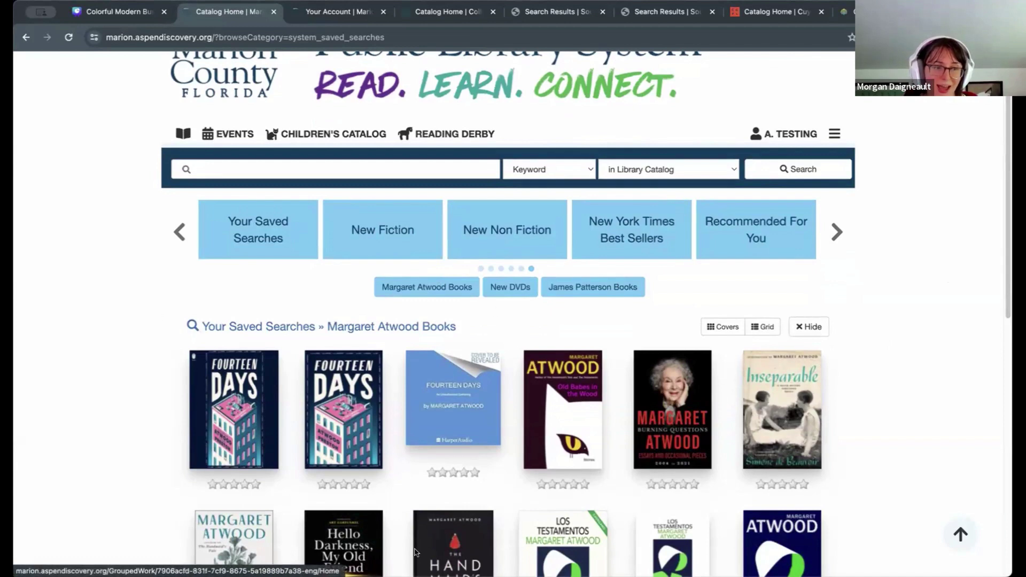
pyautogui.click(635, 296)
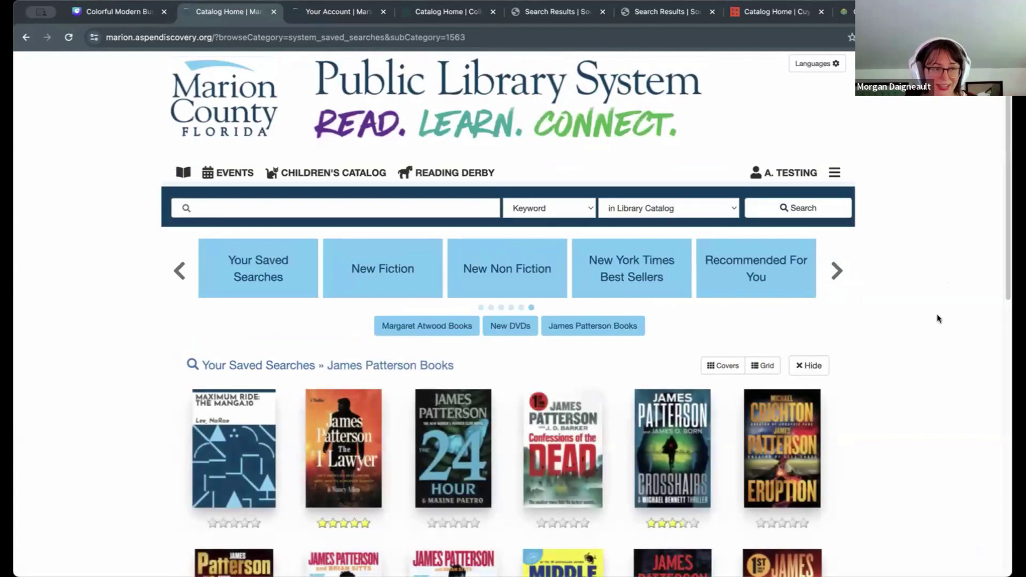
pyautogui.scroll(-8, 935, 313)
pyautogui.scroll(6, 938, 296)
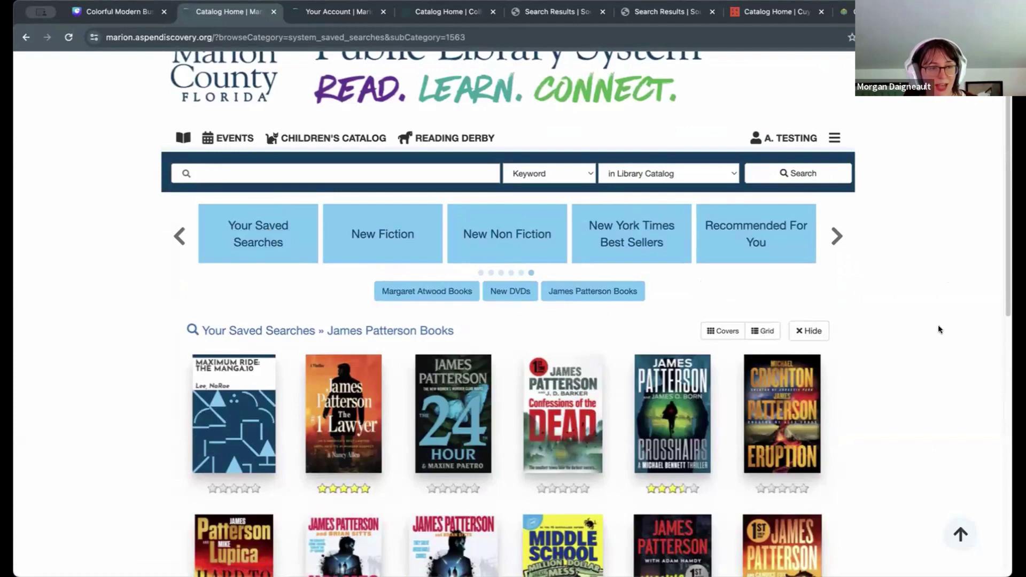
pyautogui.click(782, 136)
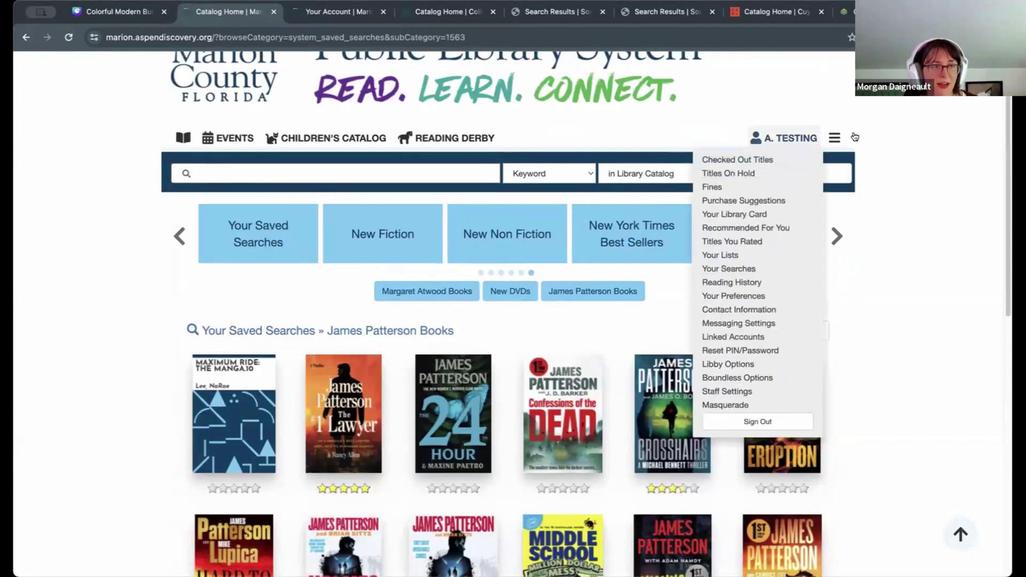
# Step: Review the Your Account summary, highlighting Your Searches in the sidebar, then return to the catalog
pyautogui.click(337, 11)
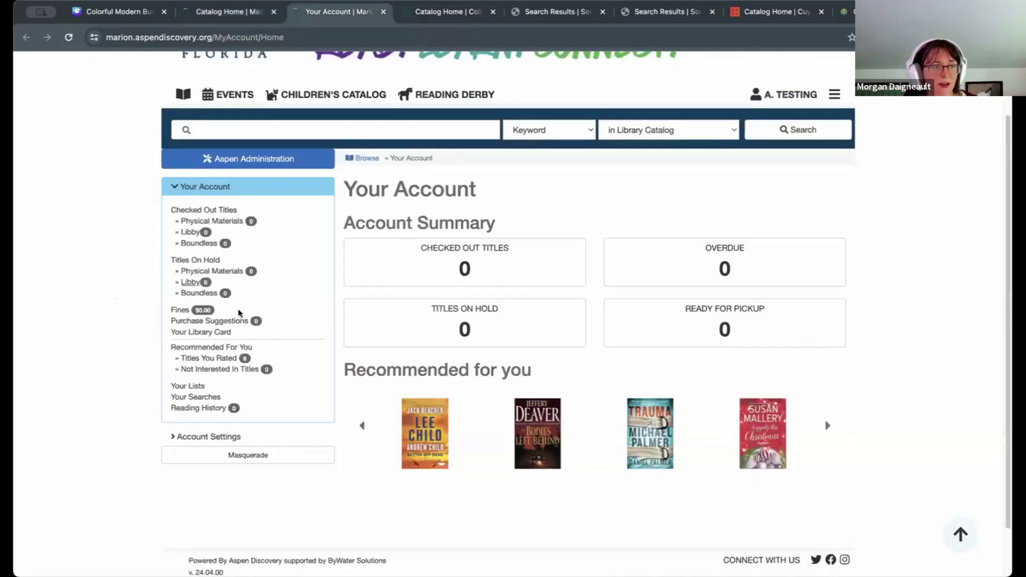
pyautogui.moveTo(238, 402); pyautogui.dragTo(131, 398)
pyautogui.click(235, 395)
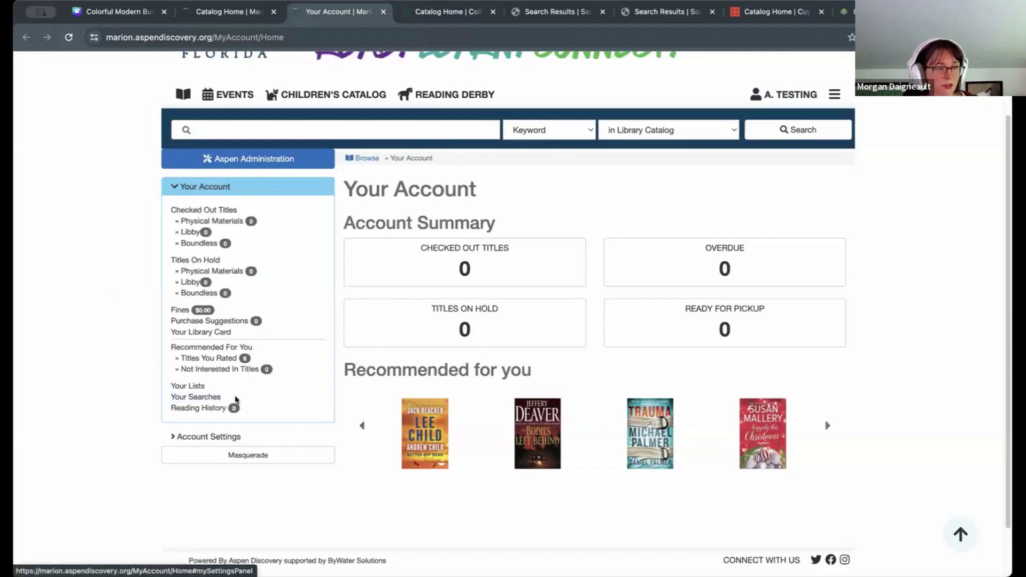
pyautogui.moveTo(235, 400); pyautogui.dragTo(133, 403)
pyautogui.click(133, 404)
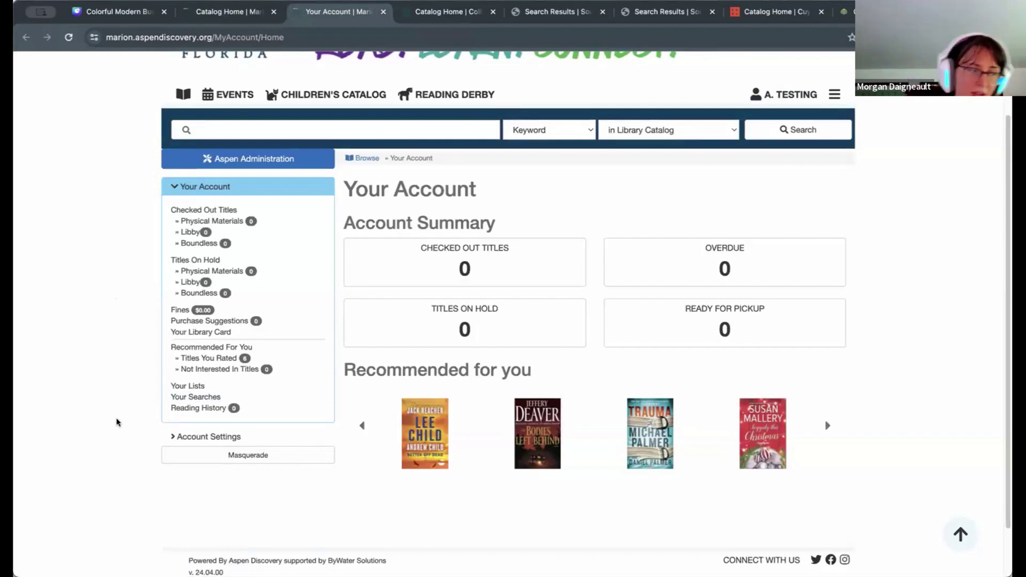
pyautogui.click(230, 15)
pyautogui.click(926, 306)
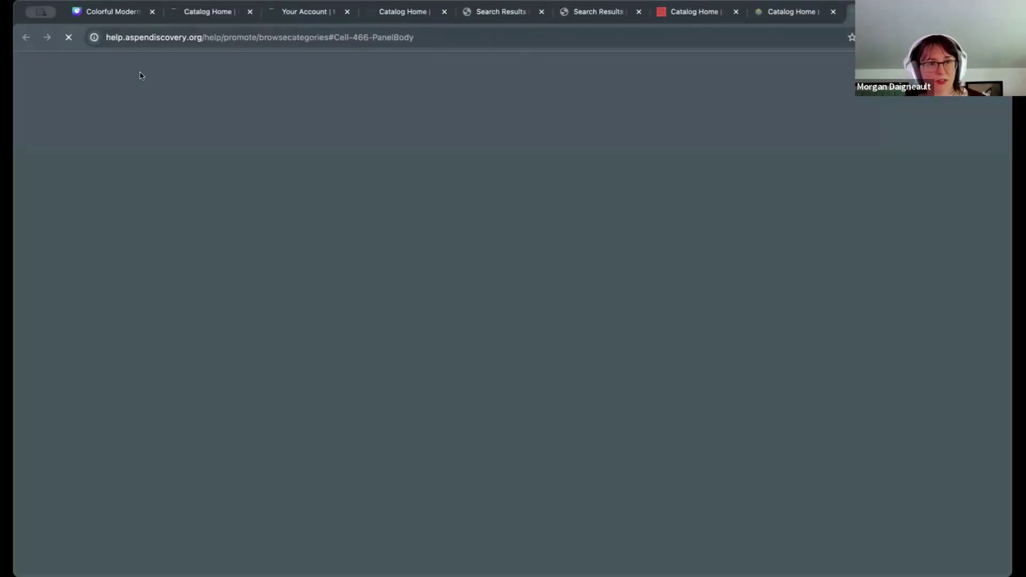
# Step: Close the help tab with Ctrl+W and return to the Marion Catalog Home tab
pyautogui.hotkey('ctrl', 'w')
pyautogui.click(208, 12)
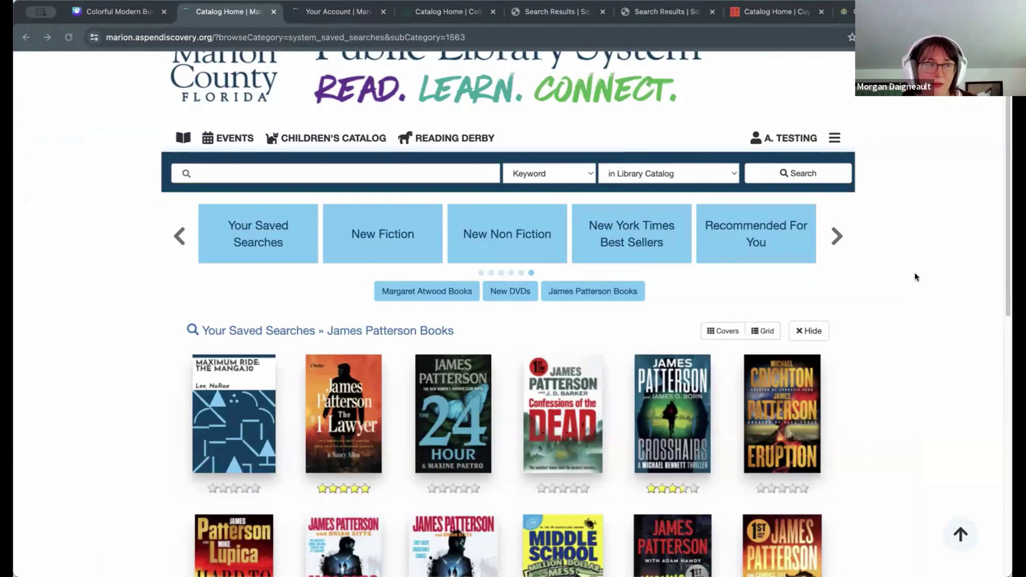
# Step: Close the Your Account tab and switch to the Collierville Burch Library catalog home
pyautogui.scroll(2, 930, 277)
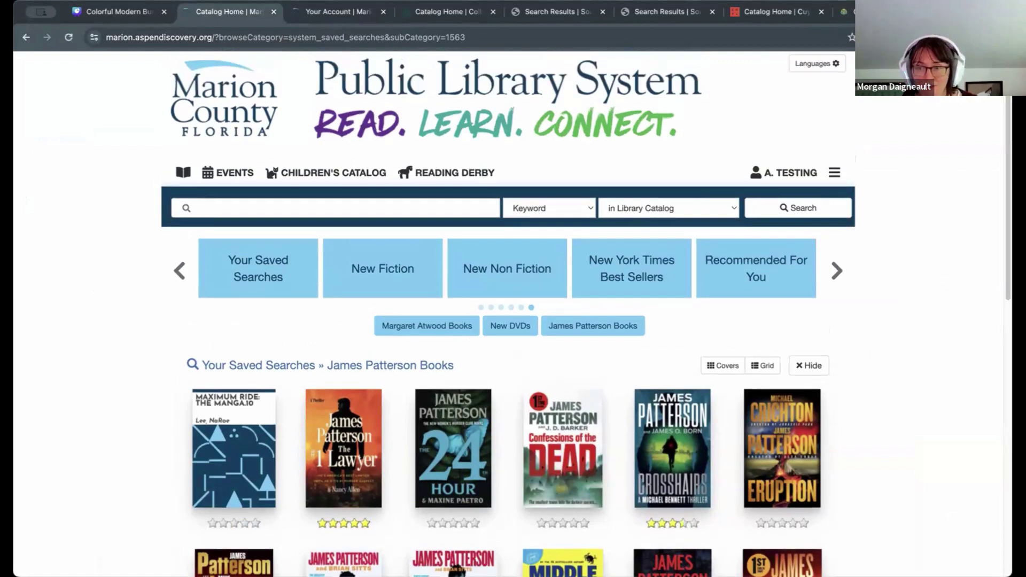
pyautogui.click(384, 12)
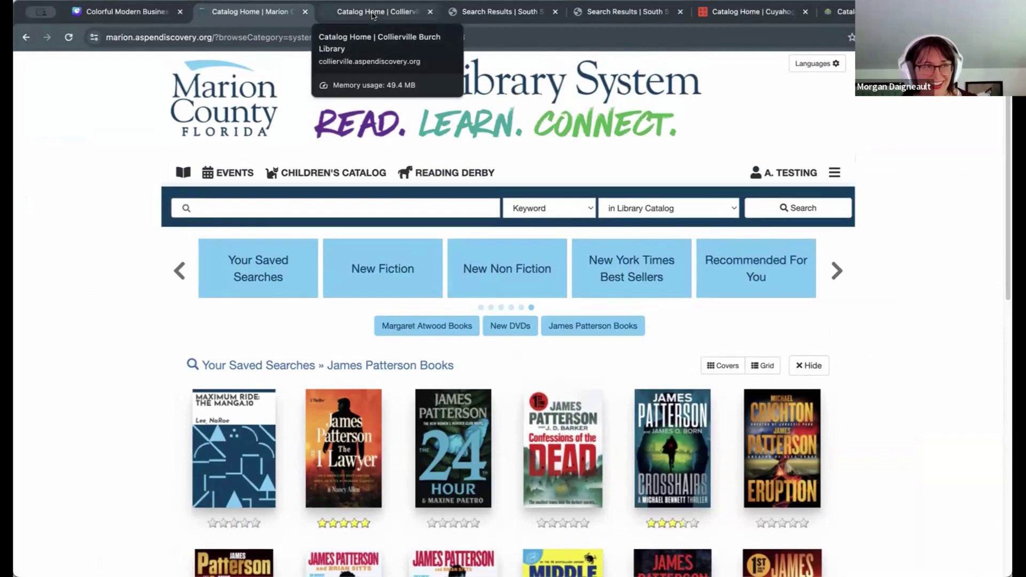
pyautogui.click(373, 14)
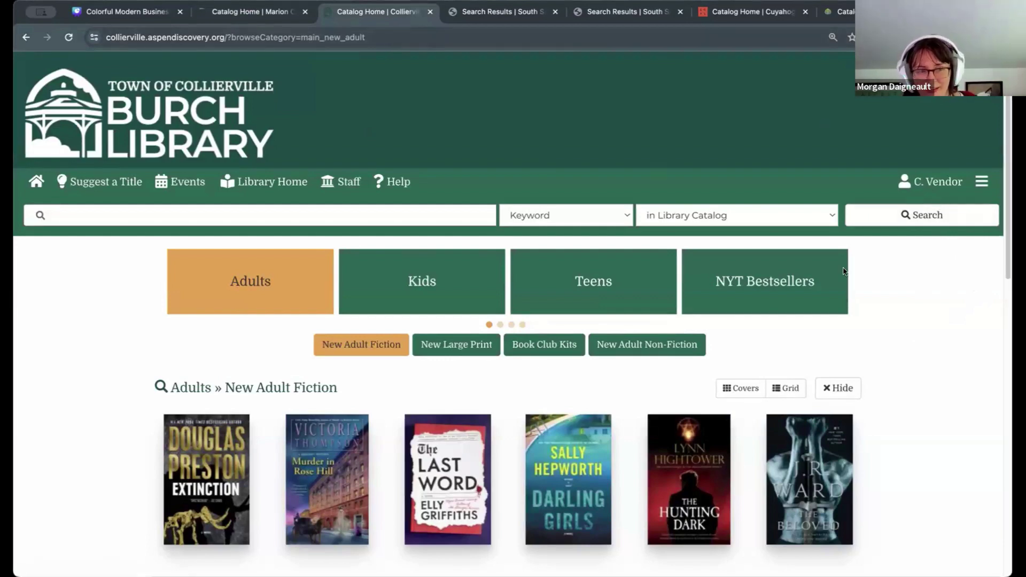
# Step: Go to the Burch Library patron's My Preferences page from the account menu
pyautogui.click(983, 182)
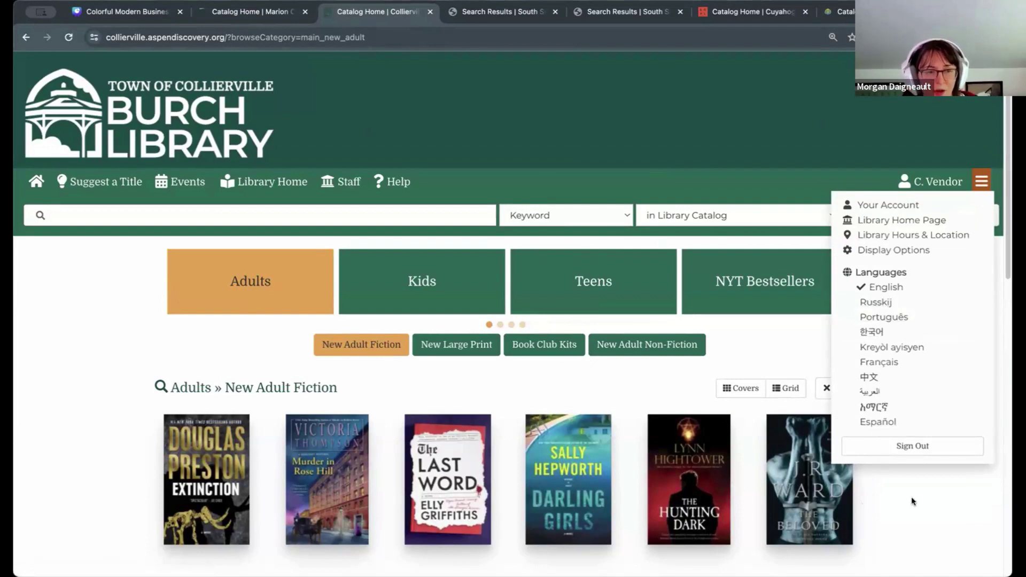
pyautogui.click(925, 505)
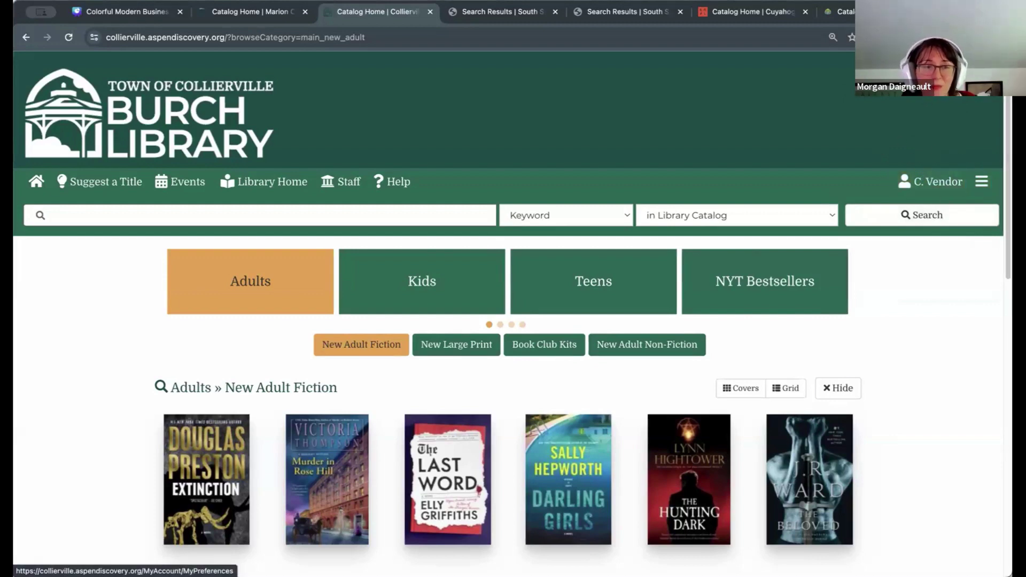
pyautogui.click(866, 295)
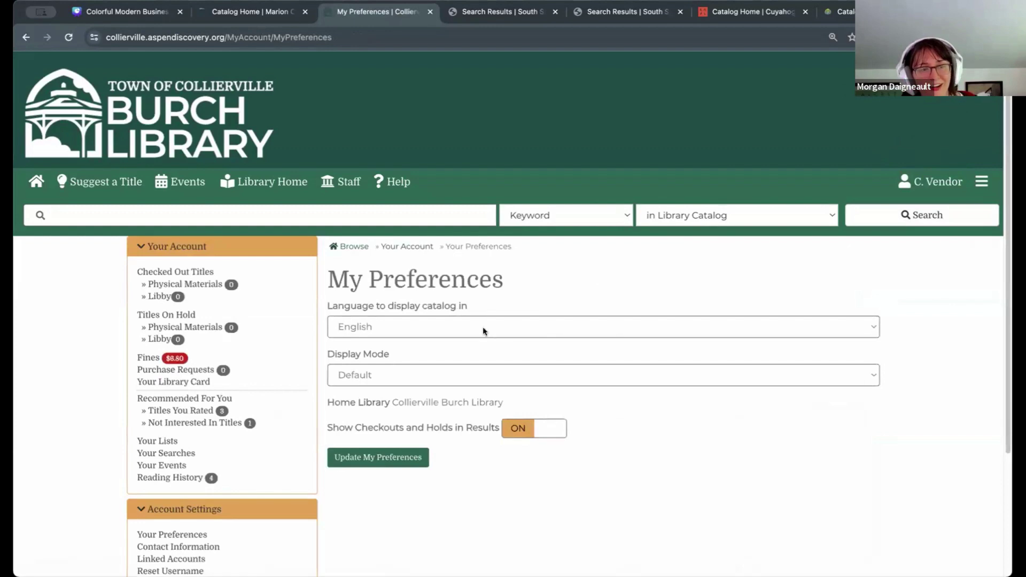
pyautogui.click(432, 324)
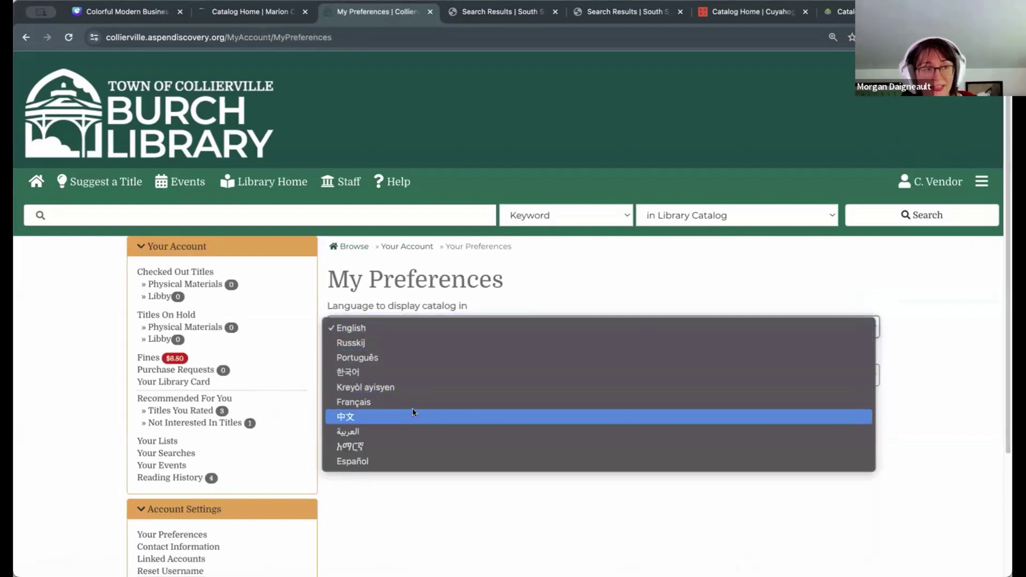
pyautogui.click(571, 298)
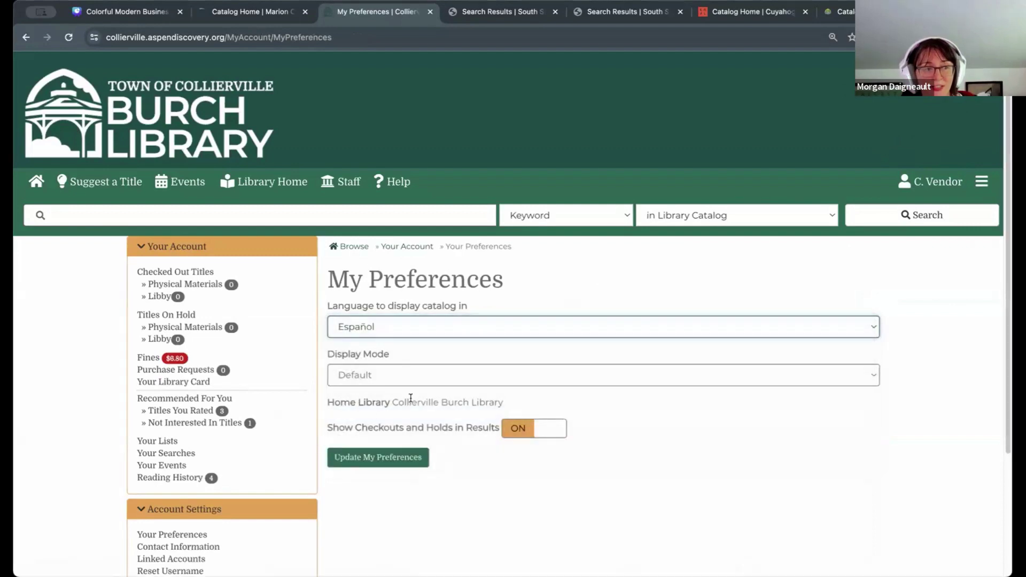
pyautogui.click(418, 458)
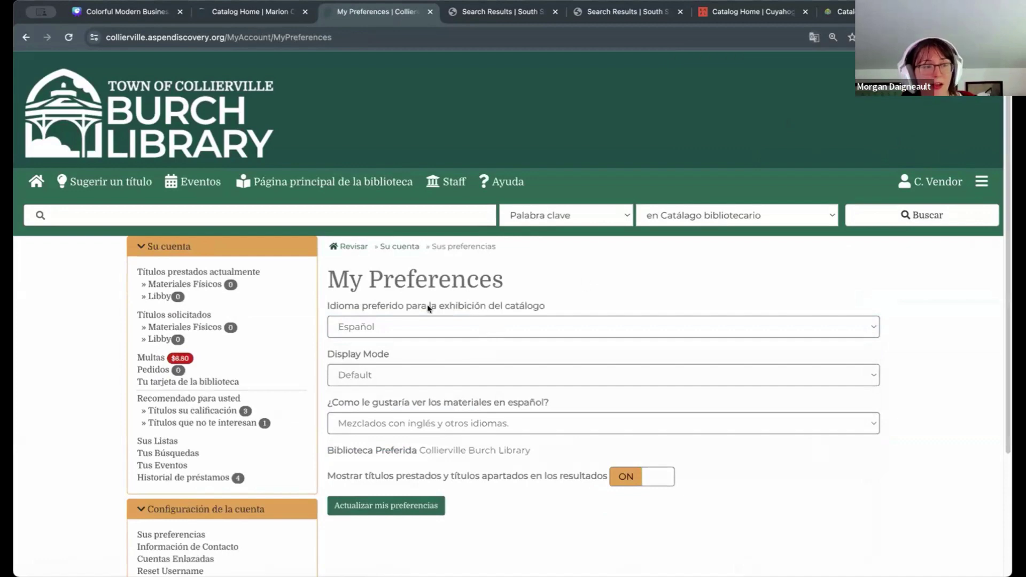
pyautogui.click(423, 321)
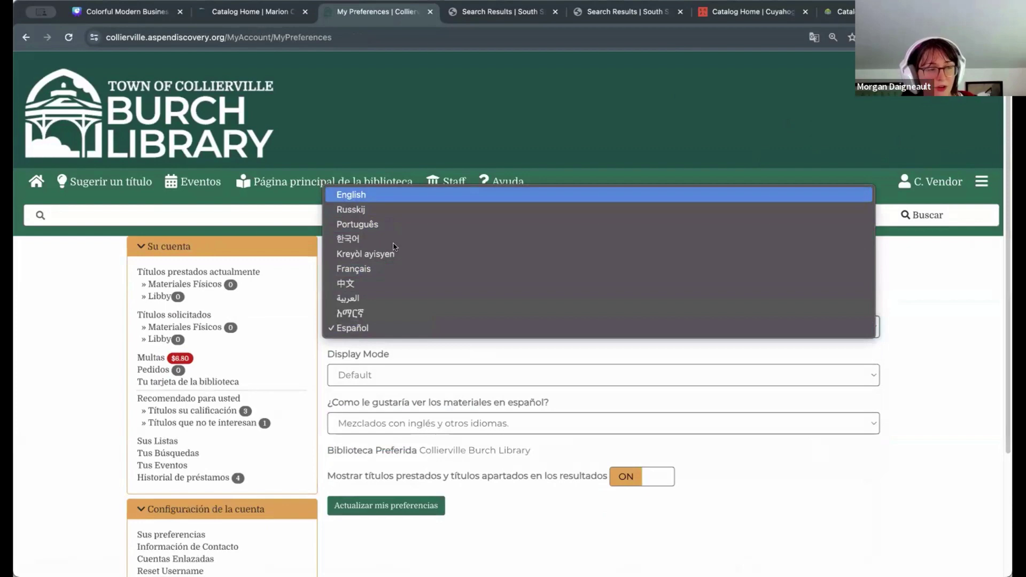
pyautogui.click(743, 543)
pyautogui.click(939, 380)
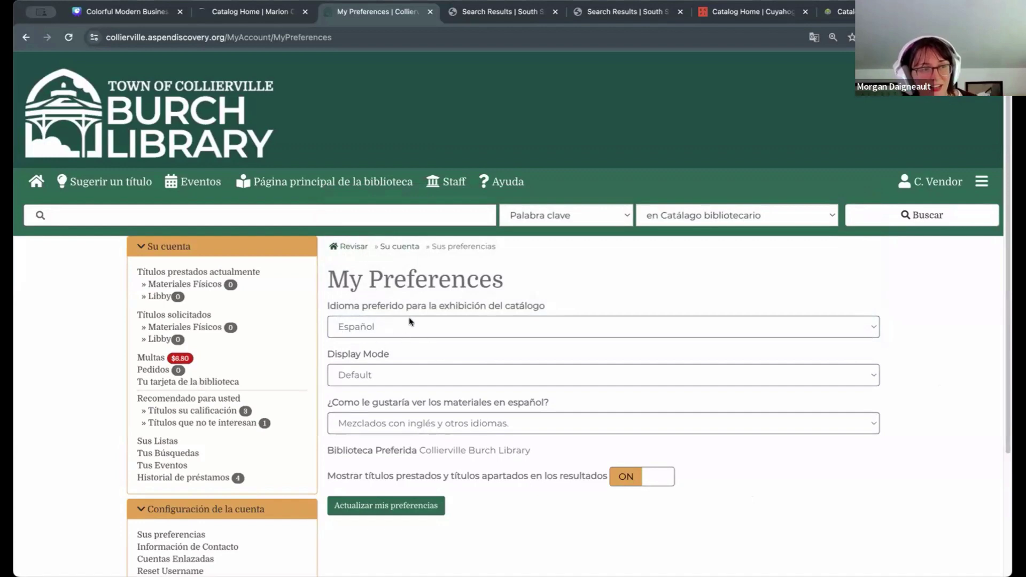
pyautogui.moveTo(329, 403); pyautogui.dragTo(555, 408)
pyautogui.click(585, 272)
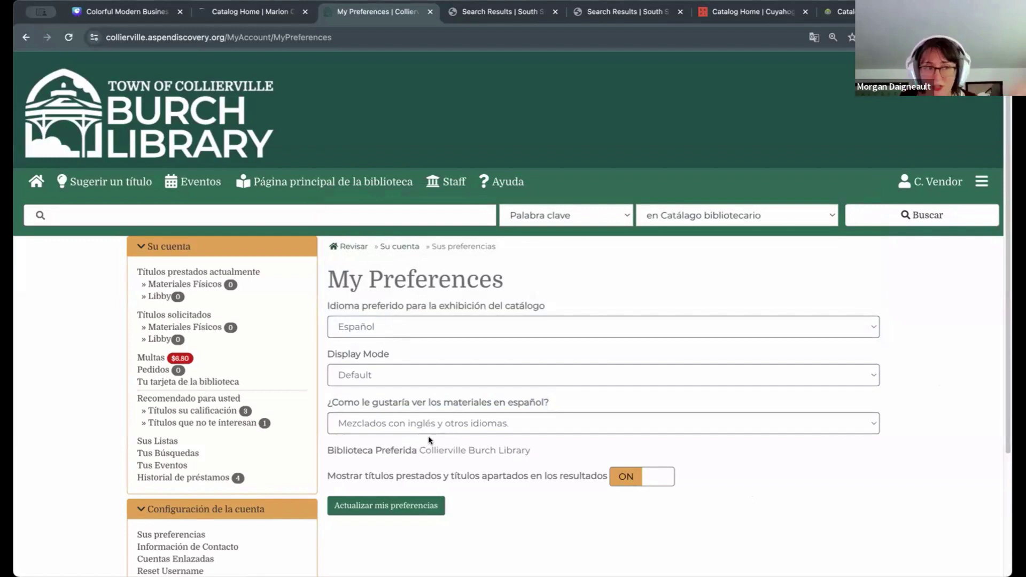
pyautogui.click(521, 413)
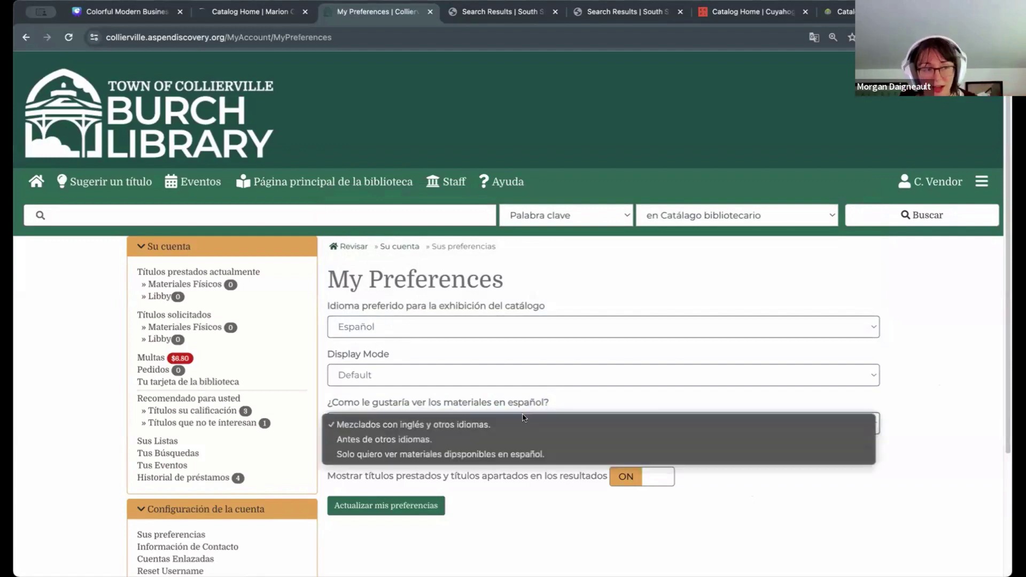
pyautogui.click(559, 306)
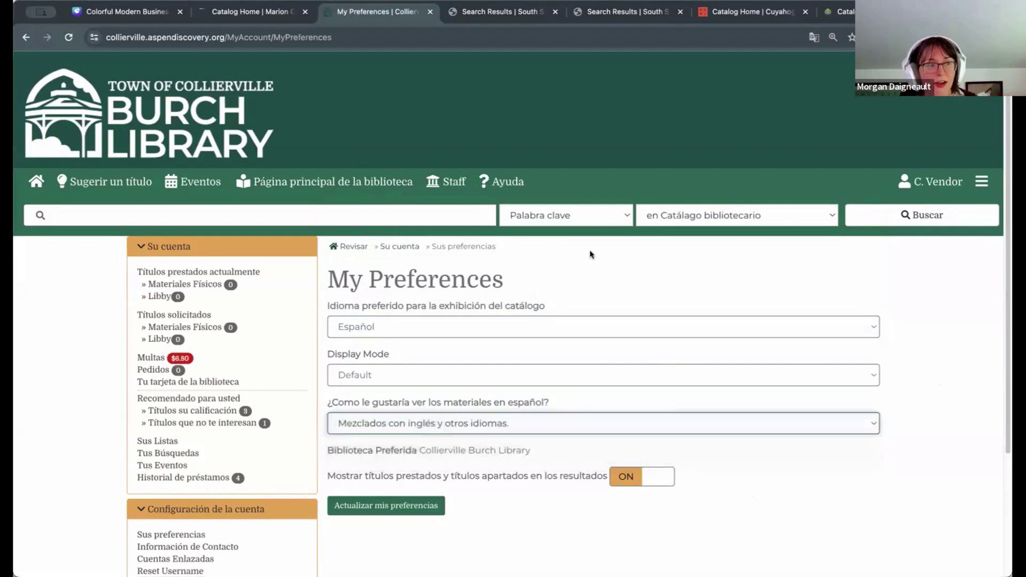
pyautogui.click(395, 327)
pyautogui.click(471, 195)
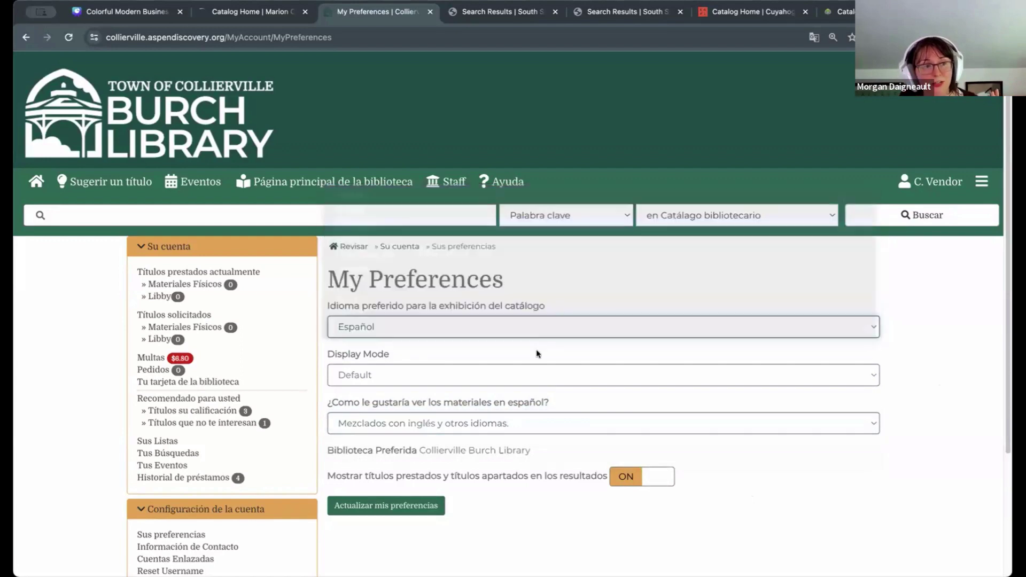
pyautogui.click(922, 476)
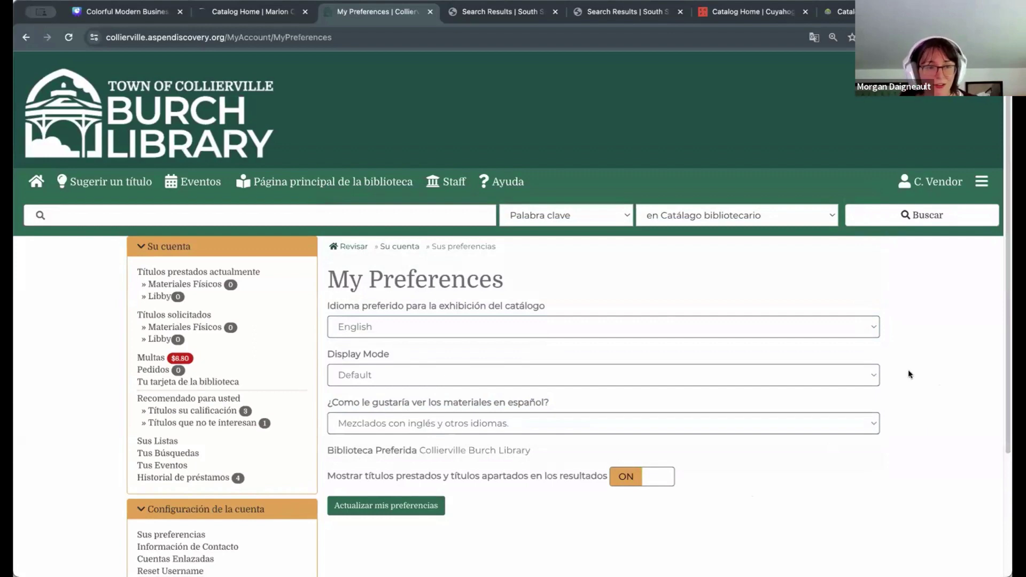
pyautogui.click(377, 508)
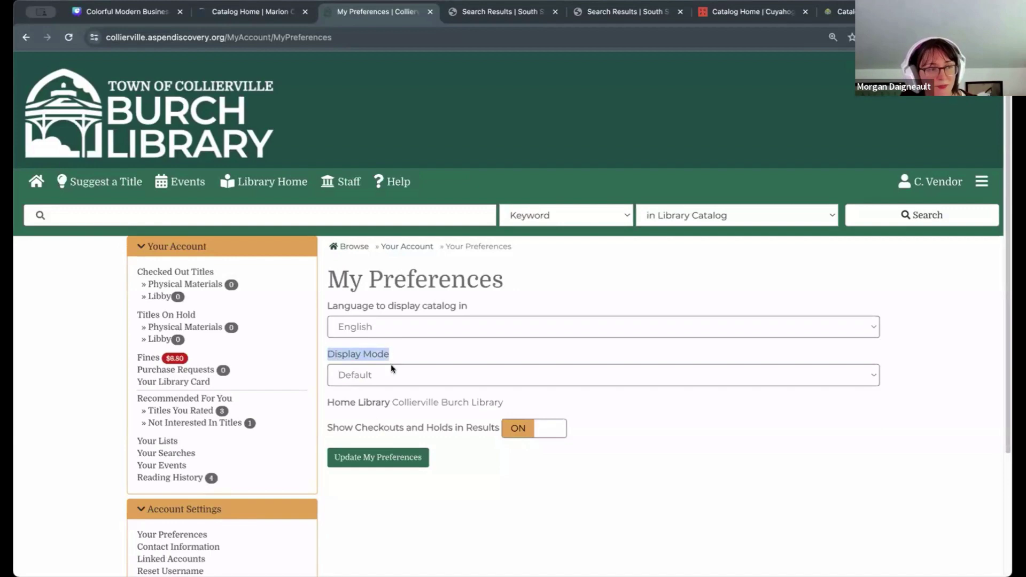
pyautogui.click(409, 375)
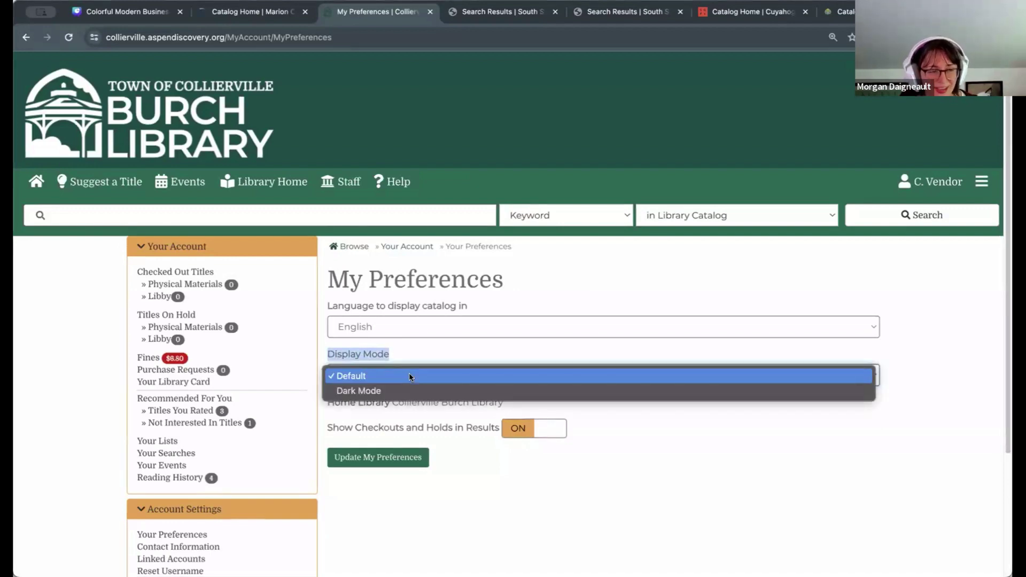
pyautogui.click(396, 391)
pyautogui.click(352, 456)
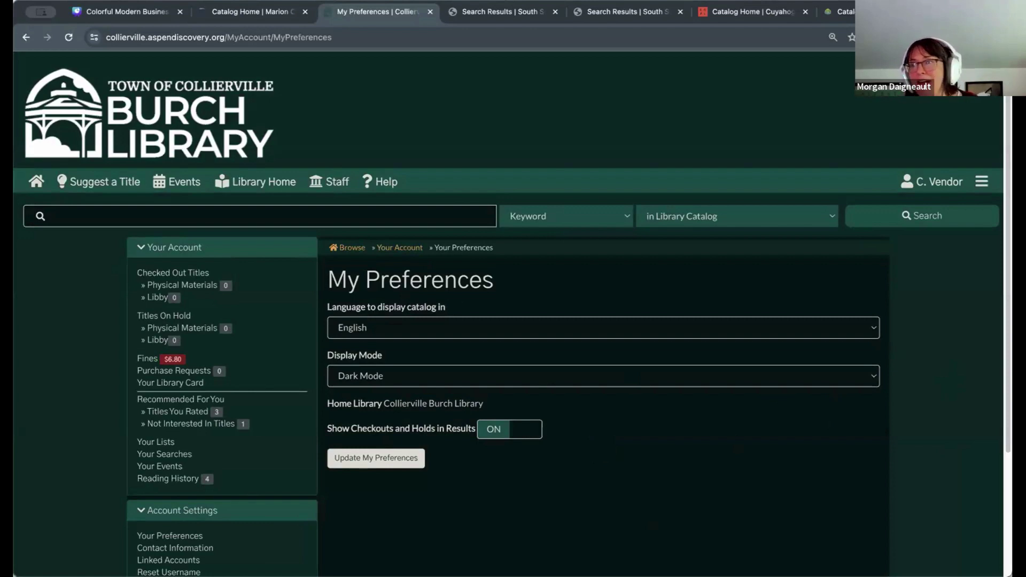
pyautogui.click(448, 373)
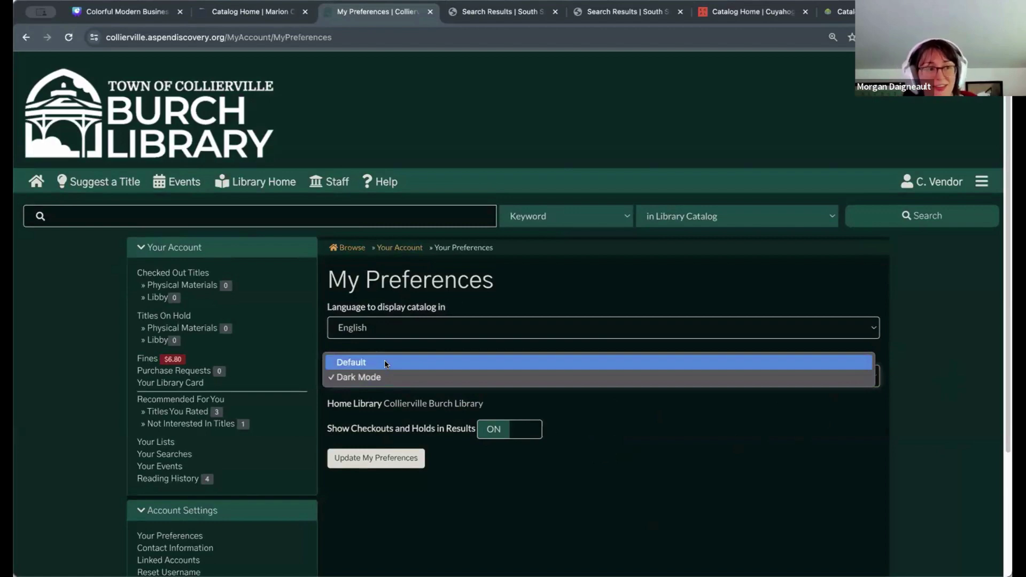
pyautogui.click(653, 434)
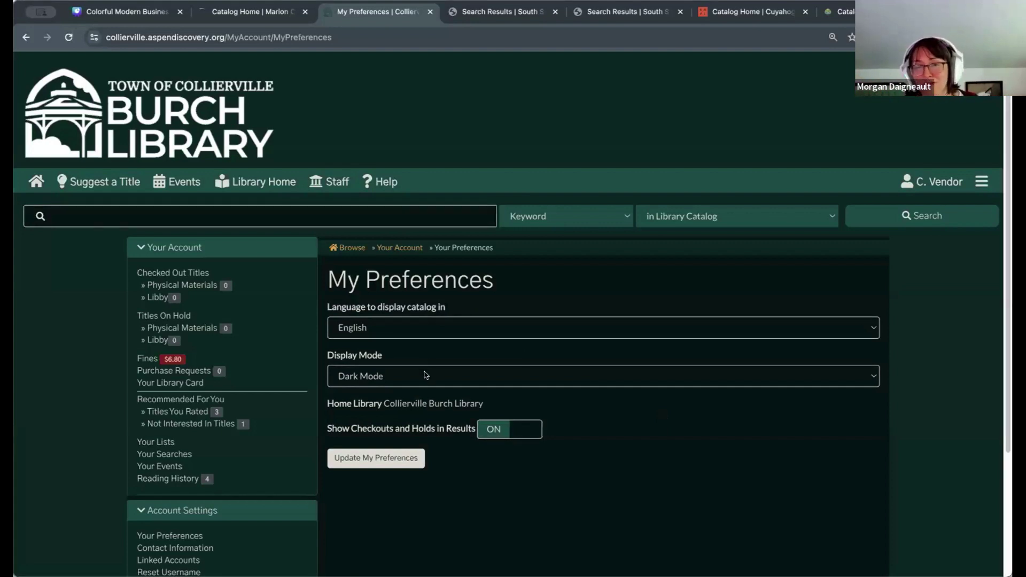
pyautogui.click(424, 374)
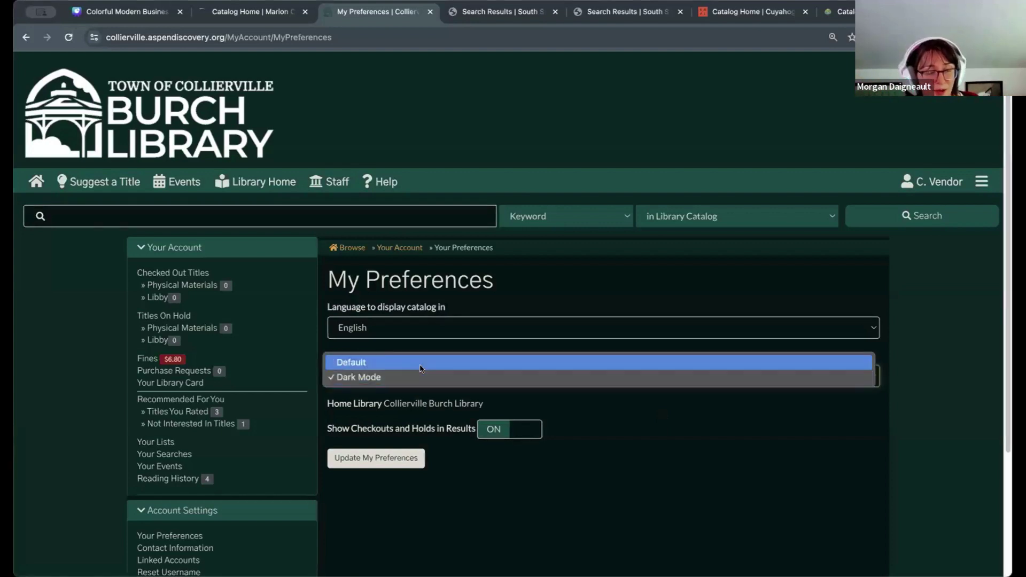
pyautogui.click(374, 364)
pyautogui.click(416, 459)
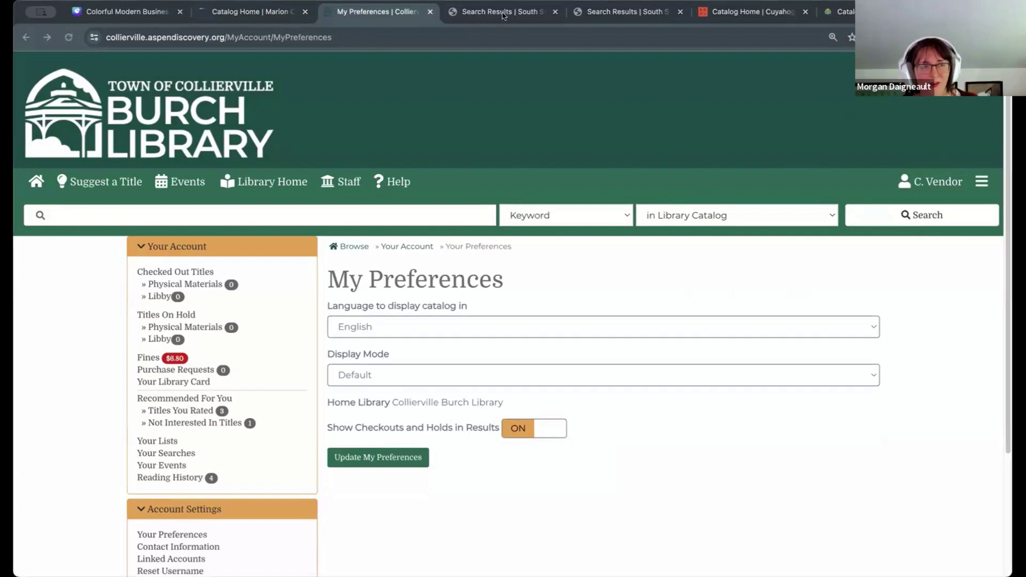
# Step: Switch to the next library's search results tab and scroll through them
pyautogui.hotkey('ctrl', 'Tab')
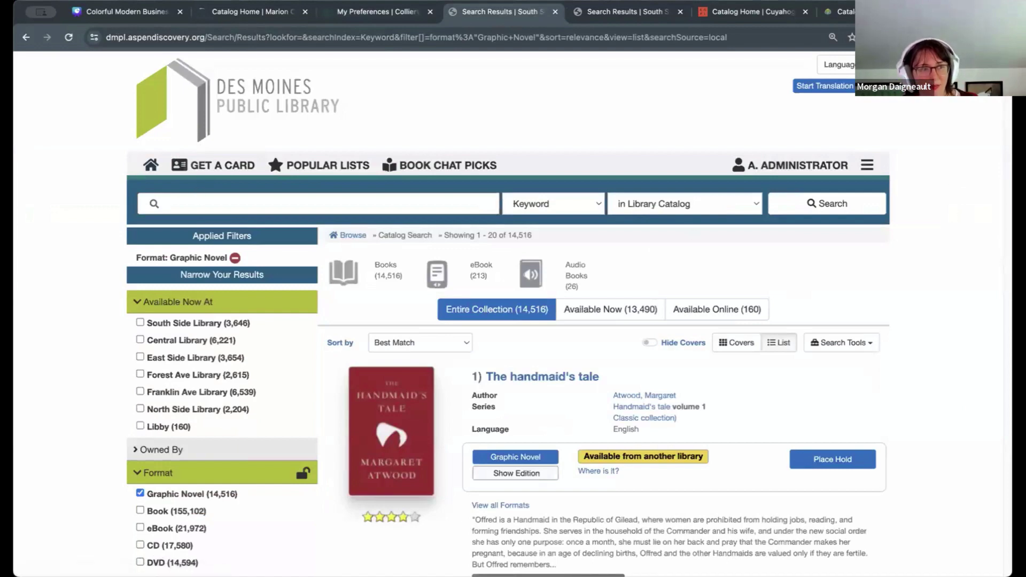
pyautogui.scroll(-3, 948, 209)
pyautogui.scroll(3, 948, 209)
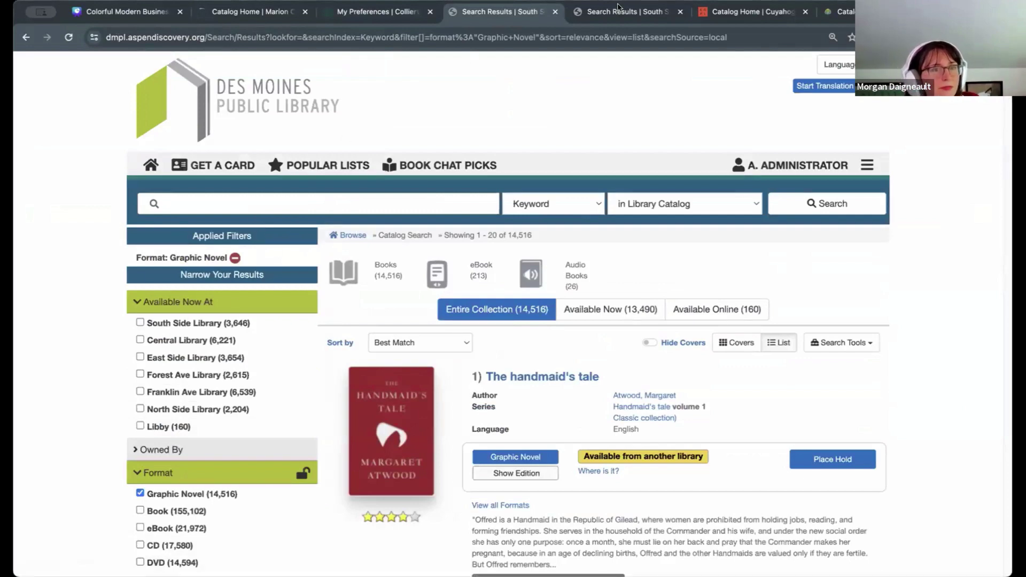
pyautogui.scroll(-8, 948, 295)
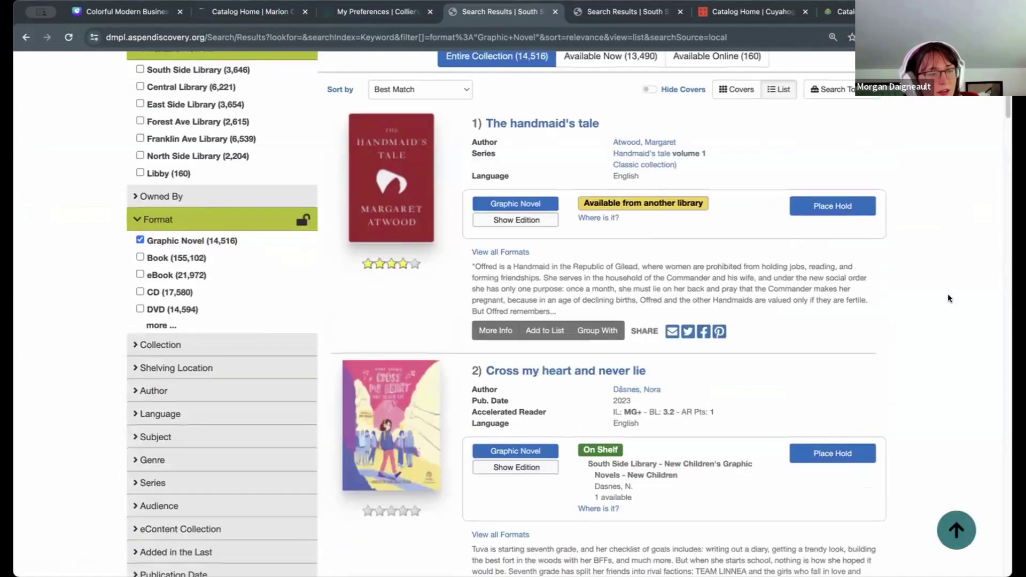
pyautogui.scroll(8, 948, 293)
# Step: Replace the URL query with ?branch= and reload to show the unfiltered catalog
pyautogui.click(286, 37)
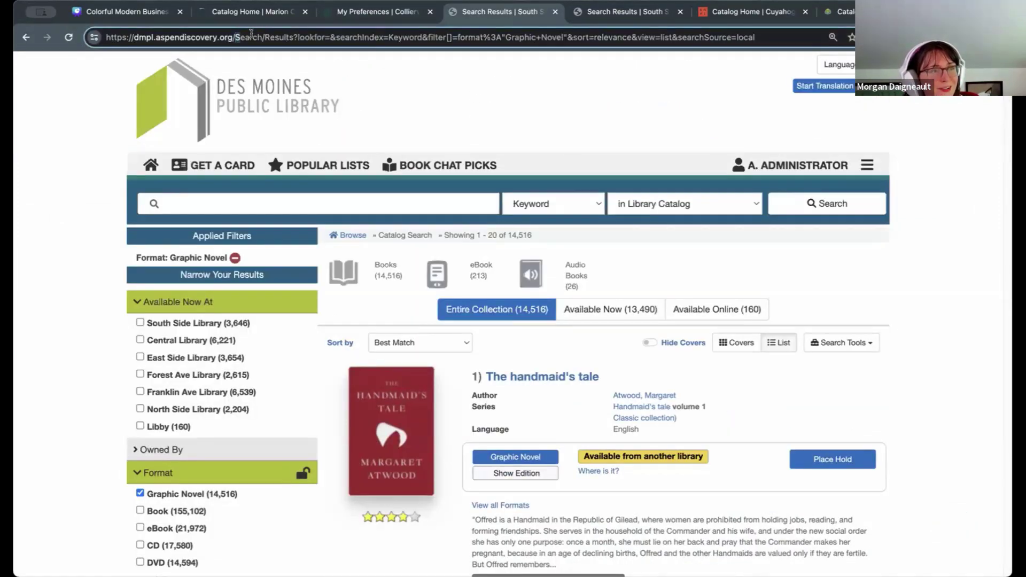
pyautogui.moveTo(235, 37); pyautogui.dragTo(755, 37)
pyautogui.write('?')
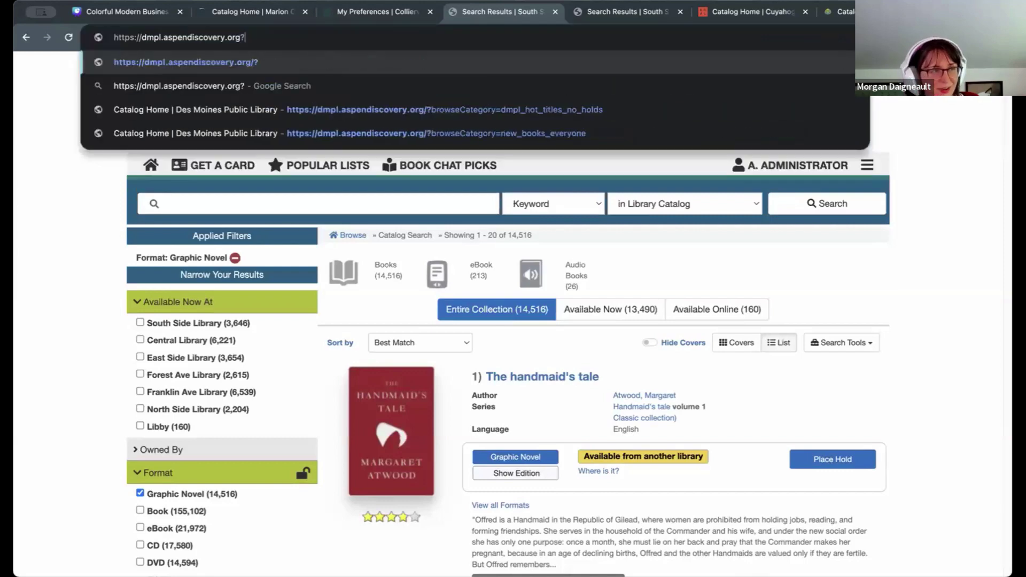
pyautogui.write('branch=')
pyautogui.press('Return')
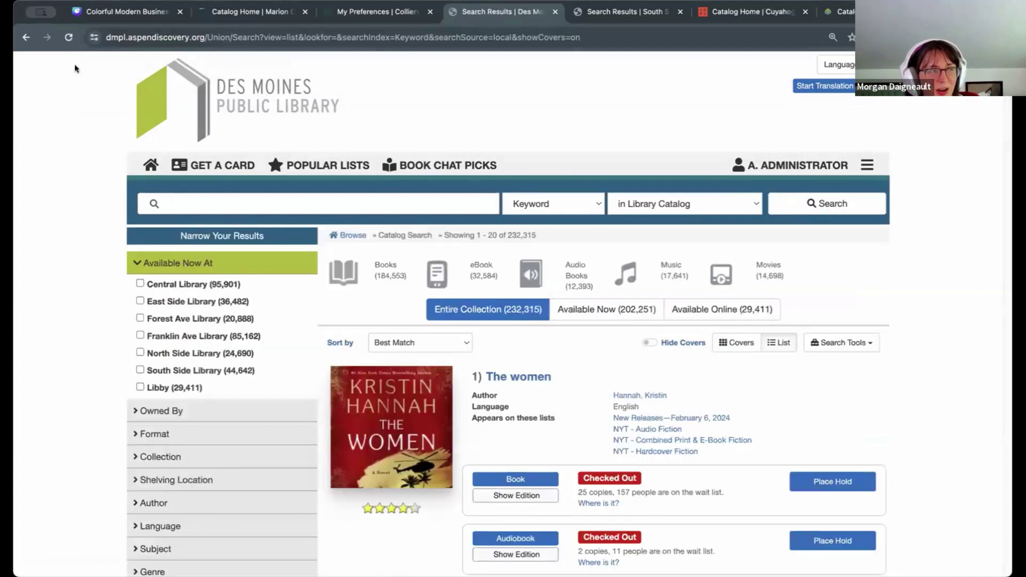
# Step: Go back to the previous page and run an empty search of the whole catalog
pyautogui.click(26, 37)
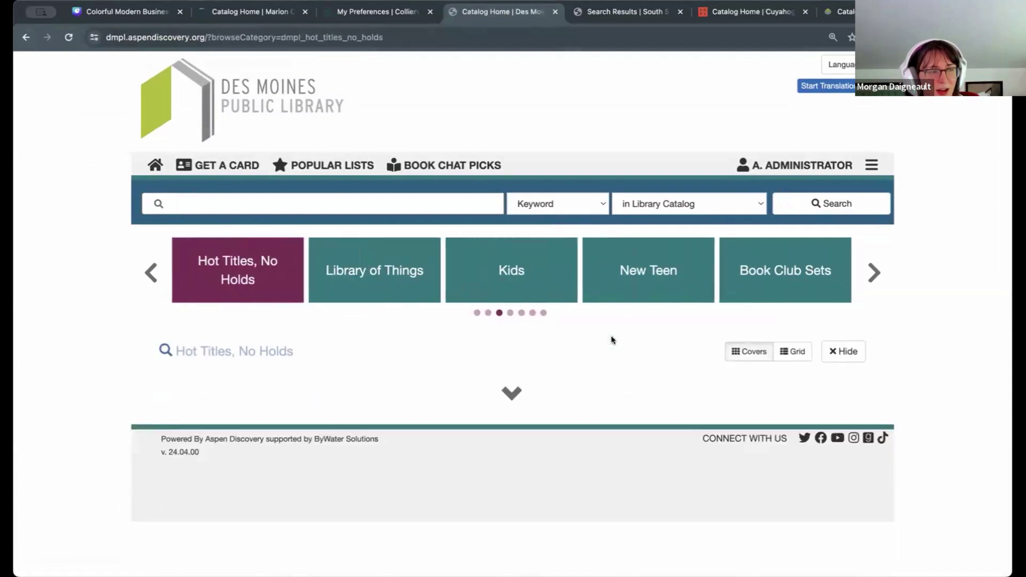
pyautogui.scroll(-1, 903, 363)
pyautogui.scroll(-5, 902, 363)
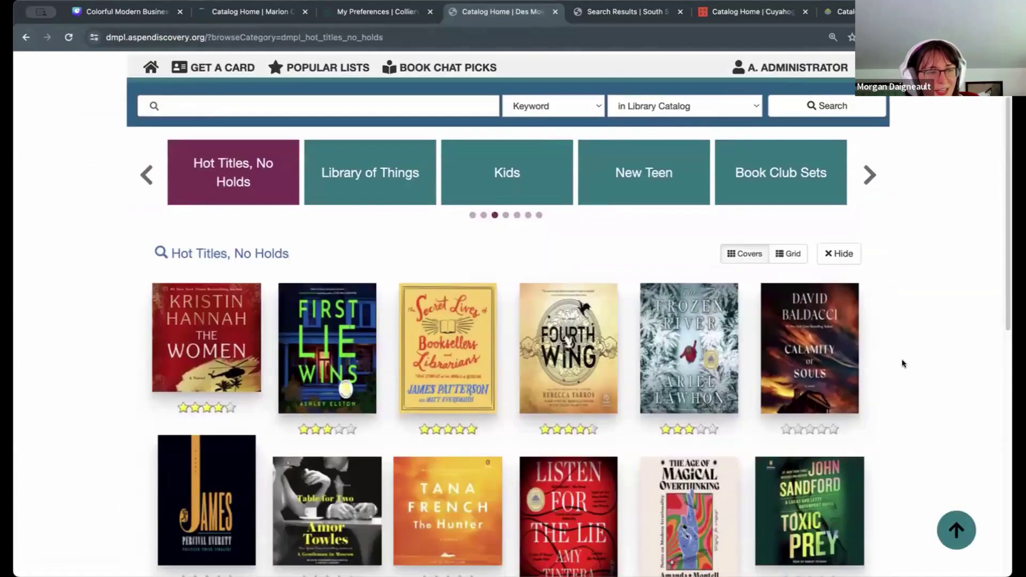
pyautogui.scroll(5, 902, 364)
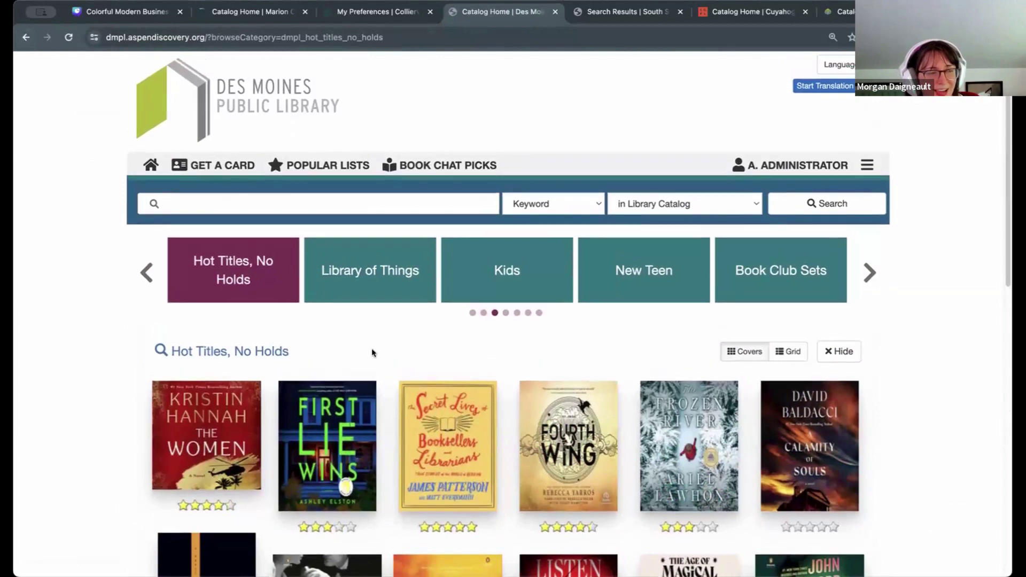
pyautogui.click(827, 203)
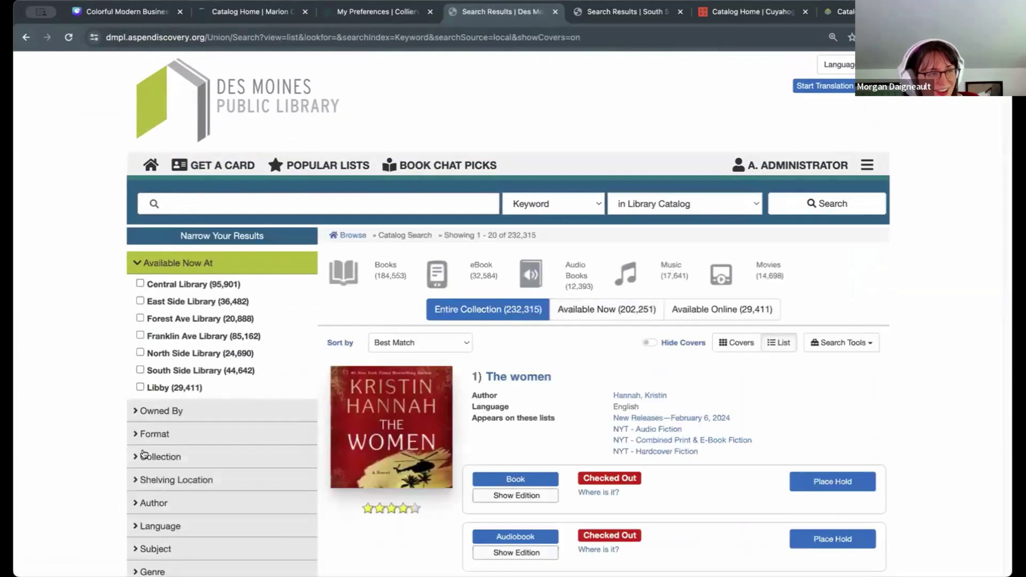
# Step: Filter the results to the Graphic Novel format, leaving 14,519 titles
pyautogui.click(174, 433)
pyautogui.scroll(-4, 182, 336)
pyautogui.click(191, 307)
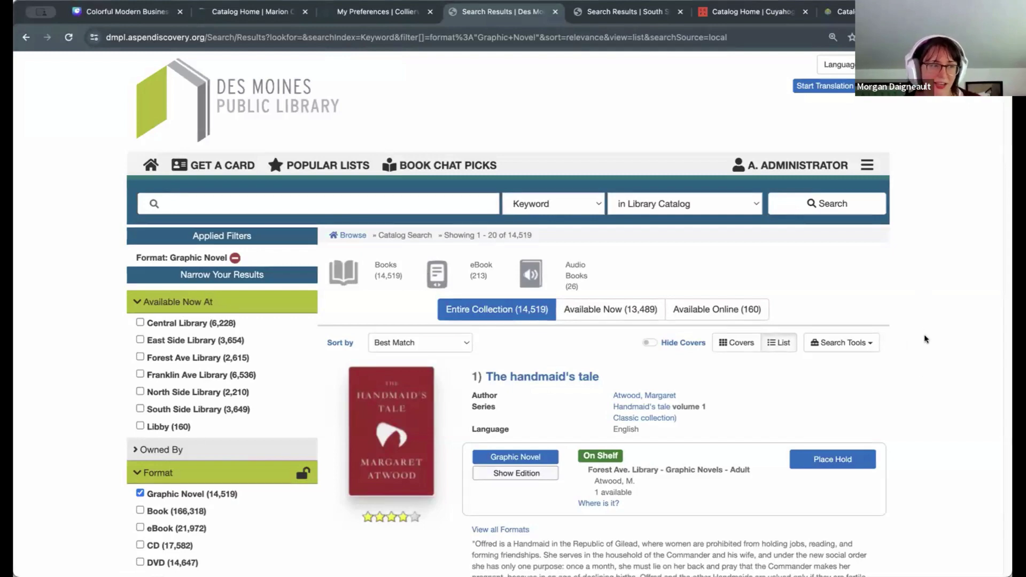
# Step: Highlight the Forest Ave. holding of The handmaid's tale and other holdings to compare branches
pyautogui.scroll(-2, 925, 337)
pyautogui.scroll(-3, 938, 283)
pyautogui.moveTo(640, 251); pyautogui.dragTo(586, 232)
pyautogui.scroll(-4, 935, 337)
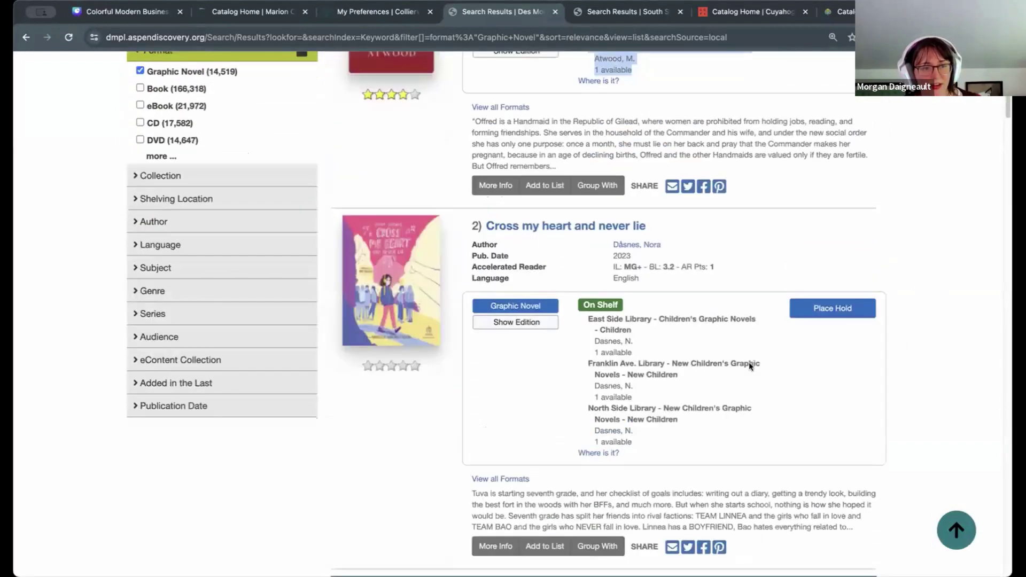
pyautogui.moveTo(635, 443); pyautogui.dragTo(578, 317)
pyautogui.click(921, 489)
# Step: Highlight the East Side holding for Dinosaurs before dark
pyautogui.scroll(-8, 919, 483)
pyautogui.scroll(-4, 908, 481)
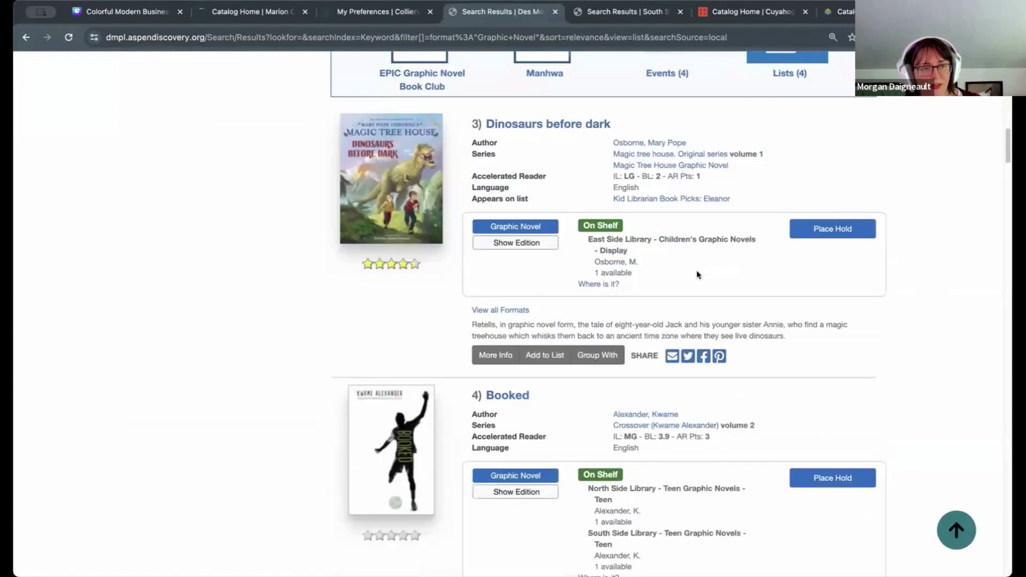
pyautogui.moveTo(640, 262); pyautogui.dragTo(584, 244)
pyautogui.click(939, 297)
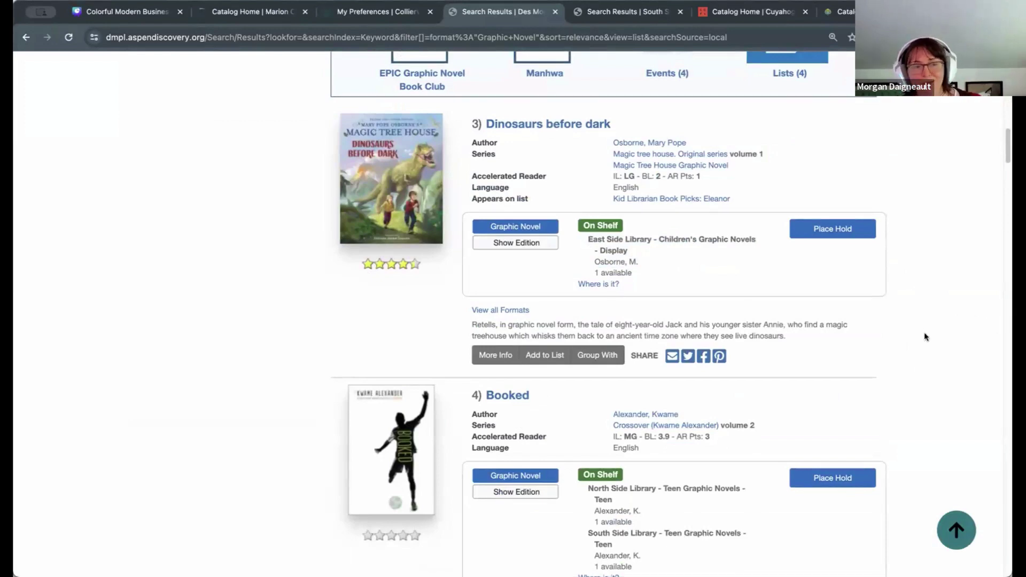
# Step: Scroll back up and switch to the South Side branch Graphic Novel results
pyautogui.scroll(10, 943, 358)
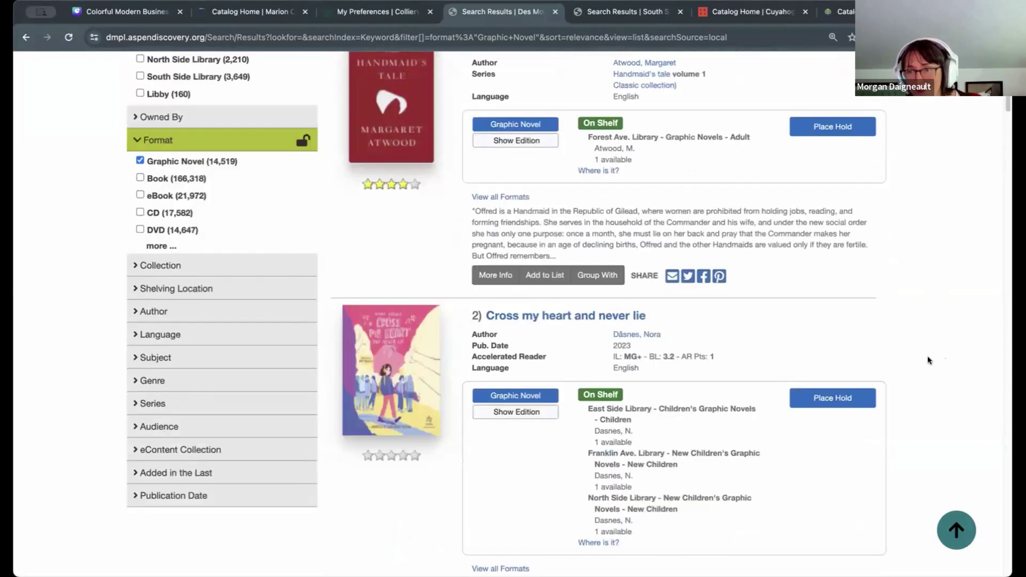
pyautogui.scroll(2, 928, 355)
pyautogui.scroll(5, 928, 345)
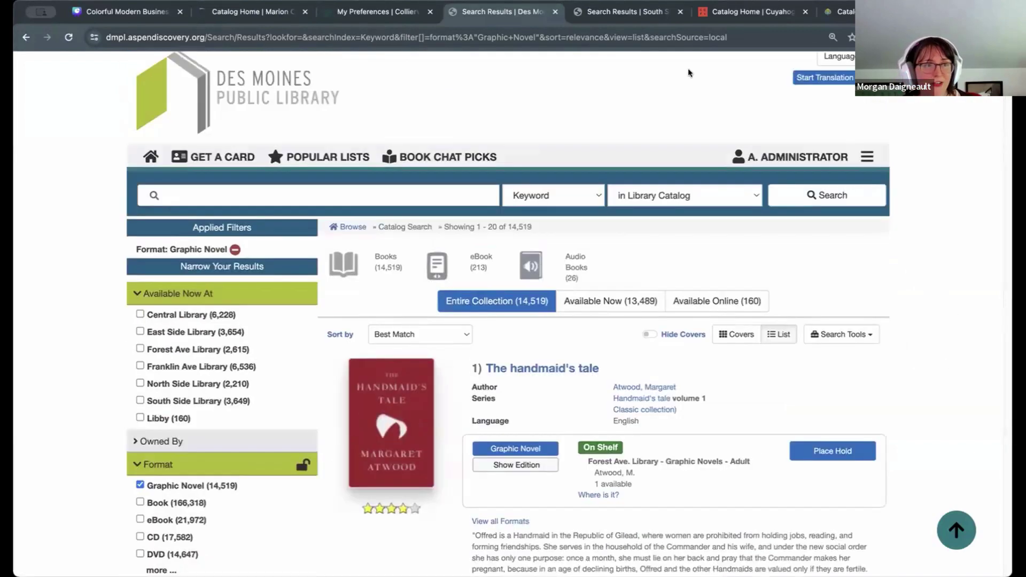
pyautogui.click(600, 15)
pyautogui.scroll(3, 1005, 272)
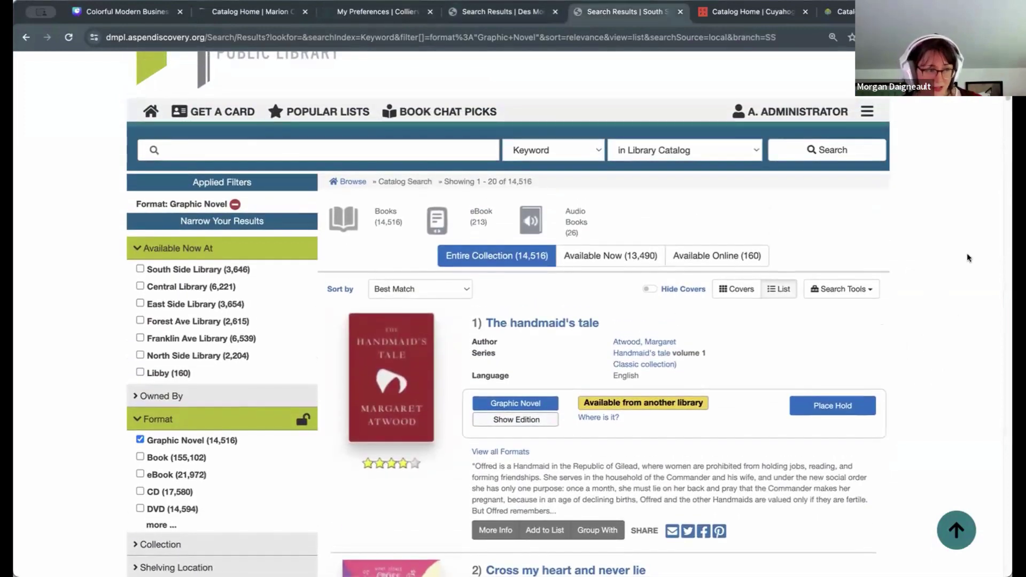
pyautogui.scroll(-2, 966, 162)
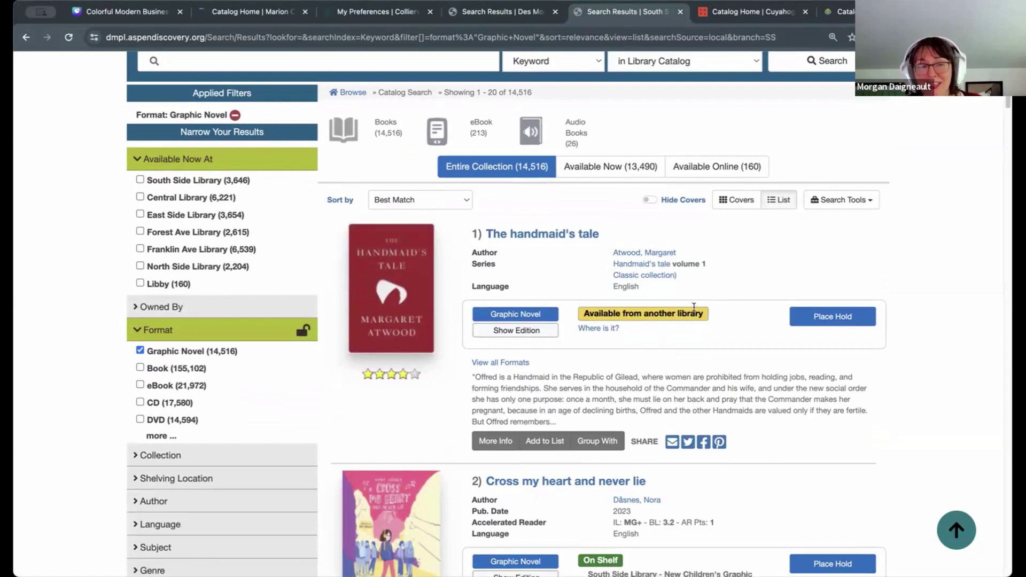
pyautogui.scroll(-1, 871, 206)
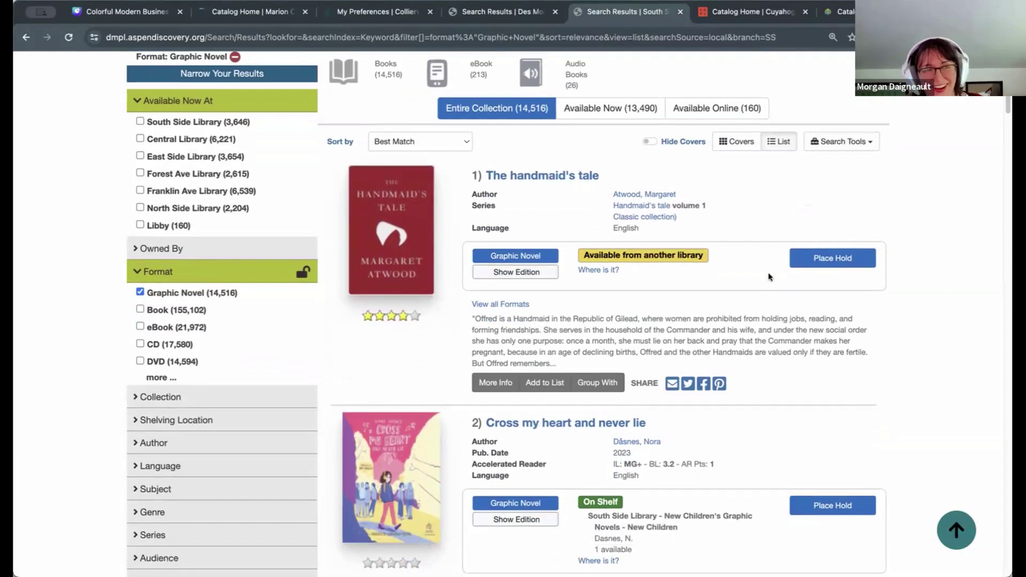
pyautogui.scroll(-1, 742, 381)
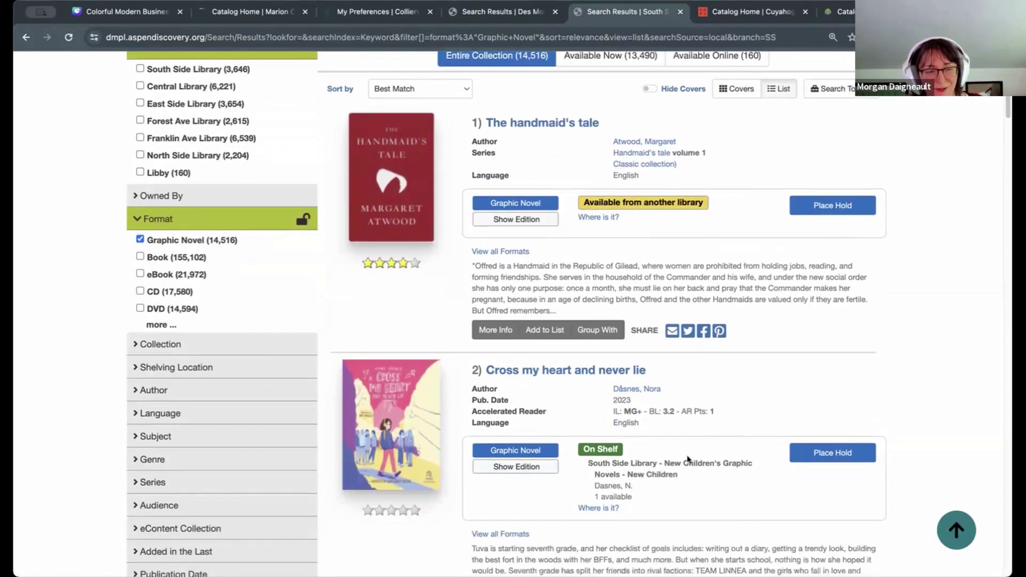
pyautogui.scroll(1, 676, 213)
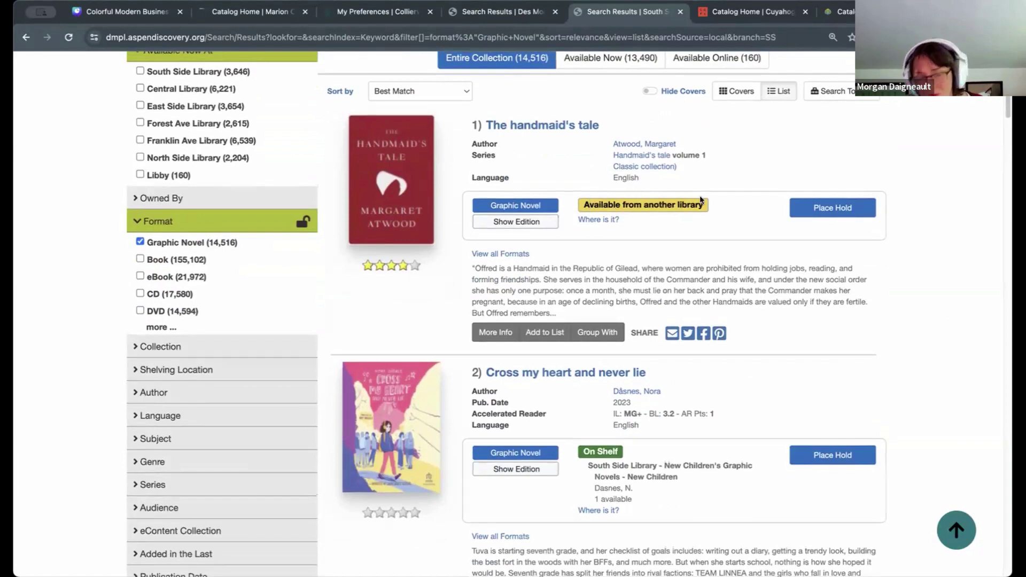
pyautogui.click(603, 220)
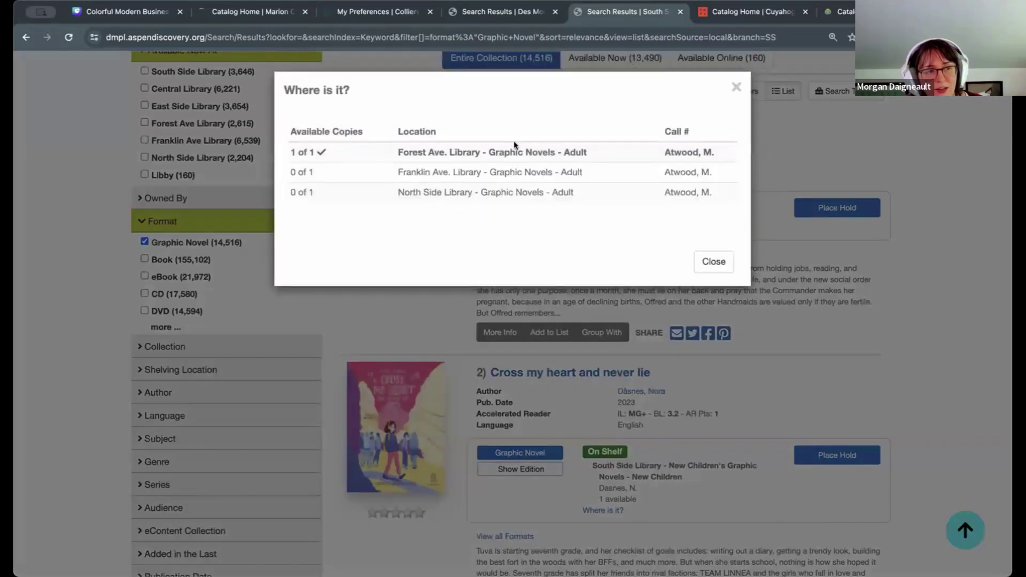
pyautogui.moveTo(515, 140); pyautogui.dragTo(323, 137)
pyautogui.click(723, 266)
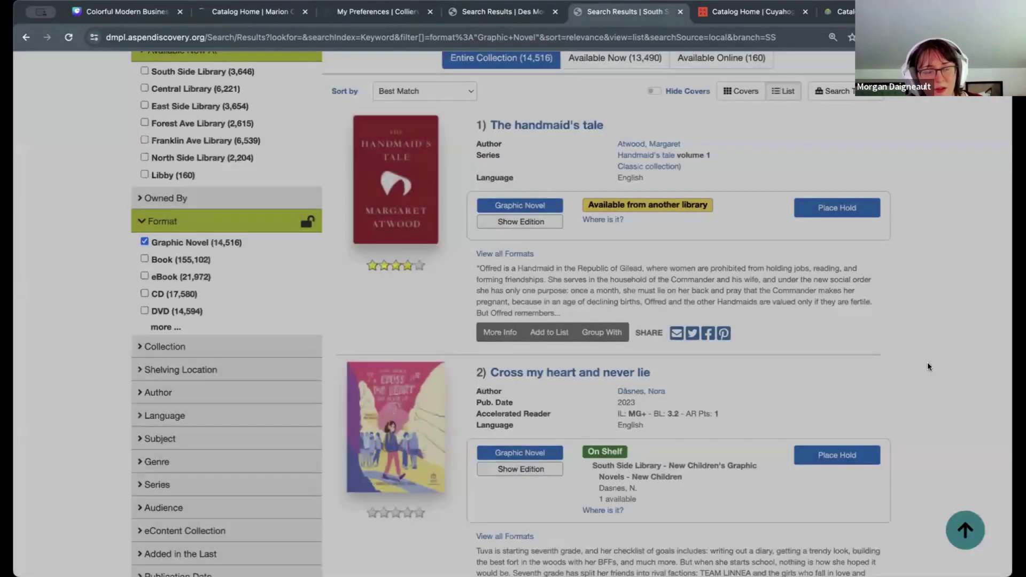
pyautogui.scroll(-2, 928, 364)
pyautogui.scroll(-1, 932, 351)
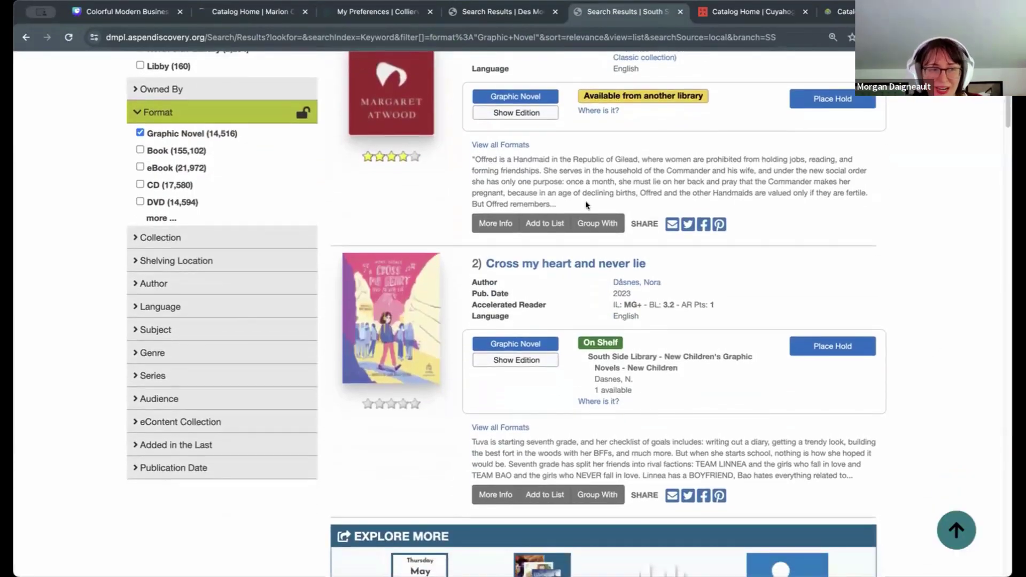
pyautogui.scroll(-2, 950, 283)
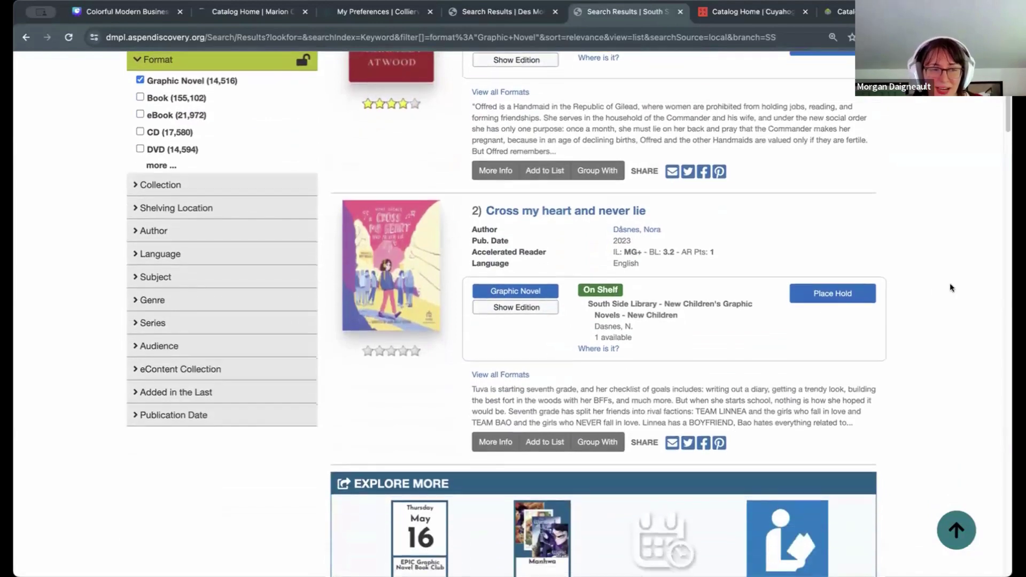
pyautogui.moveTo(598, 319); pyautogui.dragTo(576, 300)
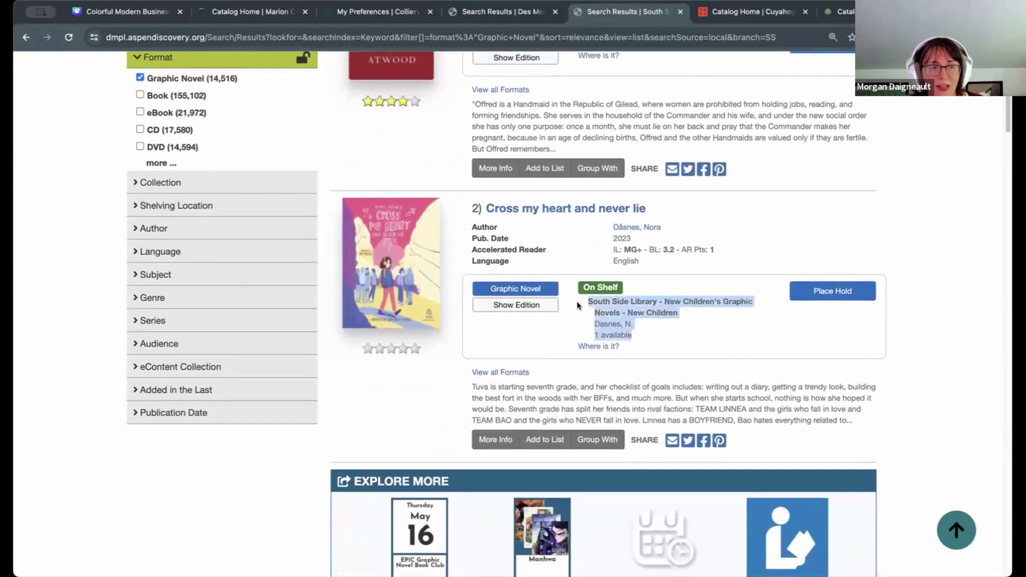
pyautogui.click(945, 342)
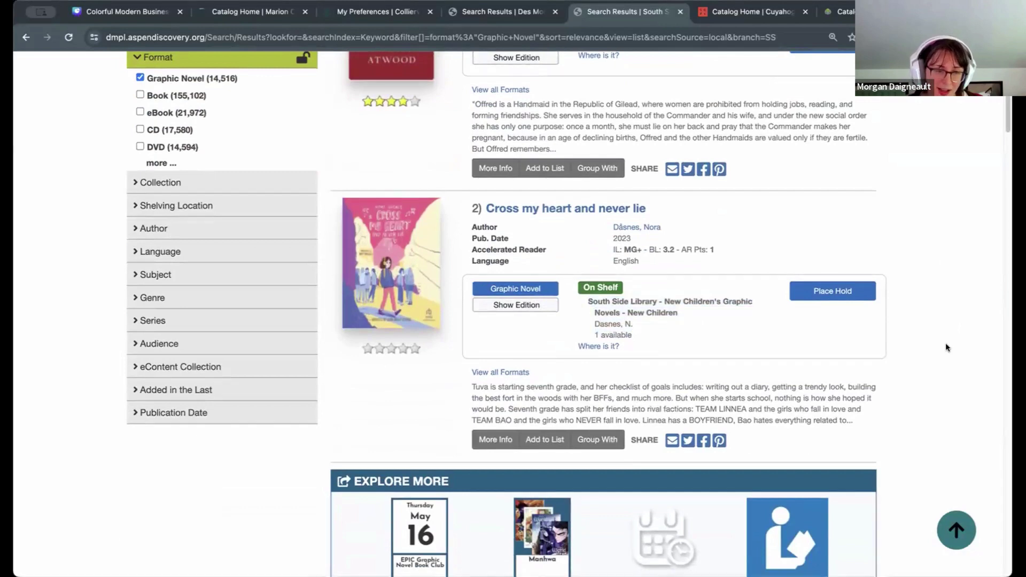
pyautogui.scroll(-6, 945, 342)
pyautogui.scroll(-9, 945, 342)
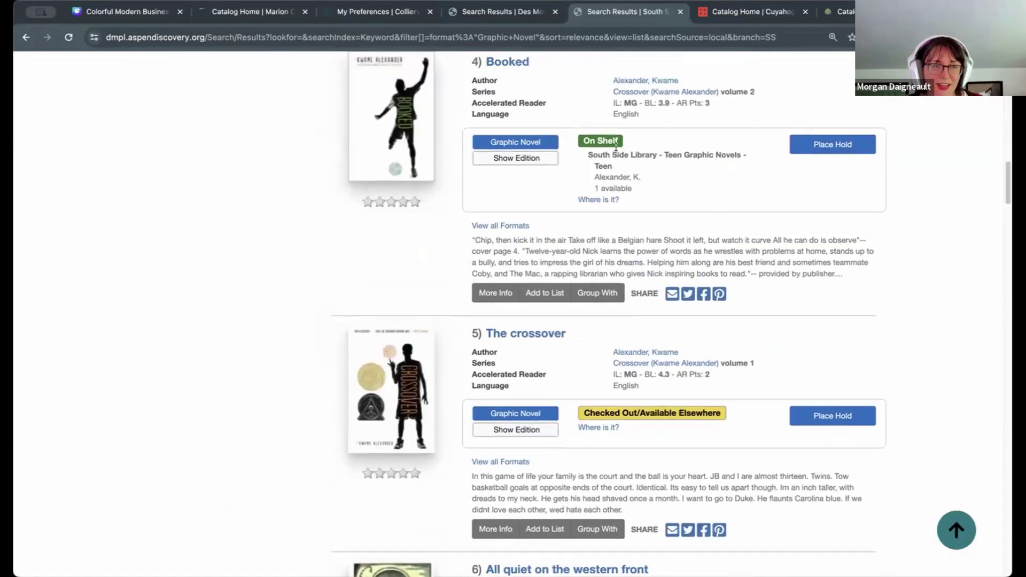
pyautogui.moveTo(634, 189); pyautogui.dragTo(584, 160)
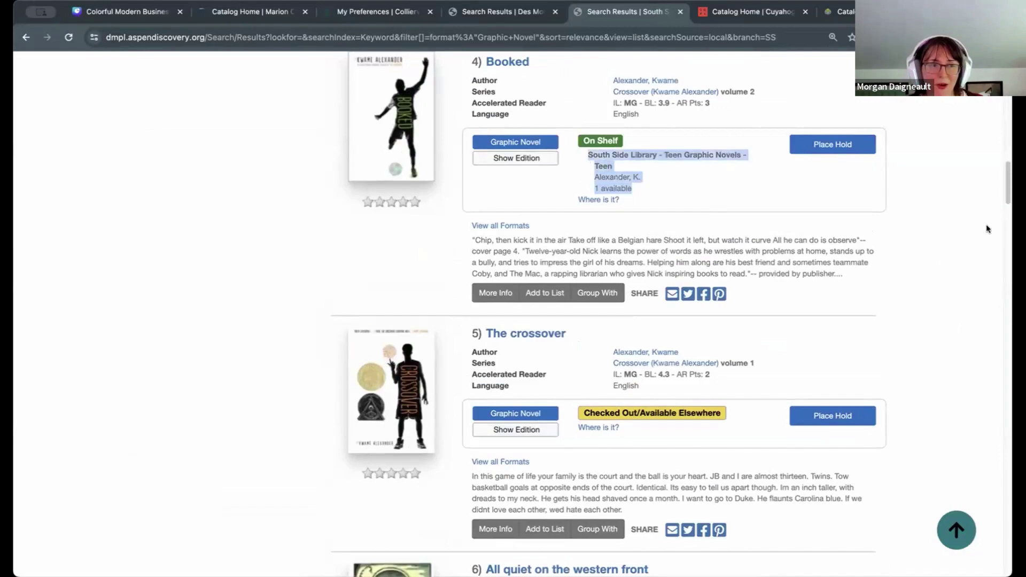
pyautogui.click(996, 187)
pyautogui.moveTo(1007, 190); pyautogui.dragTo(998, 57)
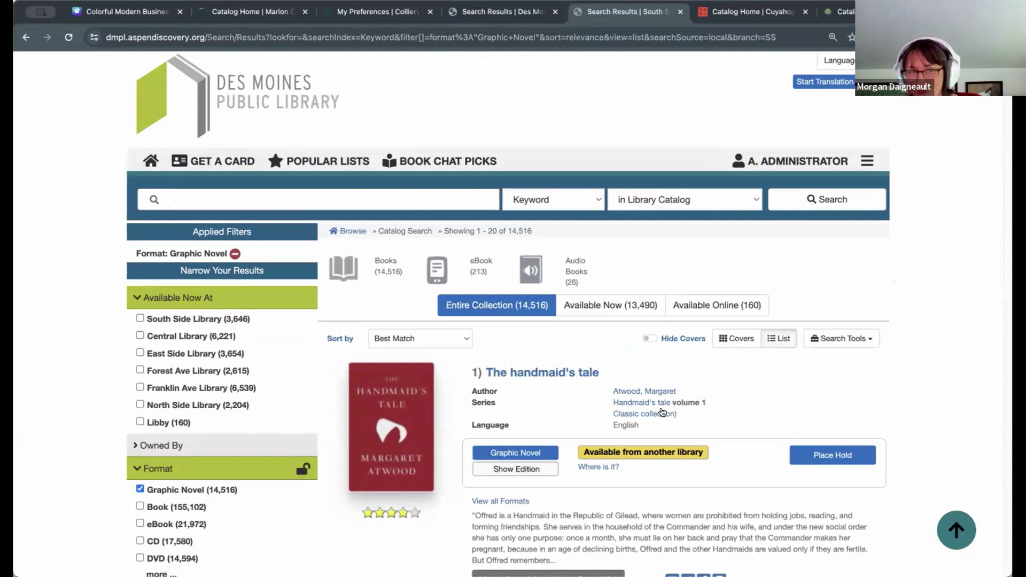
# Step: Put the cursor in the catalog search box for the 'listen for the lie' query
pyautogui.scroll(1, 954, 267)
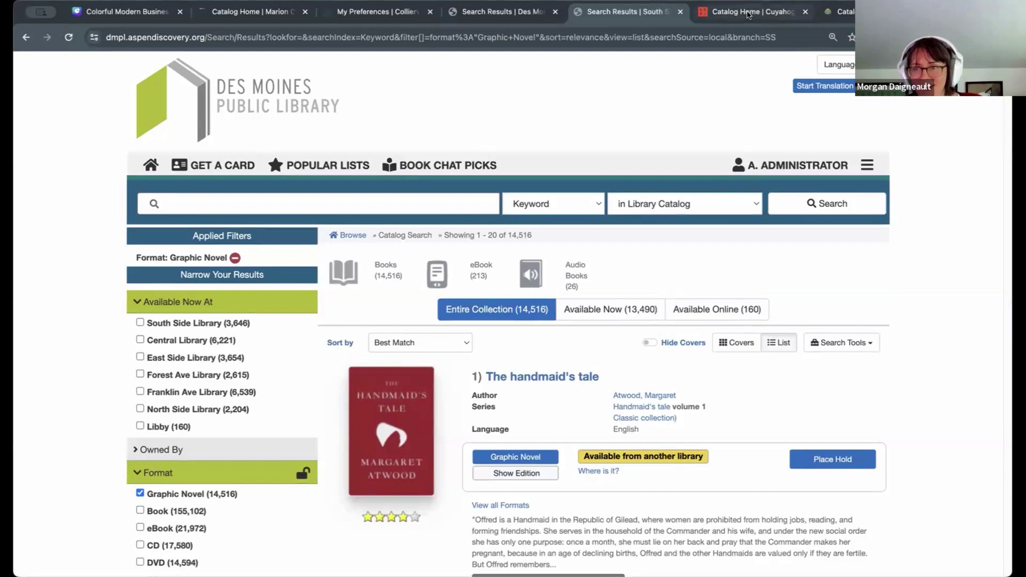
pyautogui.click(323, 205)
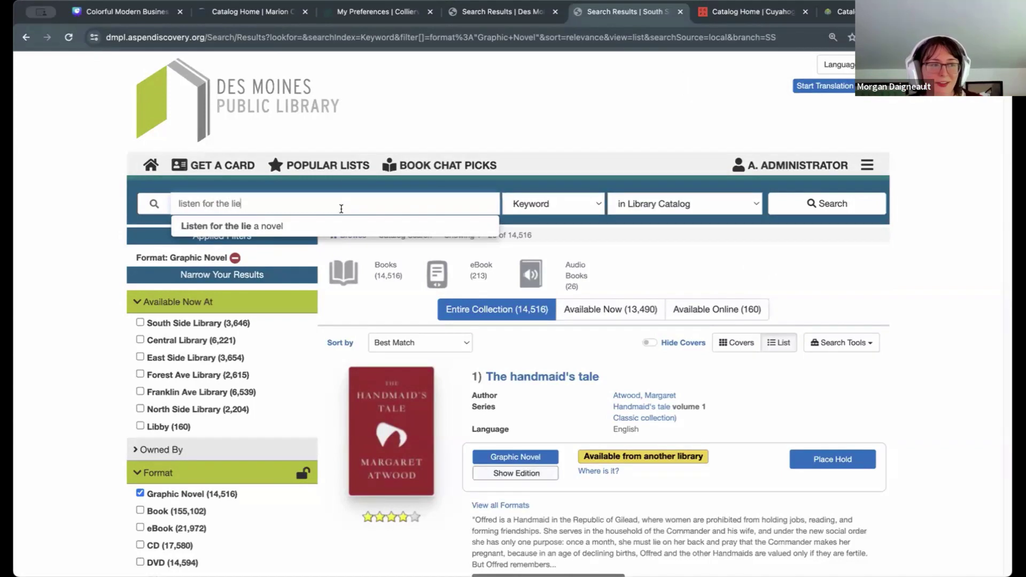
# Step: Dismiss the suggestions and run the keyword search for 'listen for the lie'
pyautogui.click(826, 266)
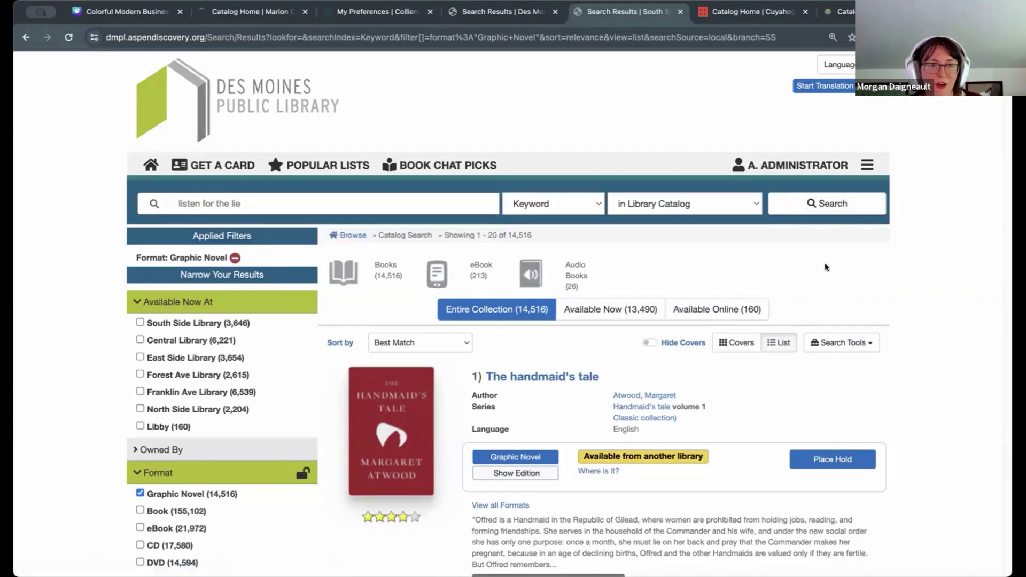
pyautogui.click(314, 193)
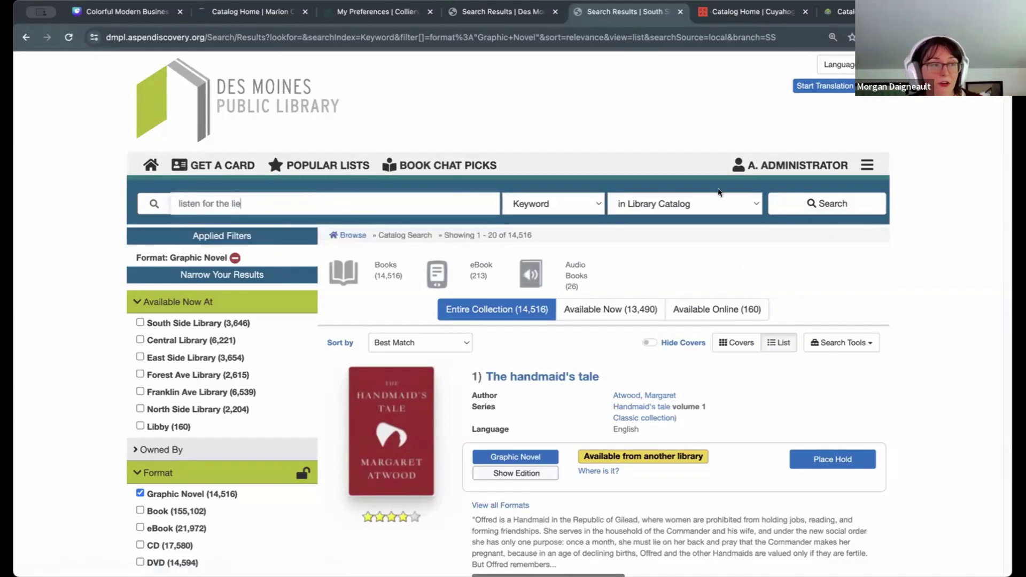
pyautogui.click(855, 211)
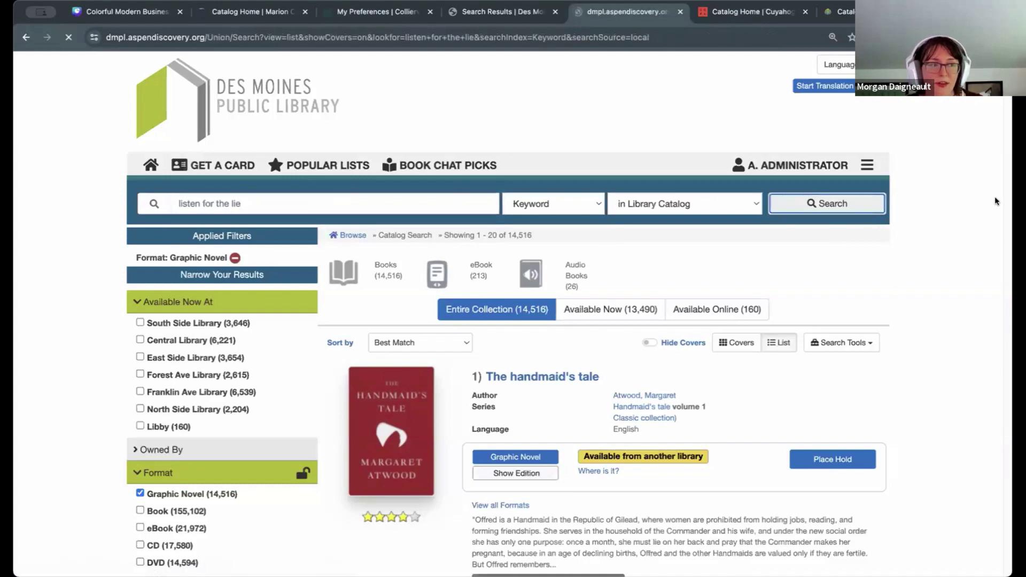
# Step: Scroll through the 93 results and the Readalikes banner above Listen for the lie: a novel
pyautogui.scroll(-3, 992, 200)
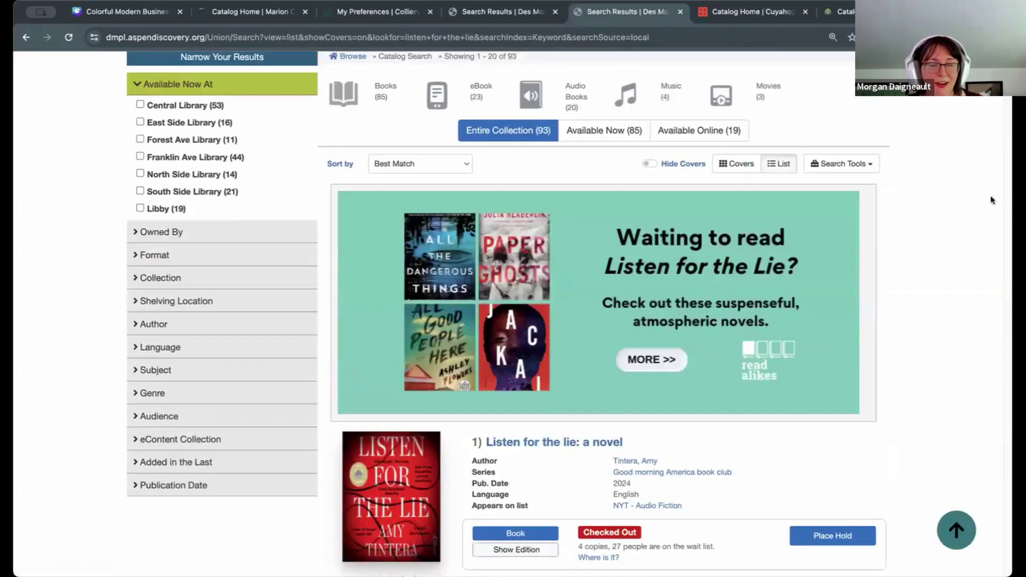
pyautogui.scroll(1, 964, 252)
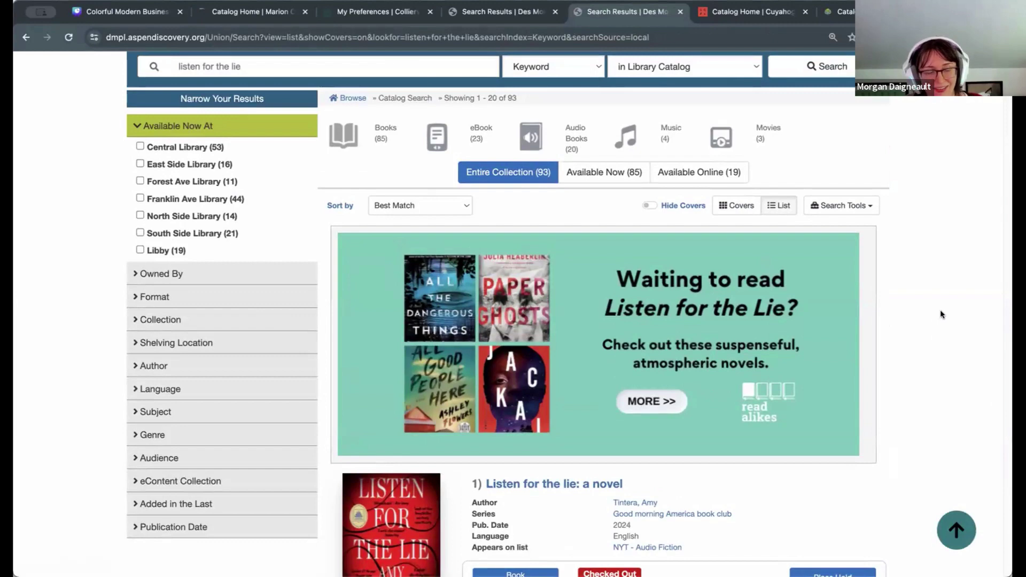
pyautogui.scroll(1, 909, 294)
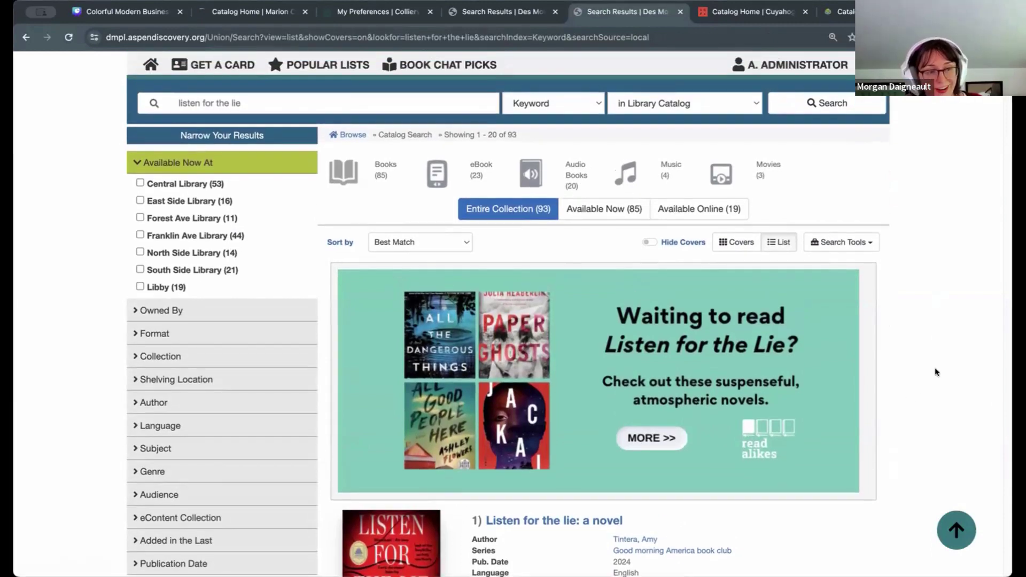
pyautogui.scroll(-5, 919, 342)
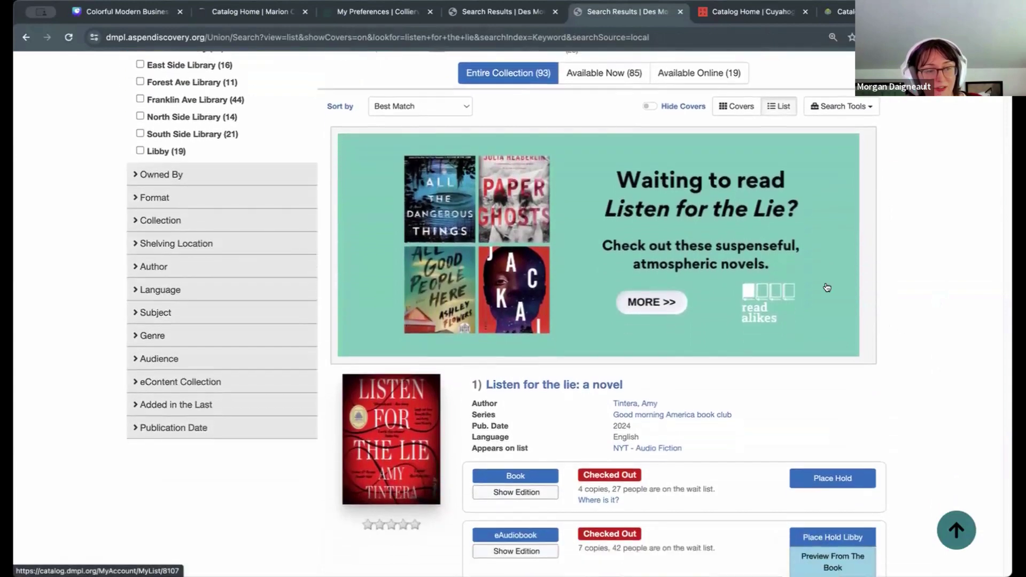
pyautogui.scroll(-2, 824, 308)
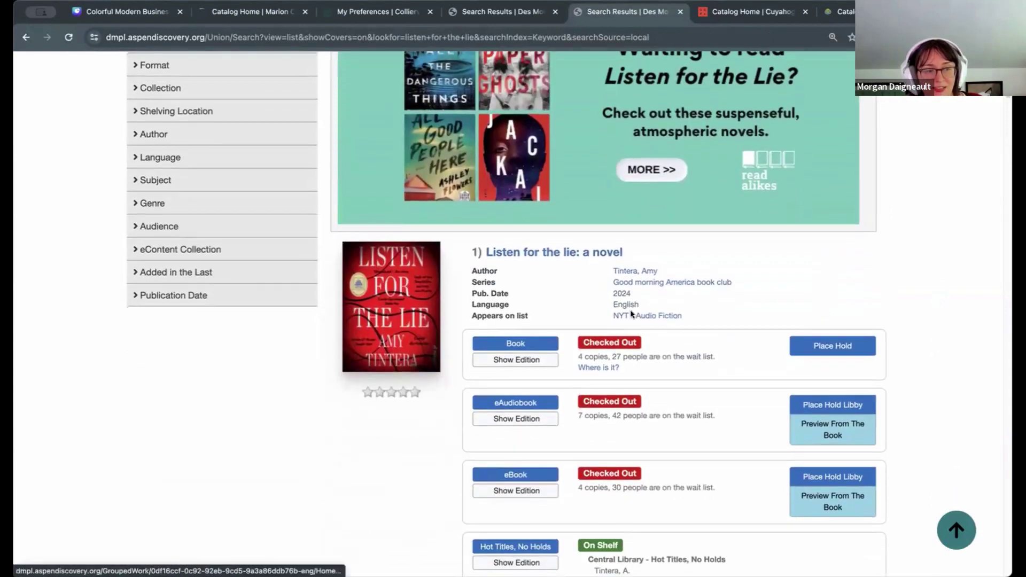
pyautogui.scroll(-3, 768, 333)
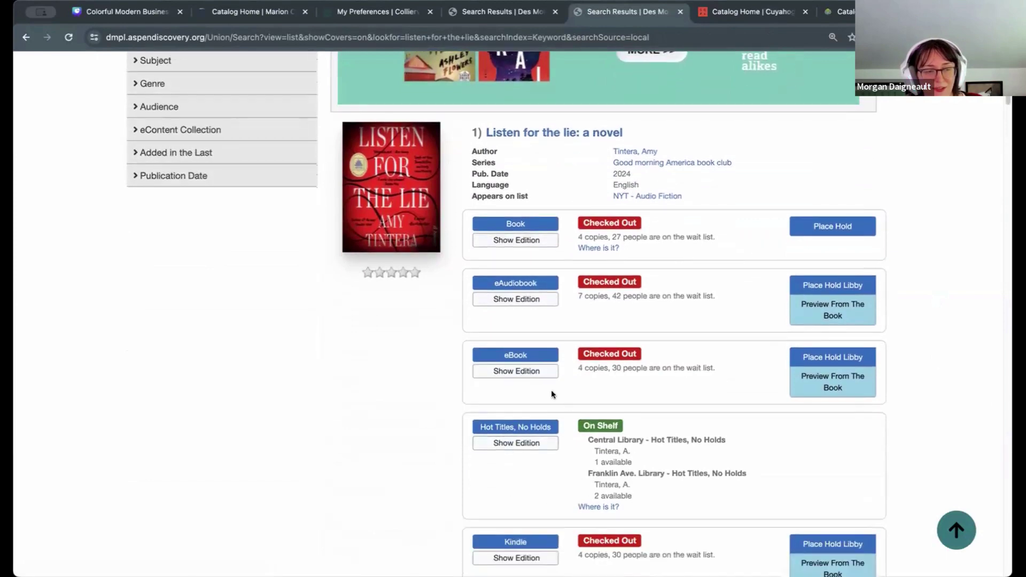
pyautogui.scroll(1, 702, 422)
pyautogui.scroll(5, 701, 419)
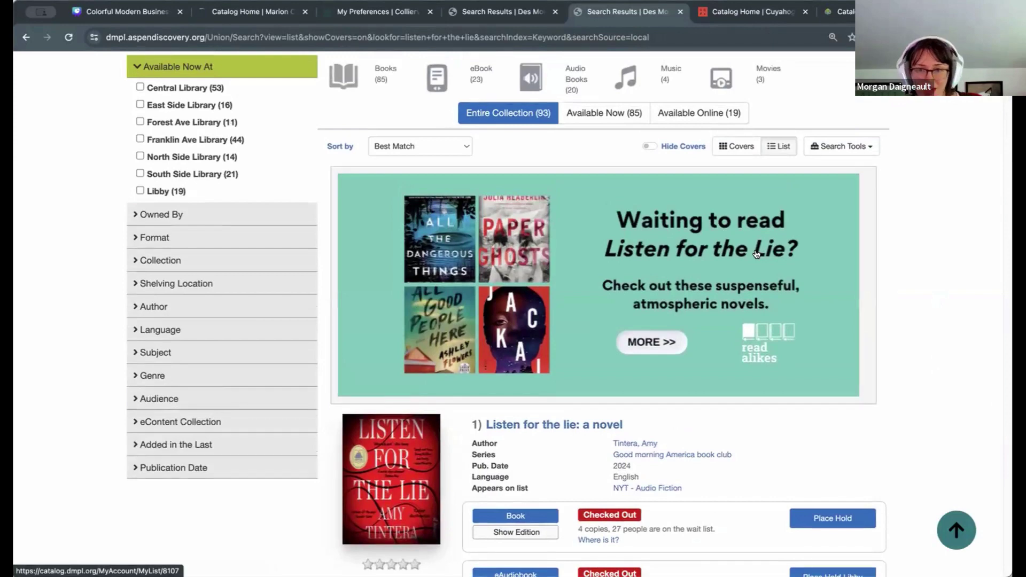
# Step: Open the Readalikes for 'Listen to the Lie' list in a new tab, browse it, then return to the results
pyautogui.click(757, 254)
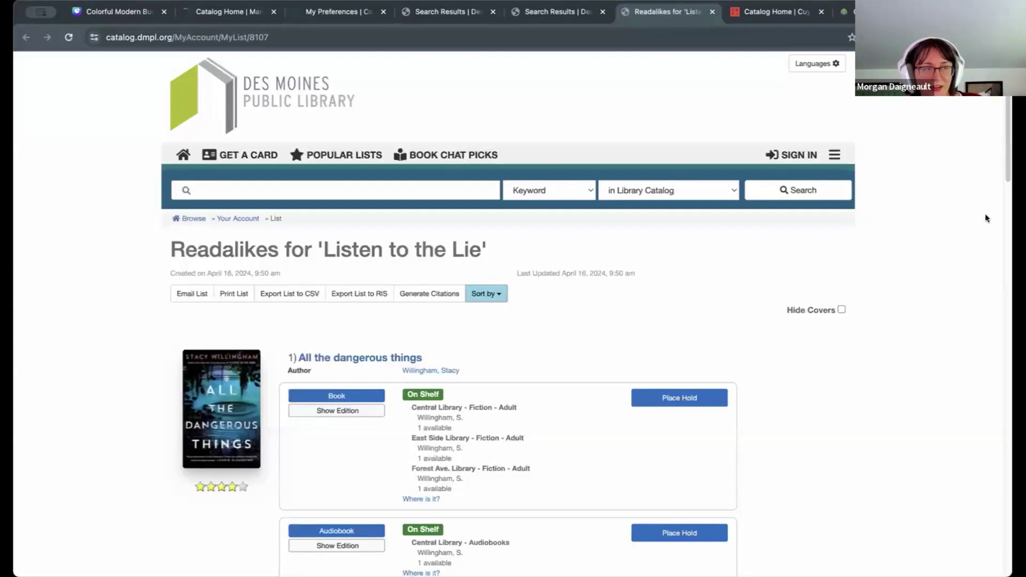
pyautogui.scroll(-7, 1005, 120)
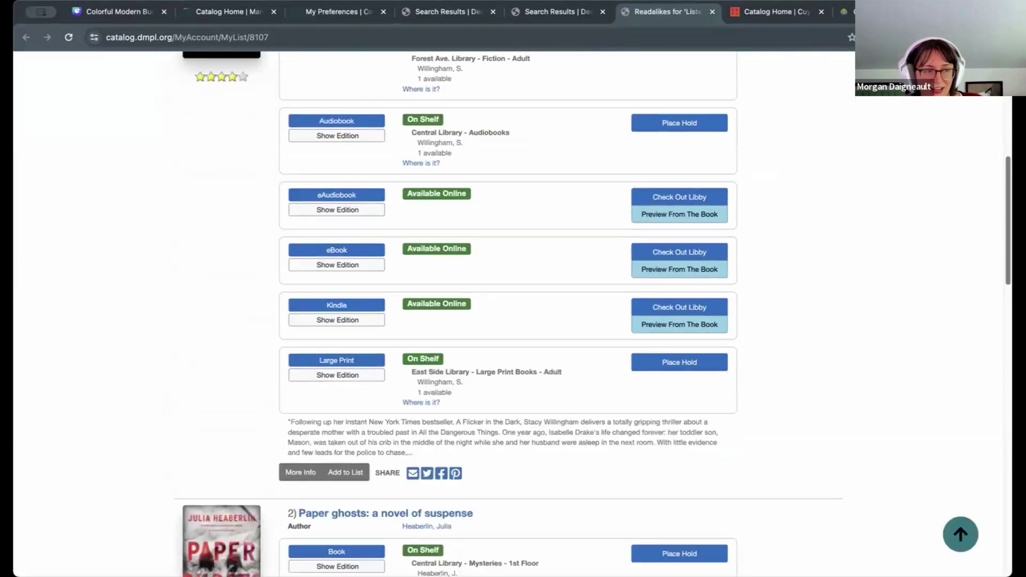
pyautogui.scroll(-12, 508, 316)
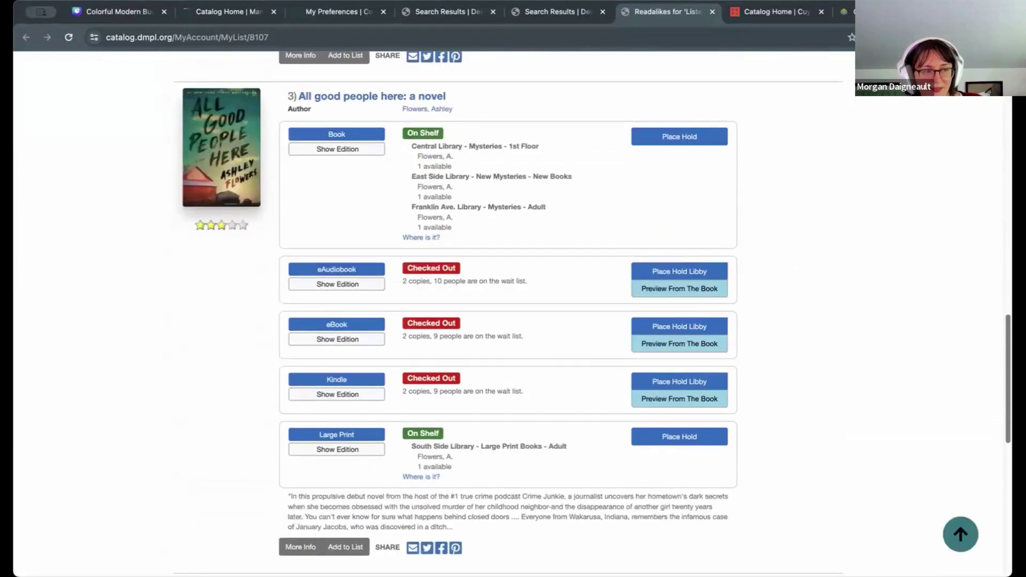
pyautogui.scroll(-7, 507, 316)
pyautogui.press('Home')
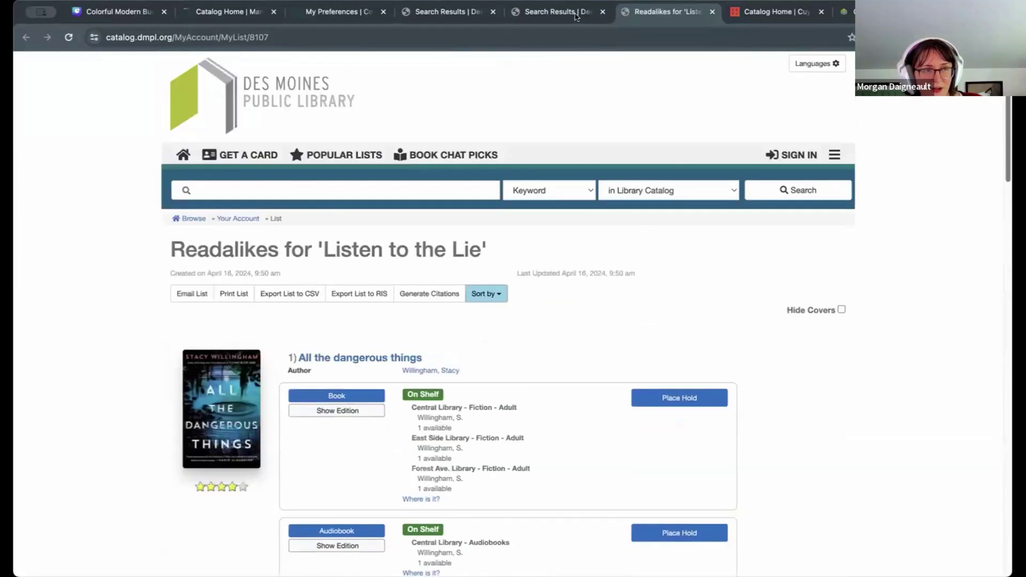
pyautogui.click(567, 11)
pyautogui.scroll(1, 959, 312)
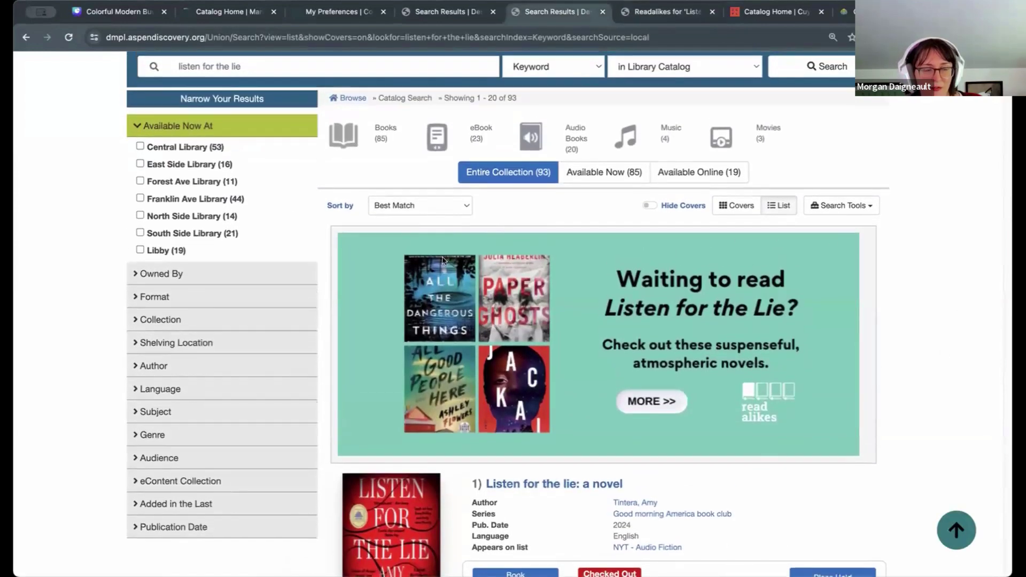
# Step: Select the 'listen for the lie' query in the search box, then close the Readalikes tab
pyautogui.scroll(2, 947, 349)
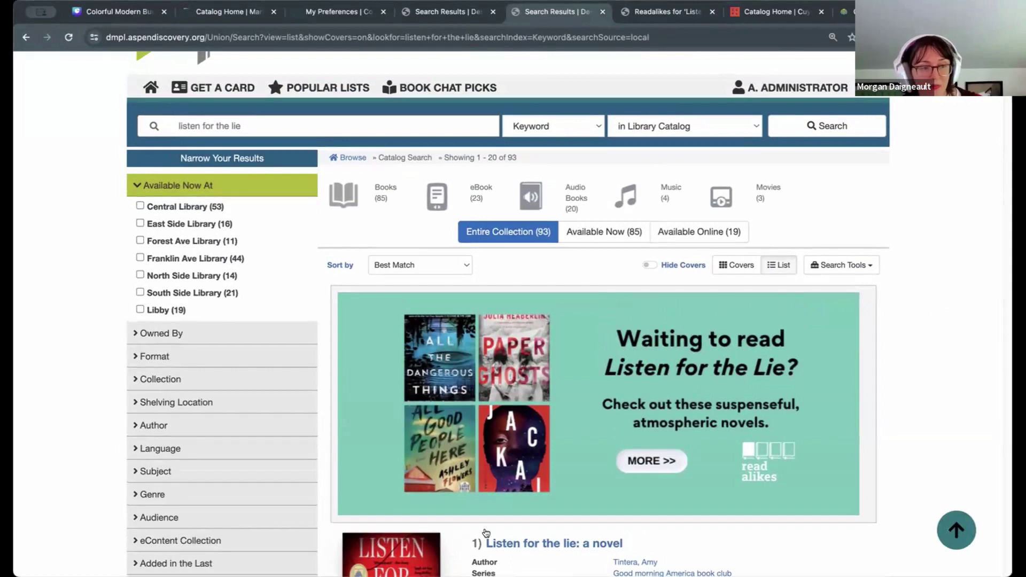
pyautogui.click(264, 128)
pyautogui.click(298, 127)
pyautogui.click(957, 268)
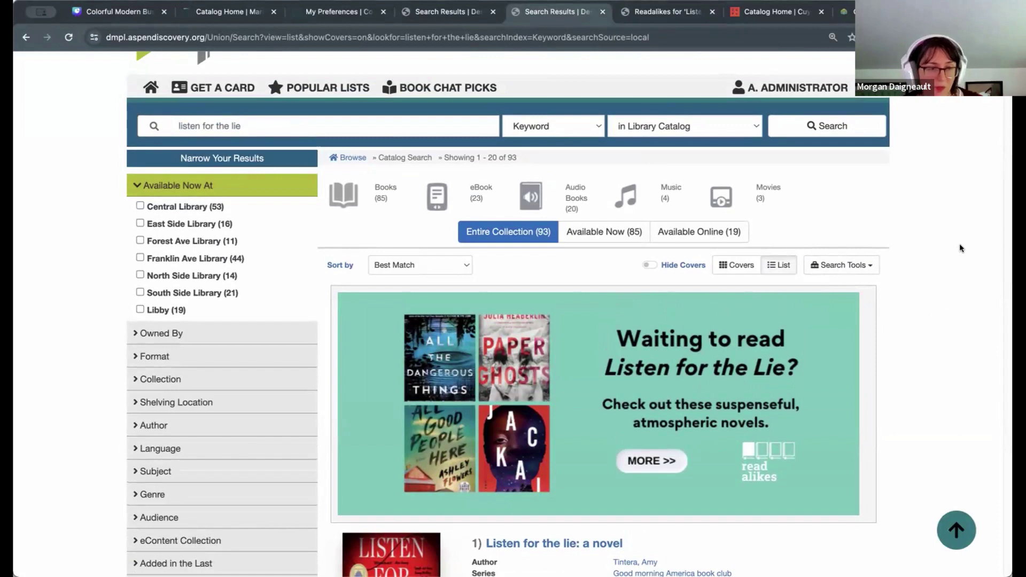
pyautogui.click(191, 115)
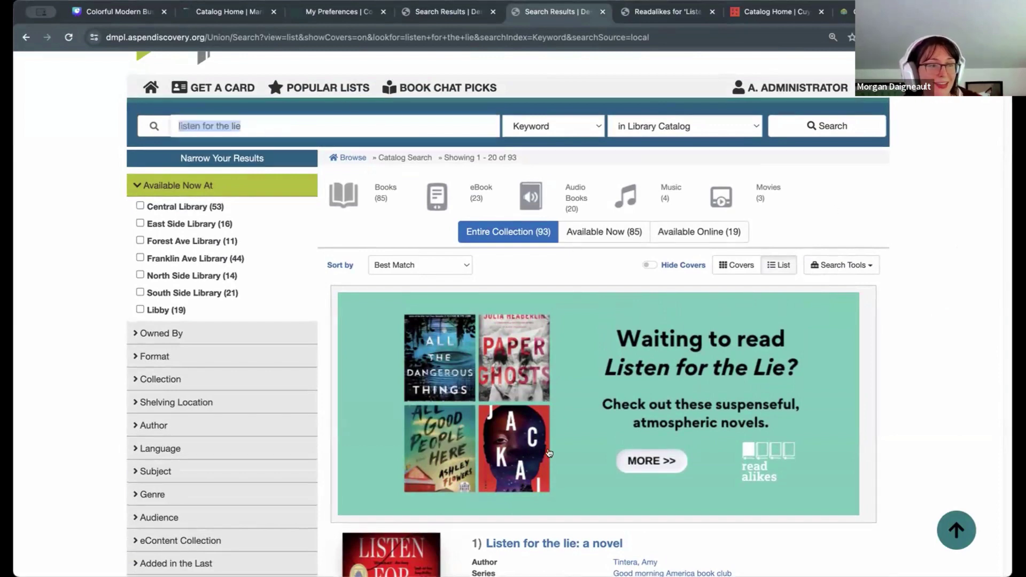
pyautogui.click(283, 125)
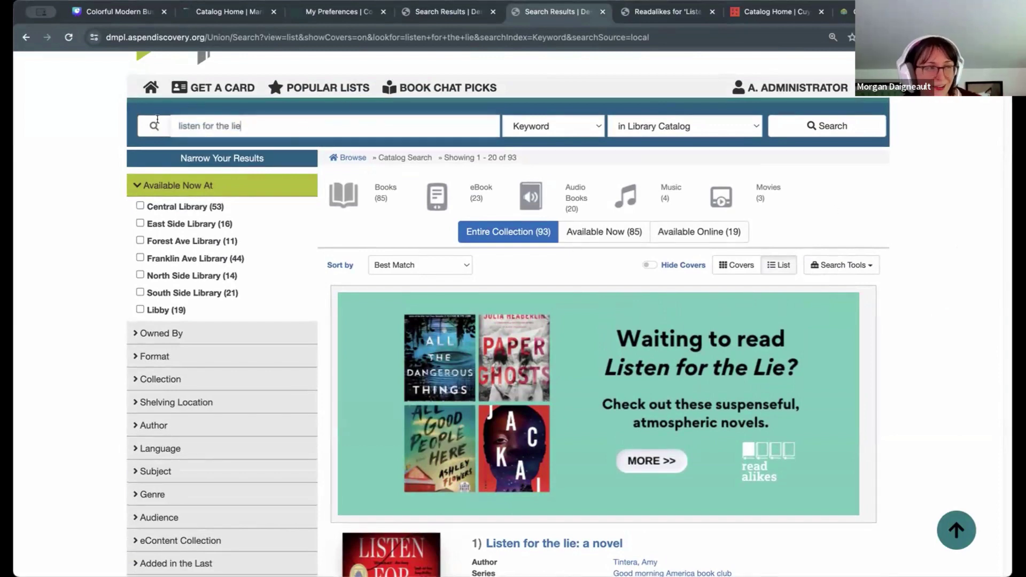
pyautogui.click(938, 268)
pyautogui.scroll(-1, 938, 293)
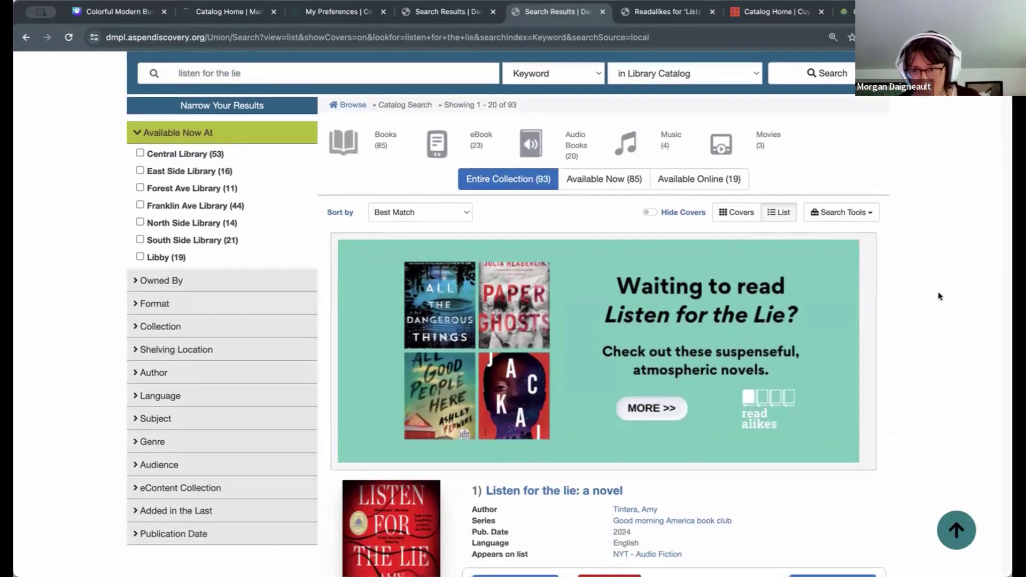
pyautogui.scroll(2, 966, 323)
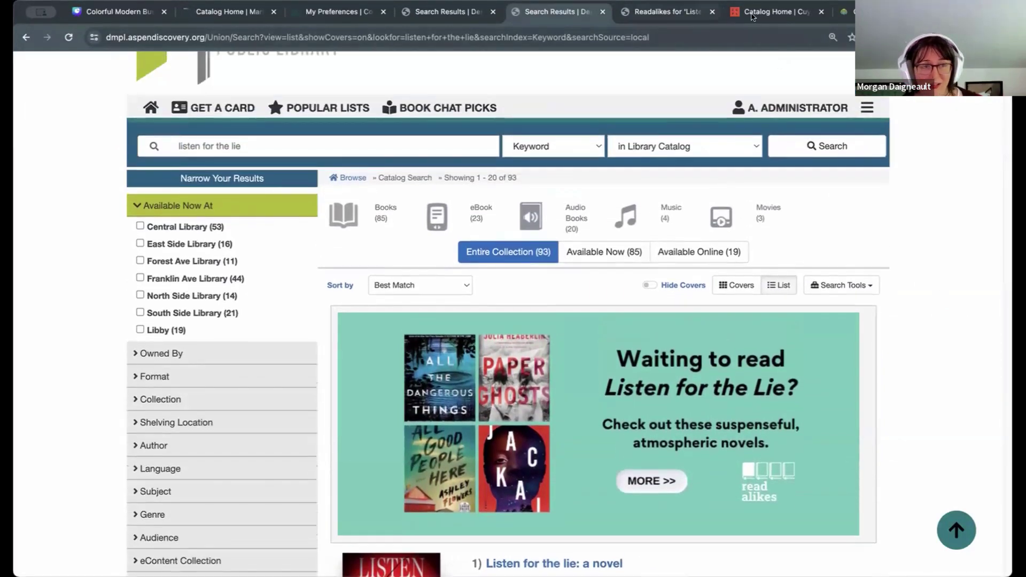
pyautogui.click(712, 11)
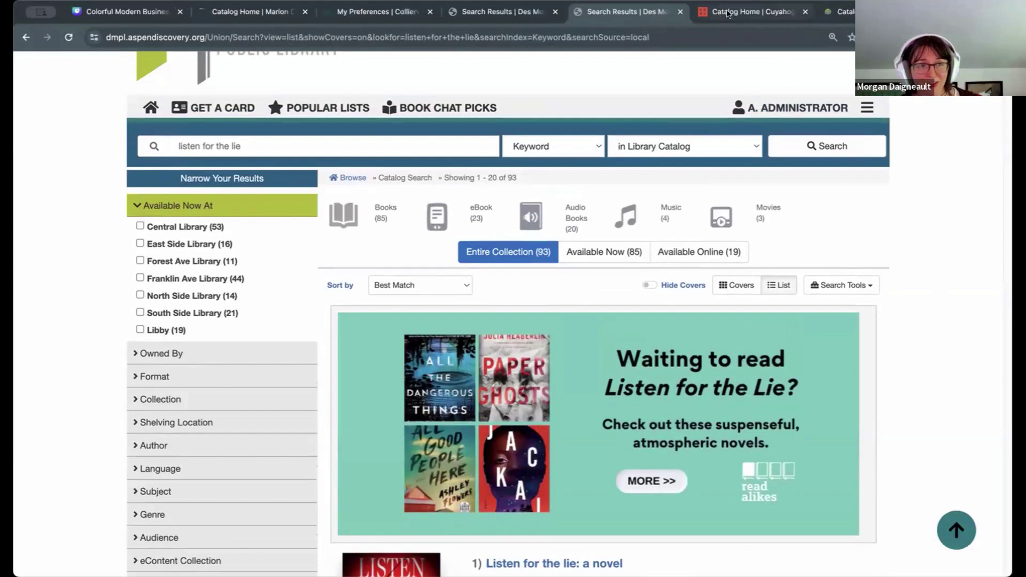
# Step: In the Cuyahoga catalog tab, run a keyword search for 'newspaper'
pyautogui.hotkey('ctrl', 'Tab')
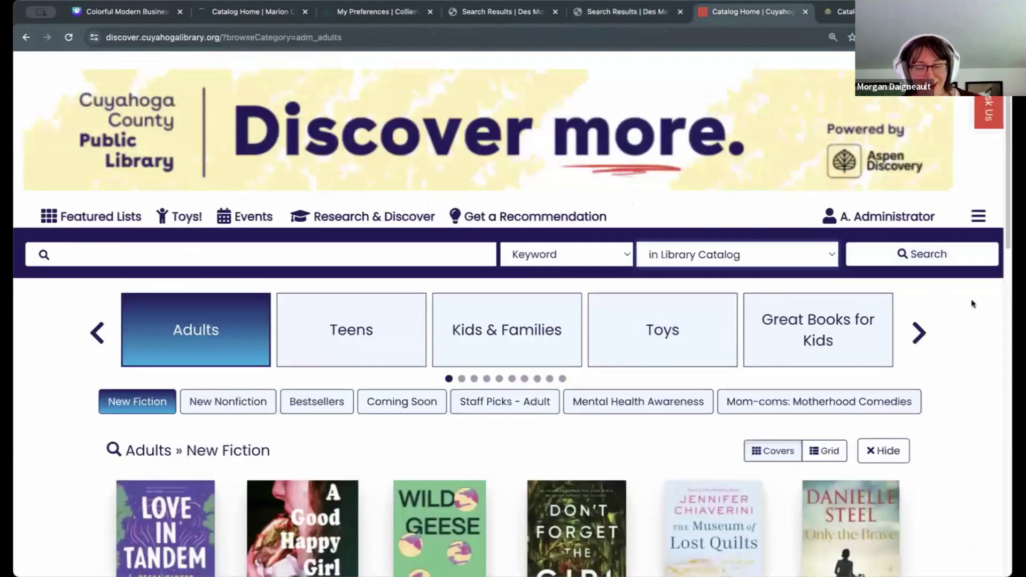
pyautogui.click(365, 254)
pyautogui.write('newspaper')
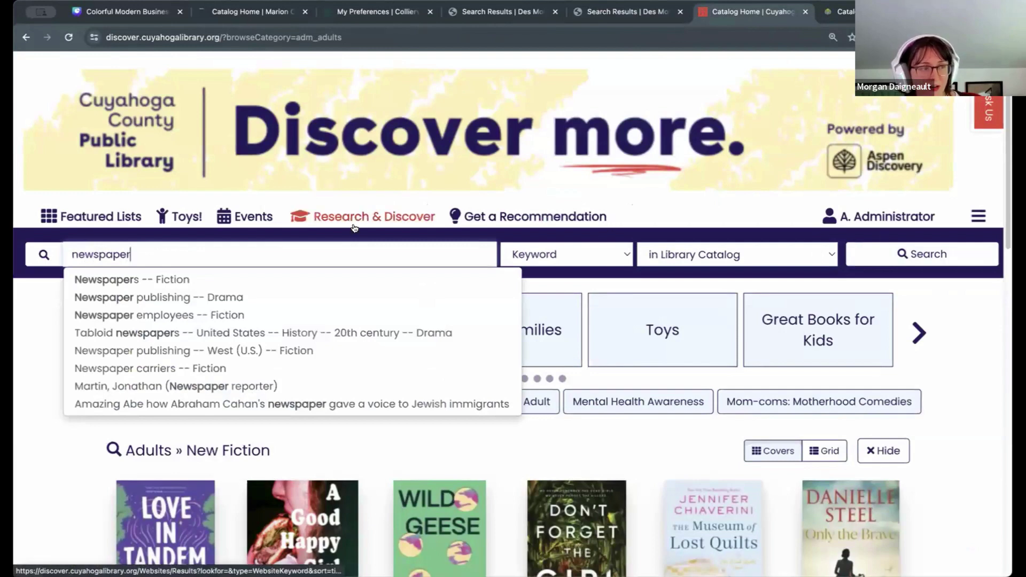
pyautogui.click(922, 254)
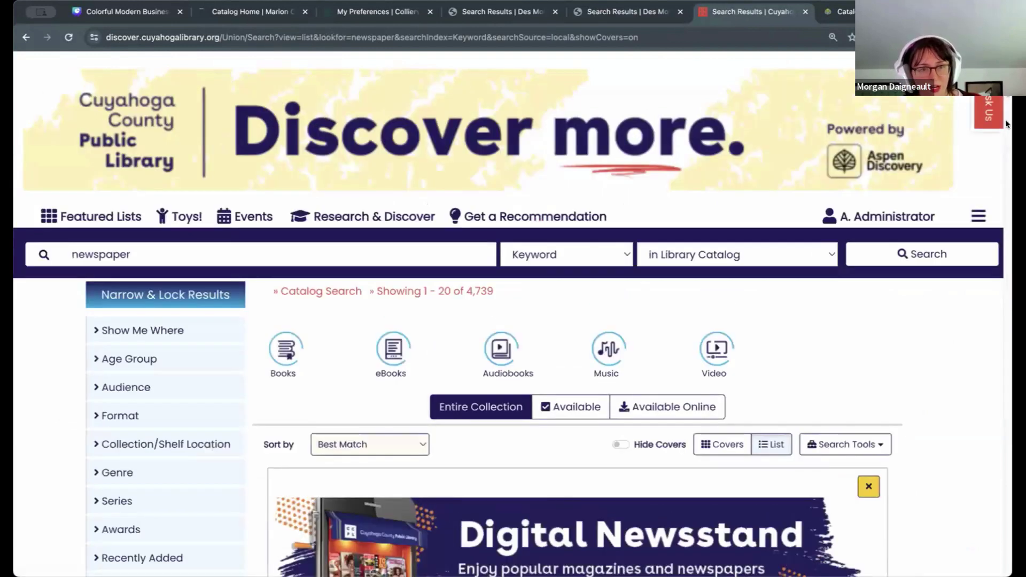
# Step: View the Digital Newsstand page from the banner, close it, and select the newspaper query
pyautogui.scroll(-5, 974, 369)
pyautogui.scroll(-2, 549, 314)
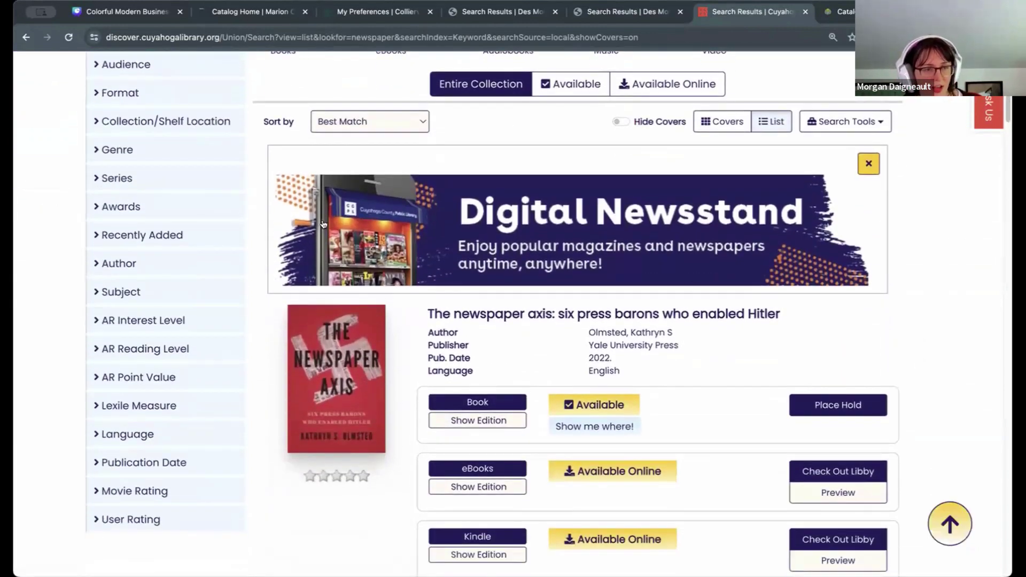
pyautogui.scroll(1, 977, 273)
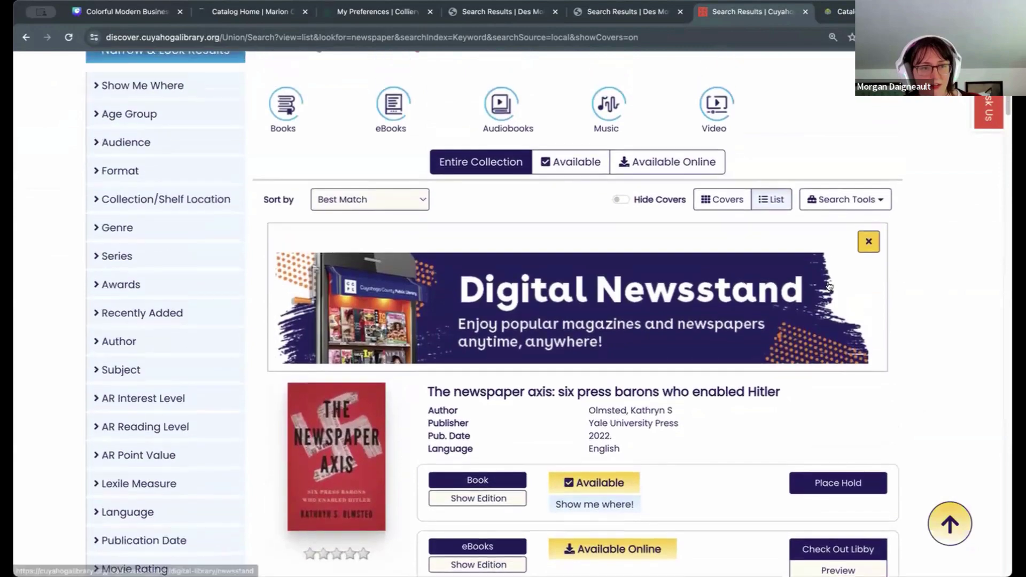
pyautogui.click(781, 337)
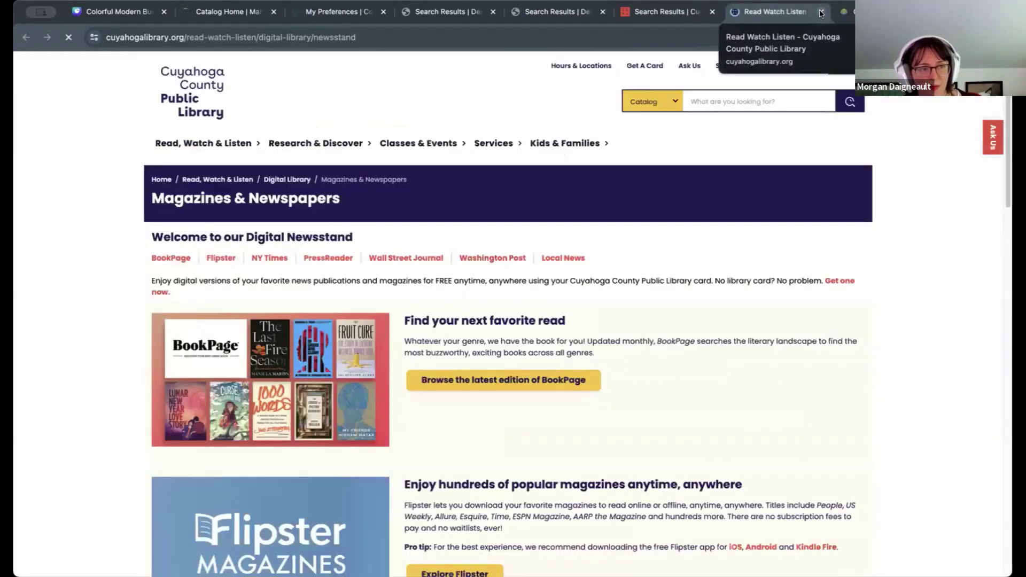
pyautogui.click(822, 11)
pyautogui.scroll(5, 1003, 336)
pyautogui.click(280, 231)
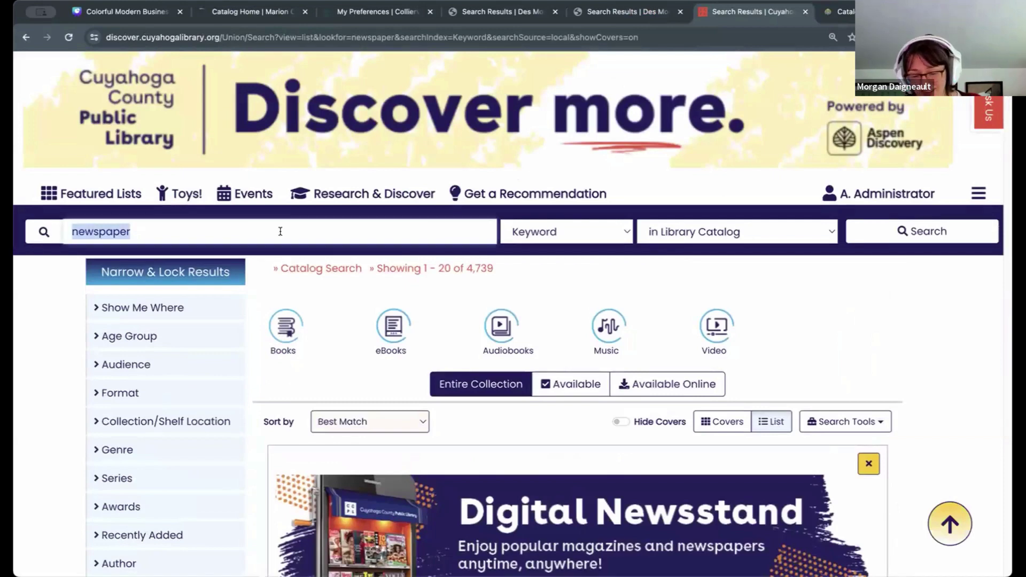
pyautogui.write('gardening')
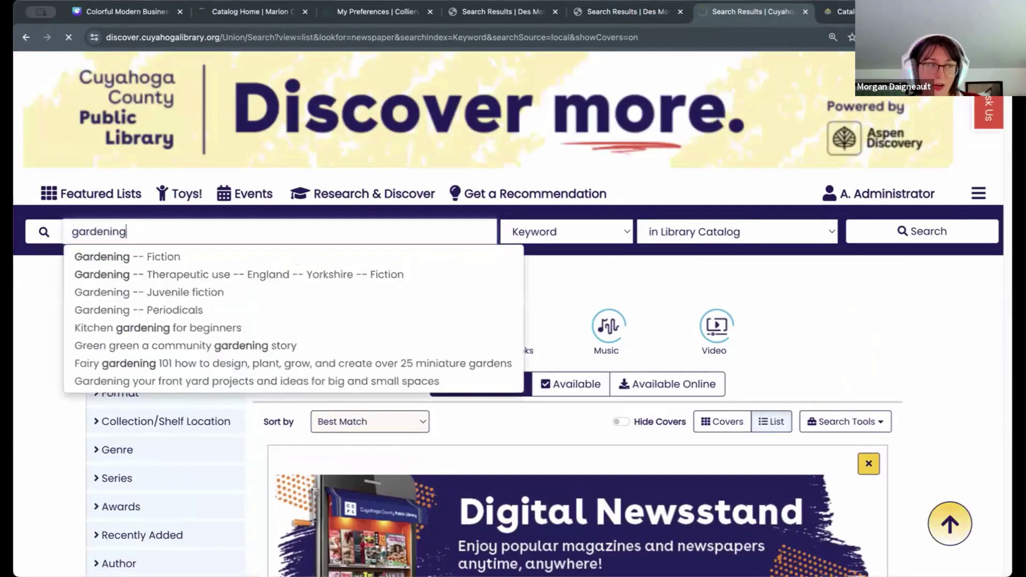
pyautogui.press('Return')
pyautogui.scroll(-3, 935, 278)
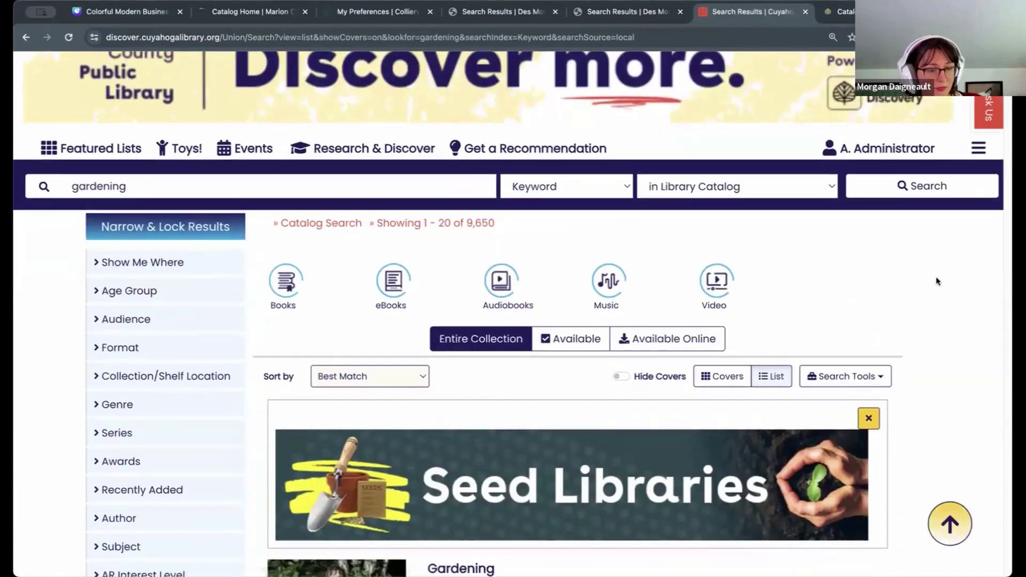
pyautogui.scroll(-2, 945, 374)
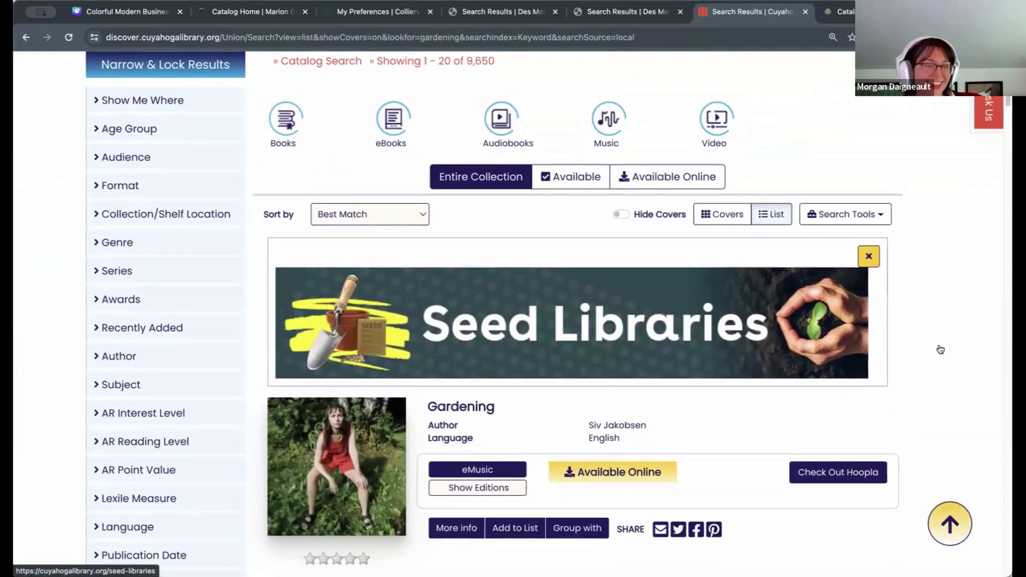
pyautogui.click(633, 307)
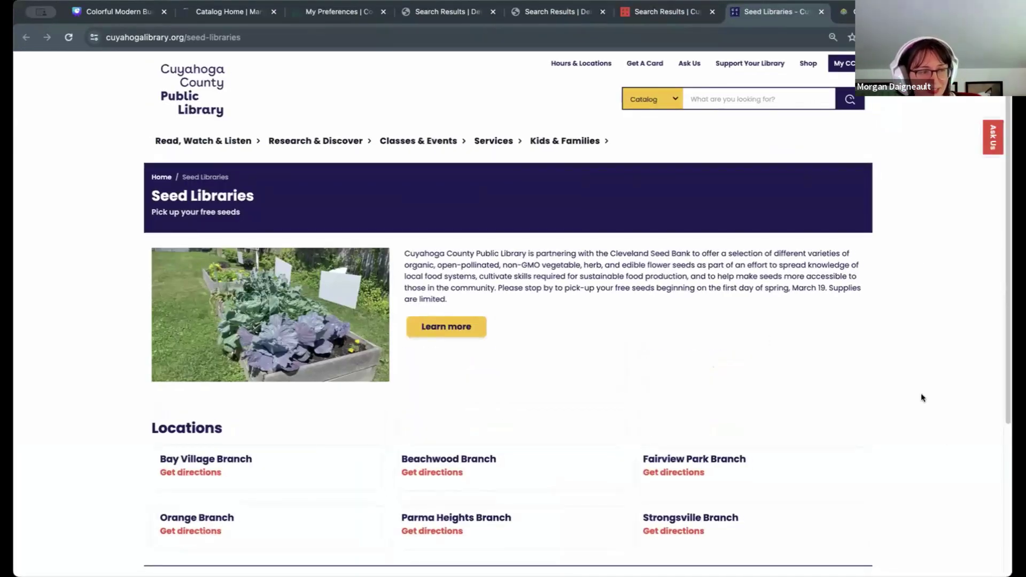
pyautogui.scroll(-2, 922, 399)
pyautogui.scroll(1, 921, 398)
pyautogui.scroll(1, 922, 399)
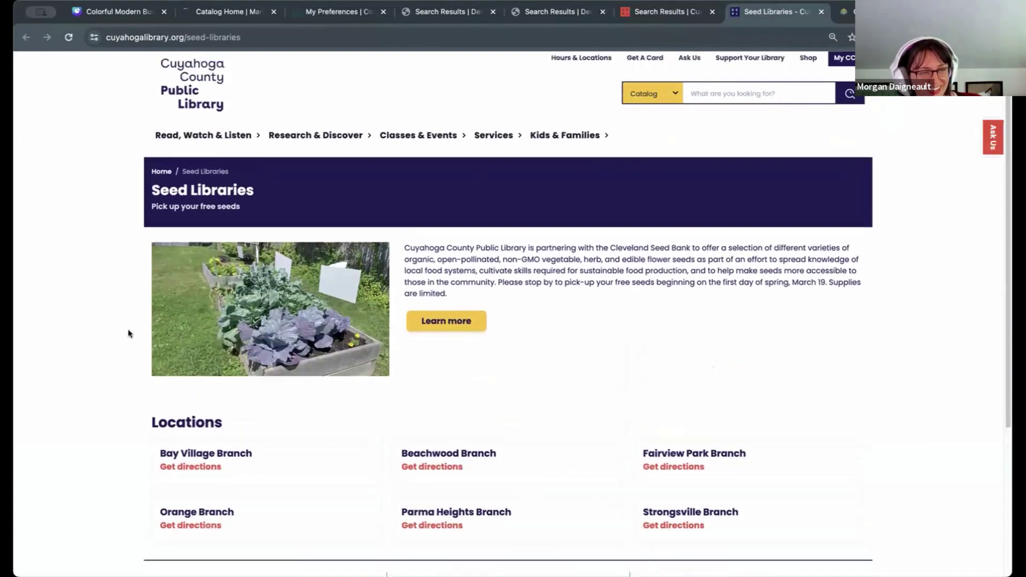
pyautogui.click(822, 11)
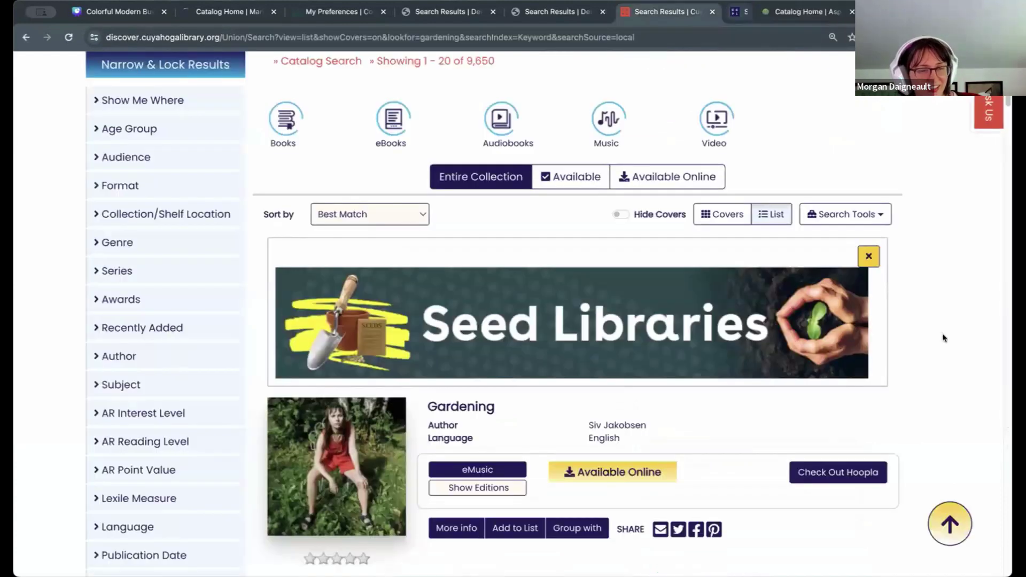
pyautogui.scroll(2, 942, 332)
pyautogui.scroll(1, 943, 338)
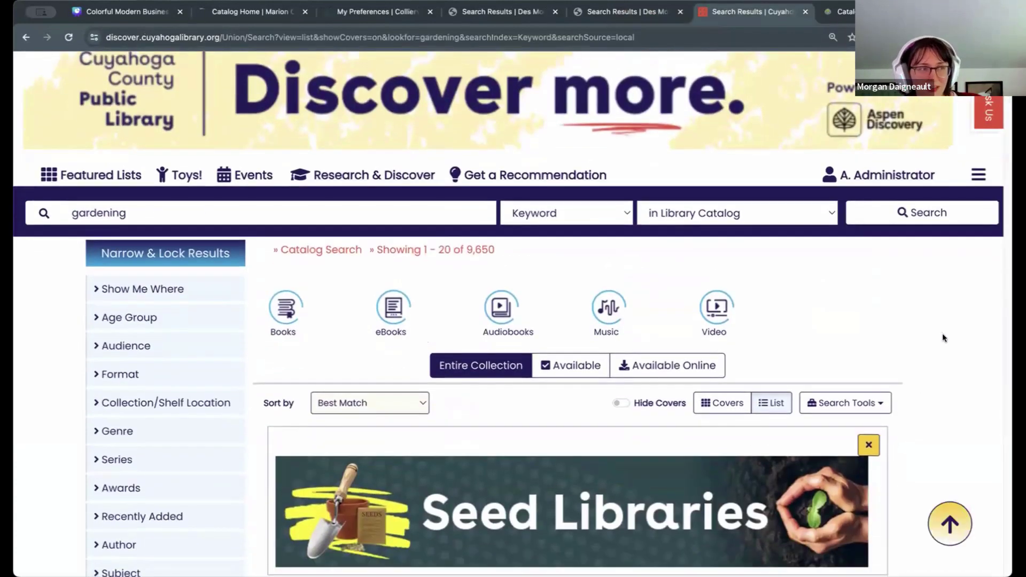
pyautogui.scroll(-4, 945, 316)
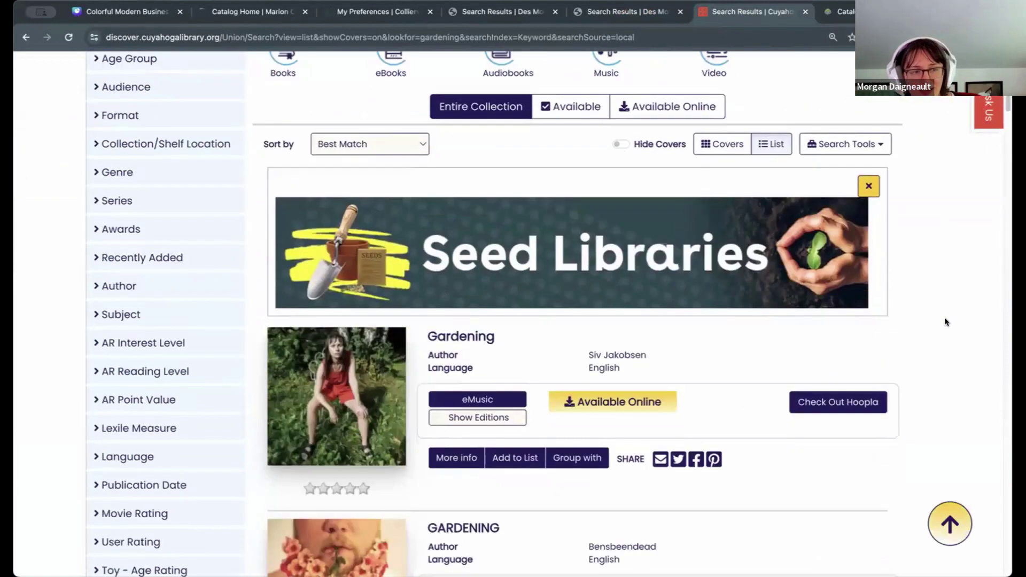
pyautogui.scroll(2, 945, 316)
pyautogui.scroll(1, 945, 322)
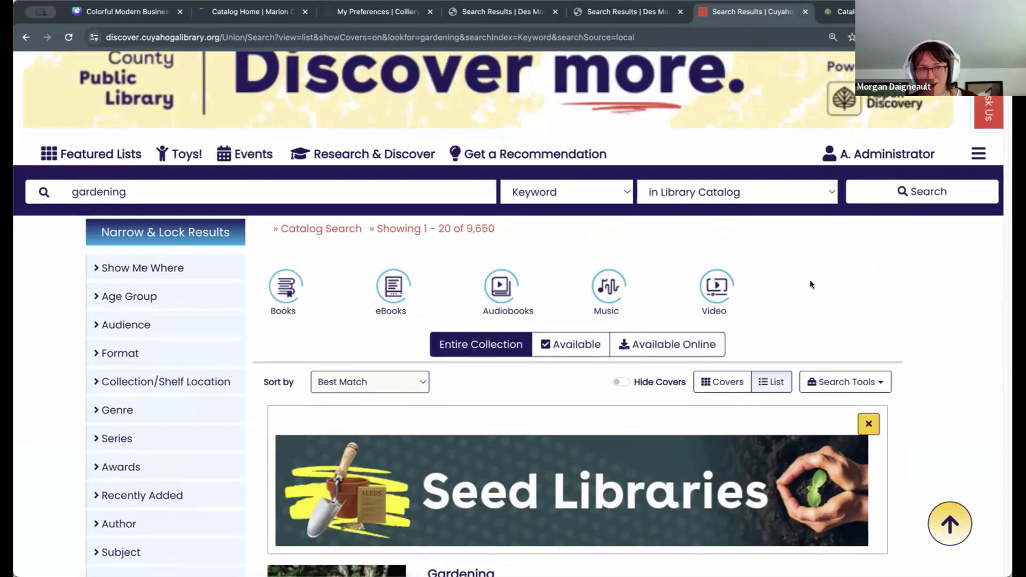
pyautogui.scroll(1, 871, 347)
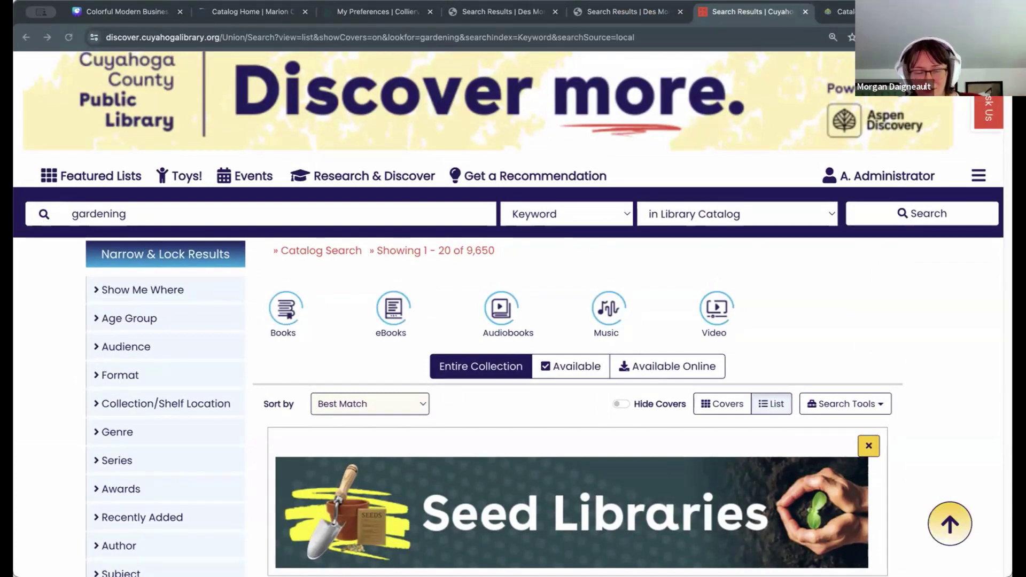
pyautogui.scroll(1, 954, 335)
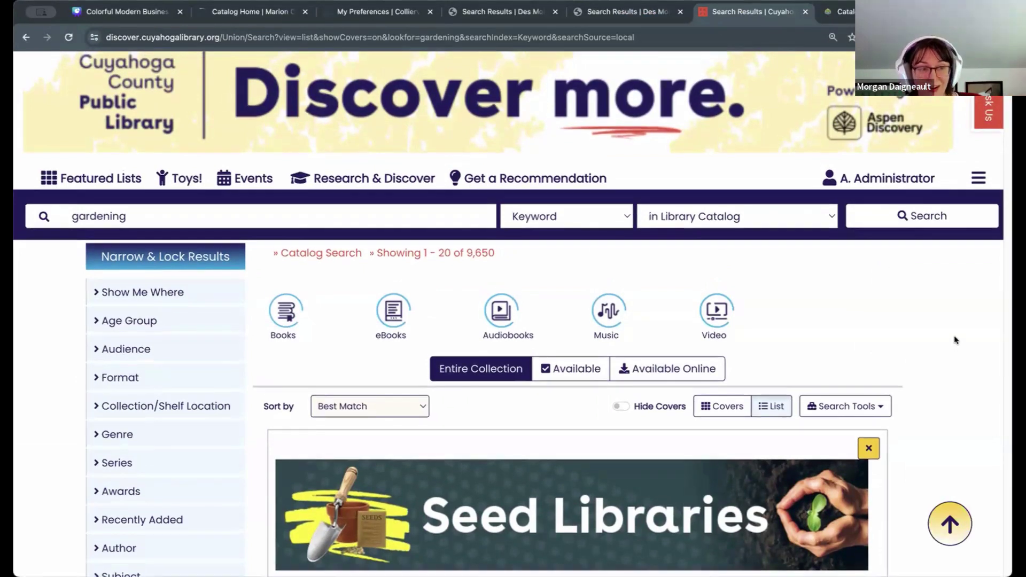
pyautogui.scroll(-2, 955, 335)
pyautogui.scroll(2, 953, 334)
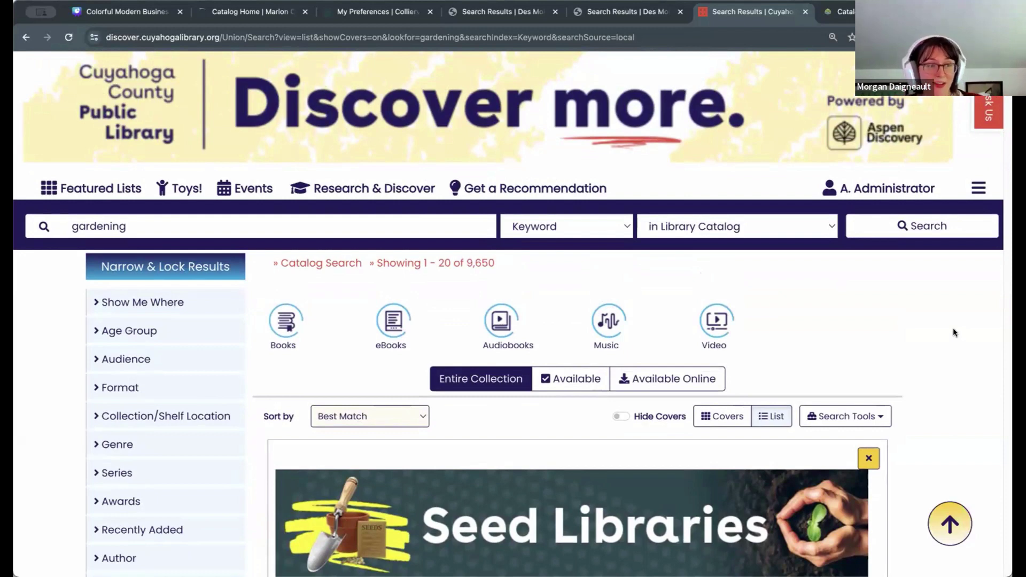
pyautogui.scroll(-1, 931, 338)
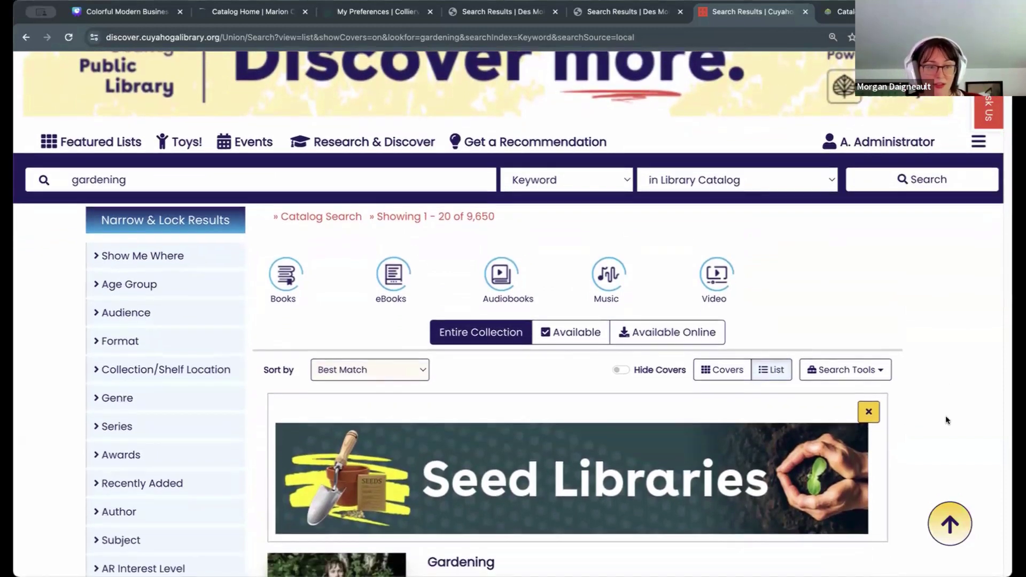
pyautogui.scroll(-3, 948, 420)
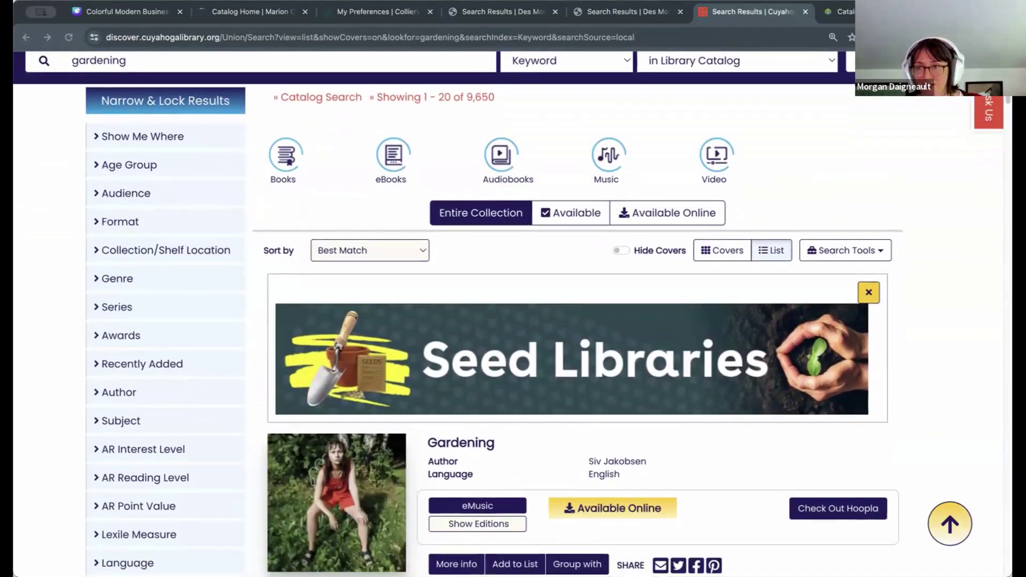
pyautogui.scroll(1, 507, 205)
# Step: Replace 'gardening' with 'lego' and run the search, getting 539 results
pyautogui.scroll(4, 169, 145)
pyautogui.click(169, 242)
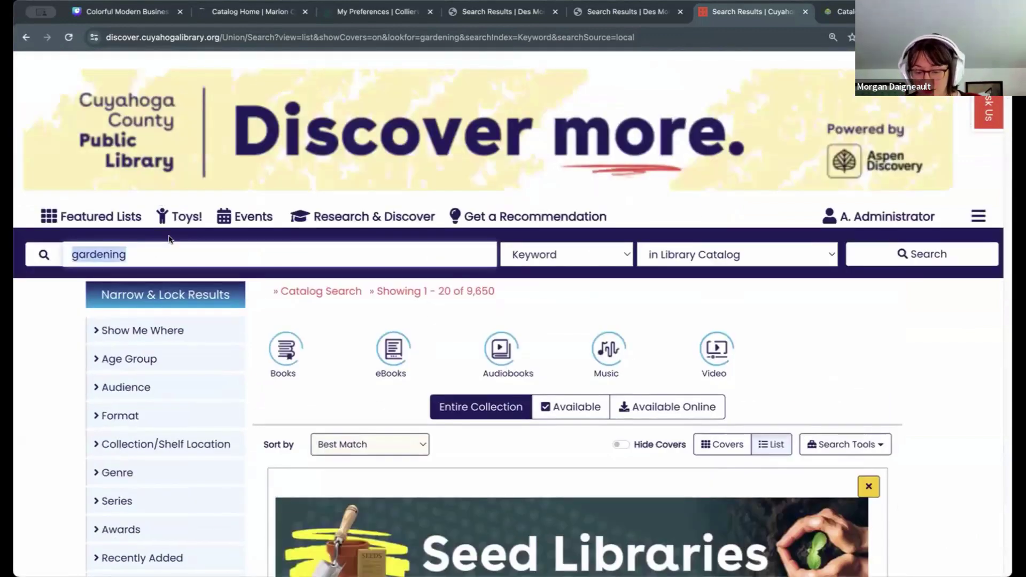
pyautogui.write('lego')
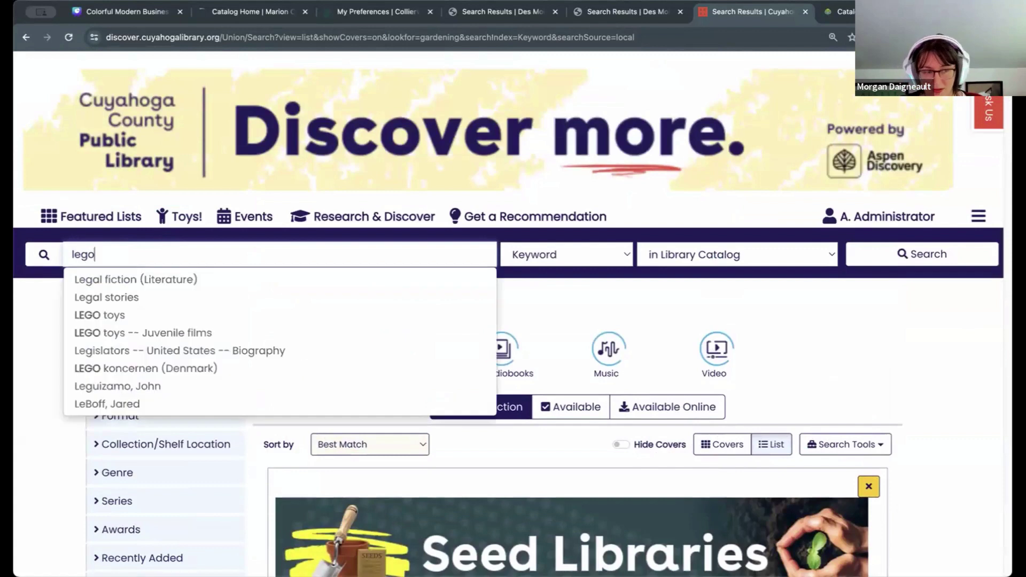
pyautogui.press('Return')
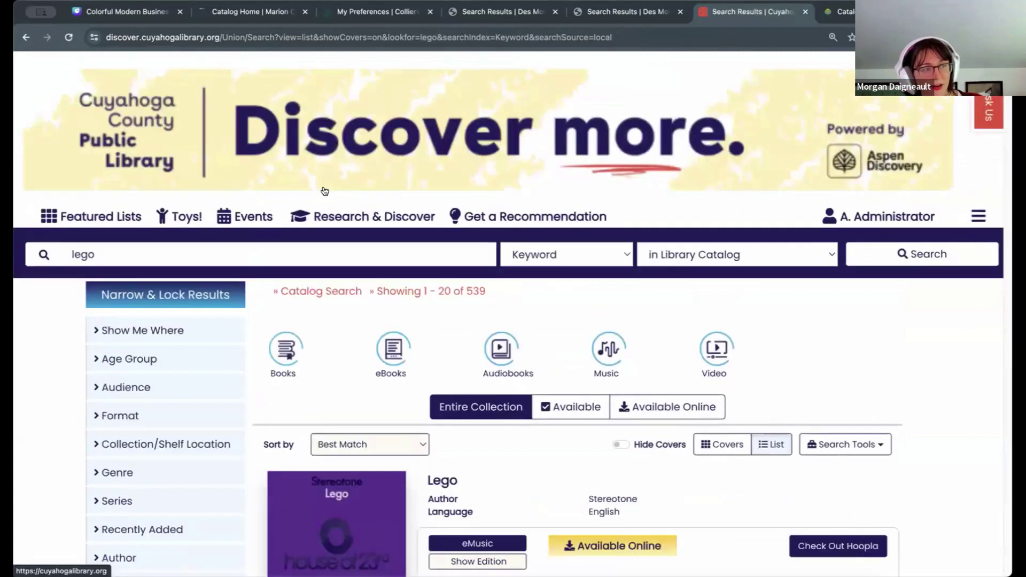
# Step: Check the search scope list, leaving Library Catalog, and select the lego term
pyautogui.click(154, 254)
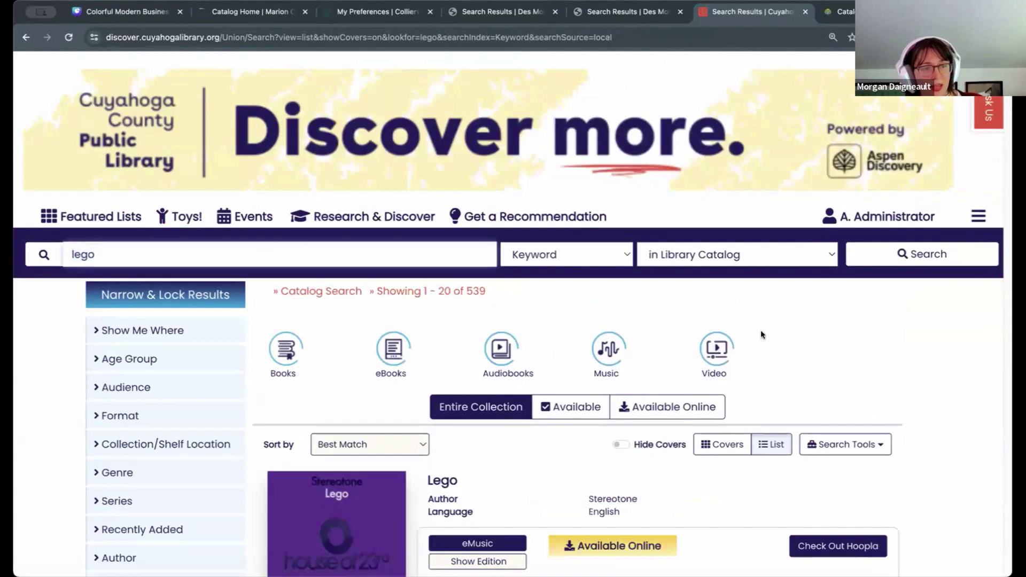
pyautogui.click(941, 348)
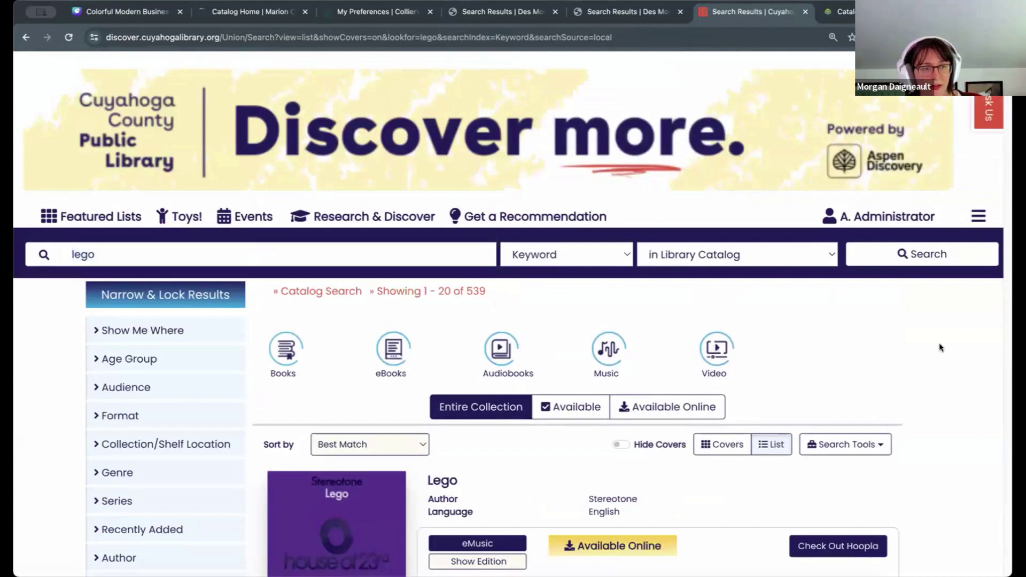
pyautogui.click(774, 265)
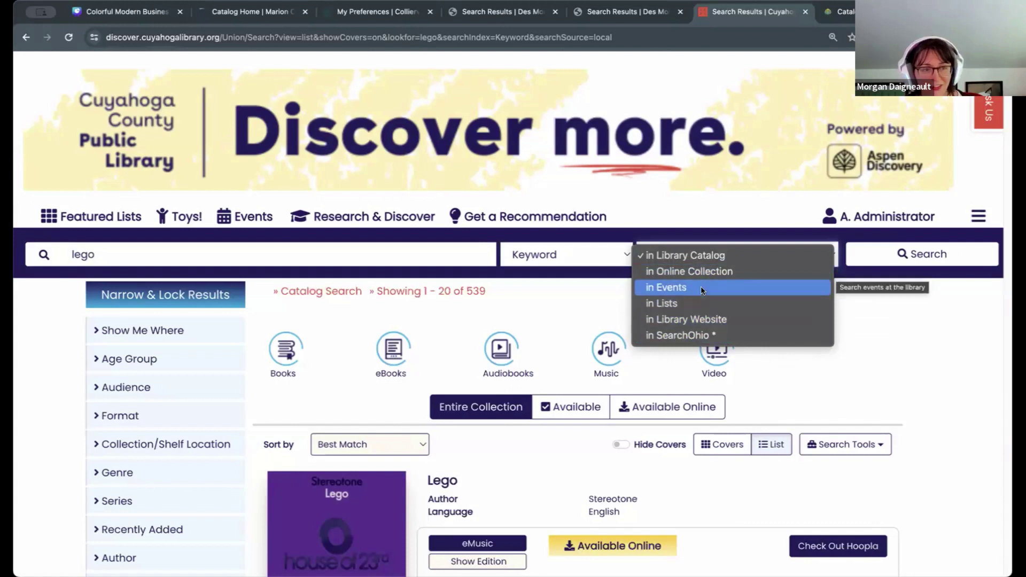
pyautogui.click(781, 257)
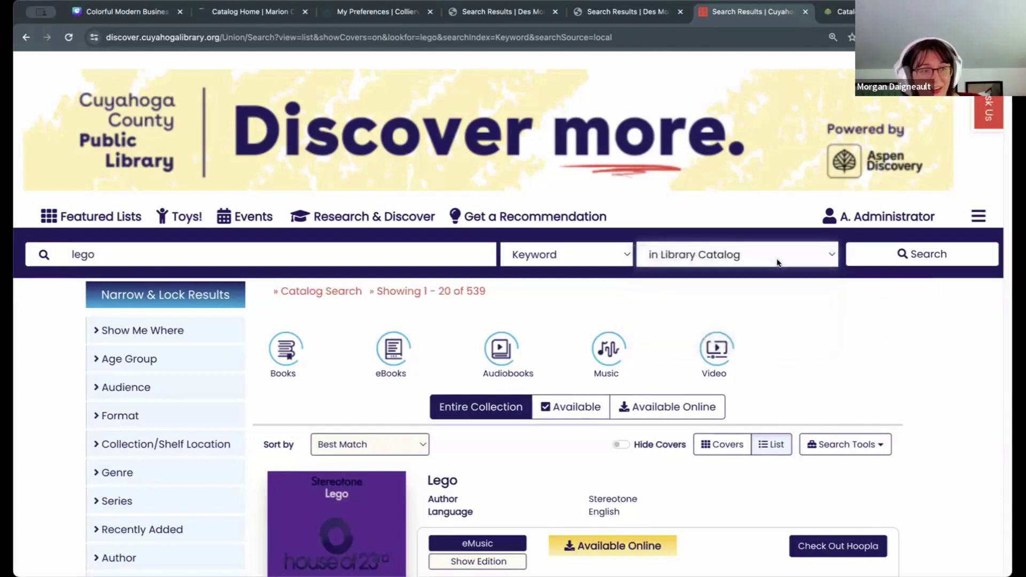
pyautogui.click(371, 262)
pyautogui.click(400, 261)
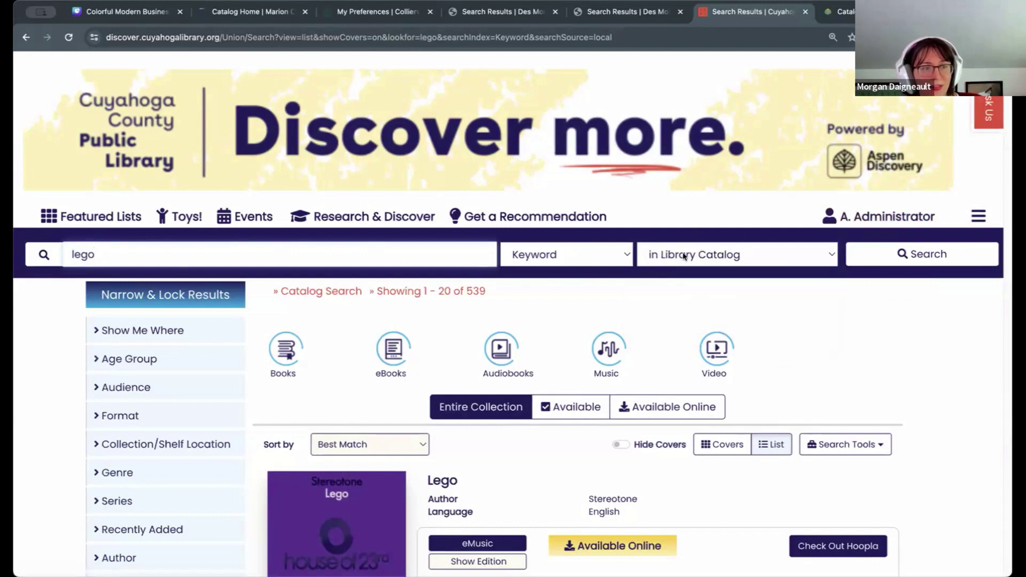
pyautogui.click(295, 276)
pyautogui.click(182, 254)
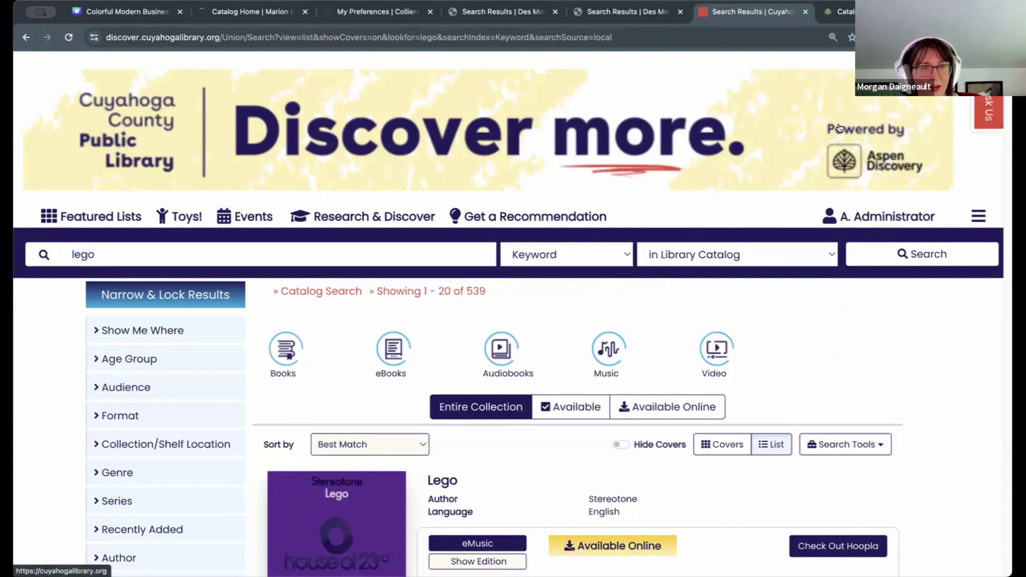
pyautogui.scroll(-3, 1008, 98)
pyautogui.scroll(-10, 1009, 99)
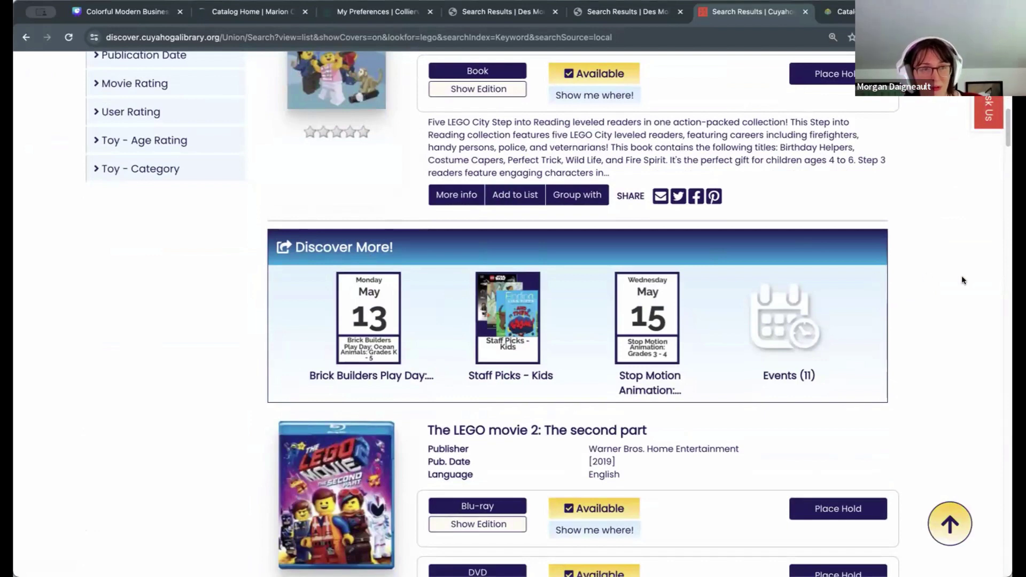
pyautogui.scroll(10, 810, 235)
pyautogui.scroll(2, 810, 236)
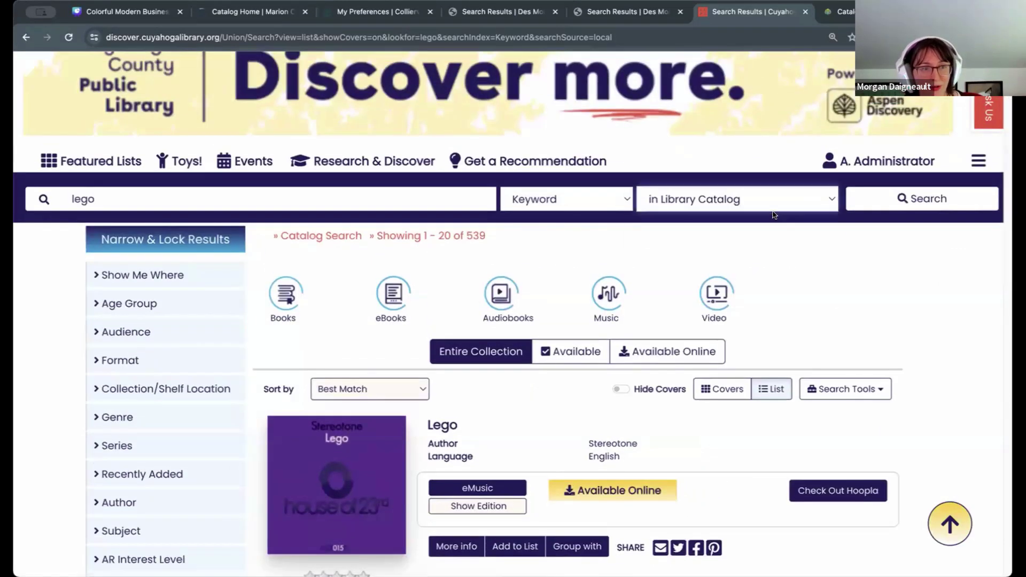
pyautogui.click(765, 199)
pyautogui.click(926, 293)
pyautogui.scroll(-12, 432, 297)
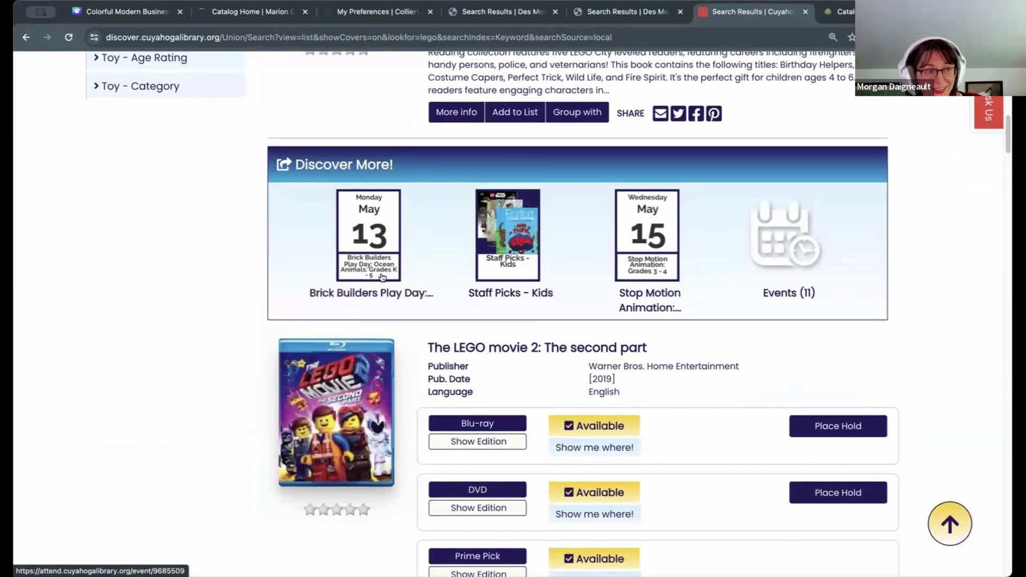
# Step: Open the Brick Builders Play Day: Ocean Animals event in a new tab, then return to the lego results
pyautogui.click(391, 297)
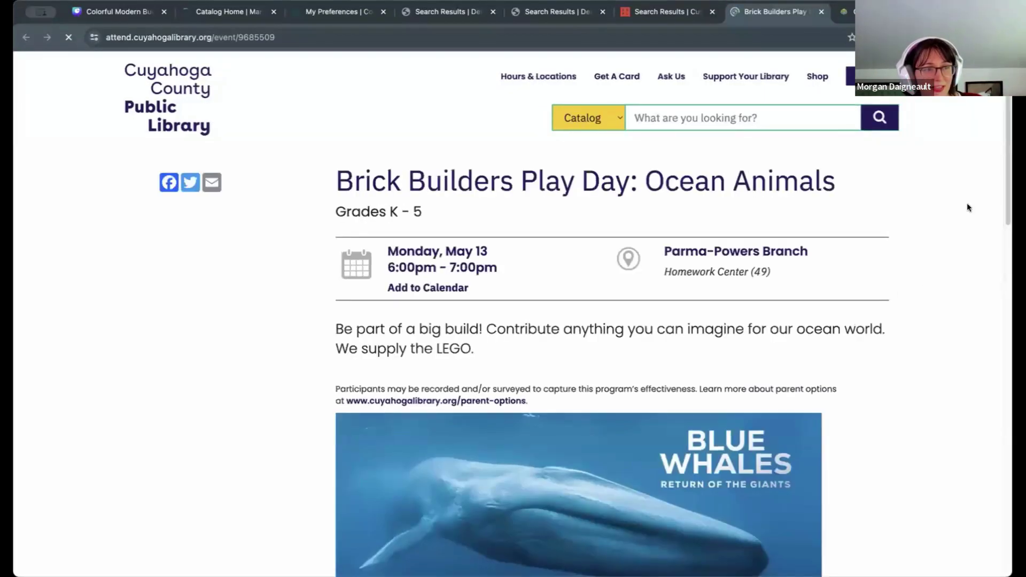
pyautogui.scroll(-2, 1005, 140)
pyautogui.scroll(-8, 1006, 141)
pyautogui.scroll(10, 994, 321)
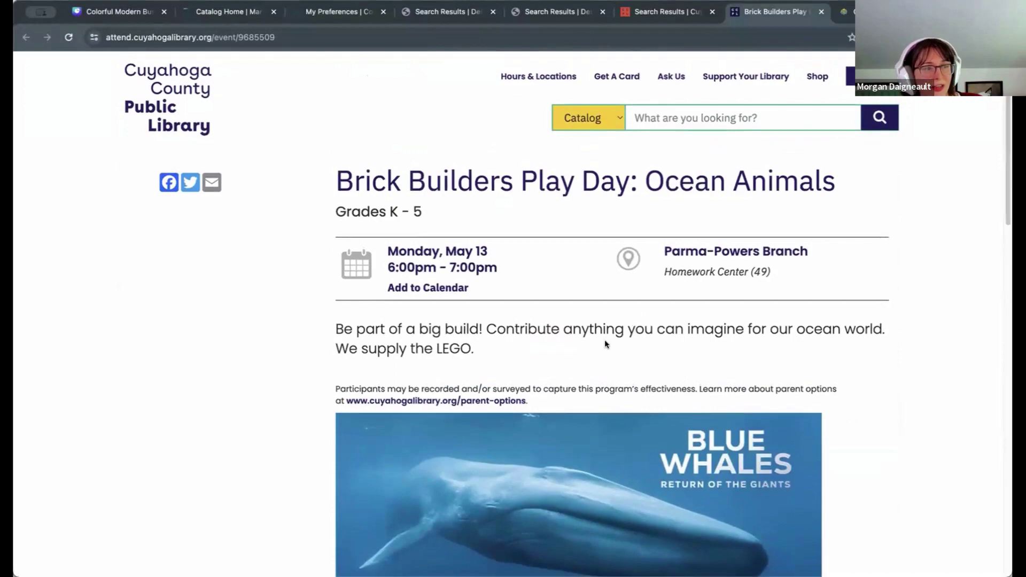
pyautogui.hotkey('ctrl', 'shift', 'Tab')
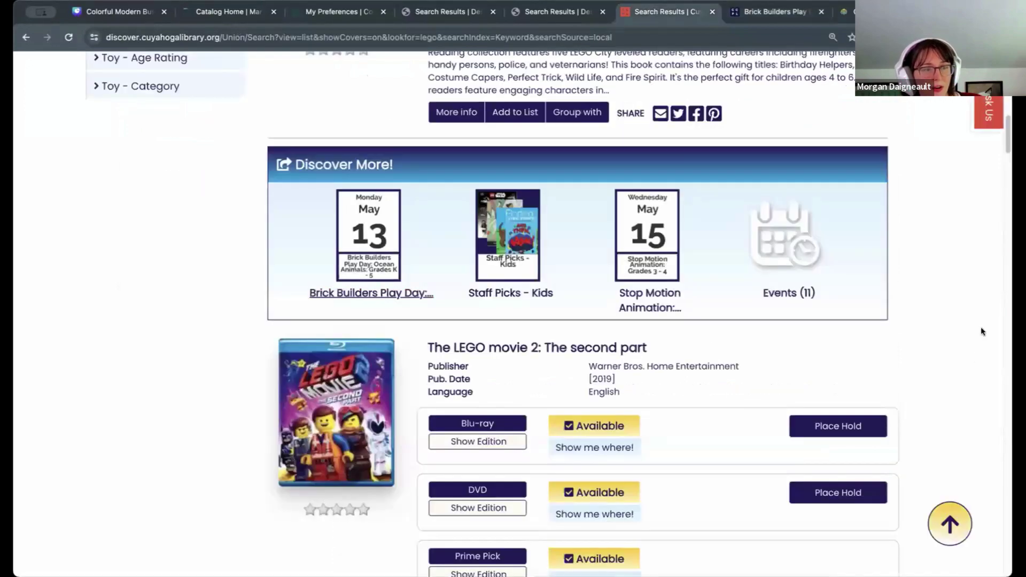
pyautogui.scroll(10, 980, 327)
pyautogui.scroll(5, 980, 334)
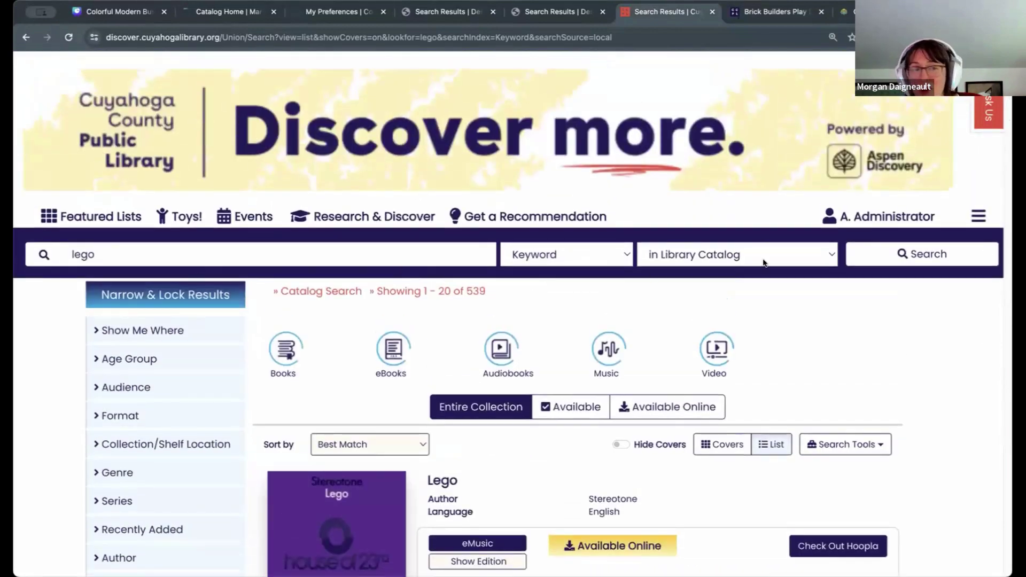
# Step: Change the lego search scope to in Events and rerun it
pyautogui.click(653, 258)
pyautogui.click(668, 286)
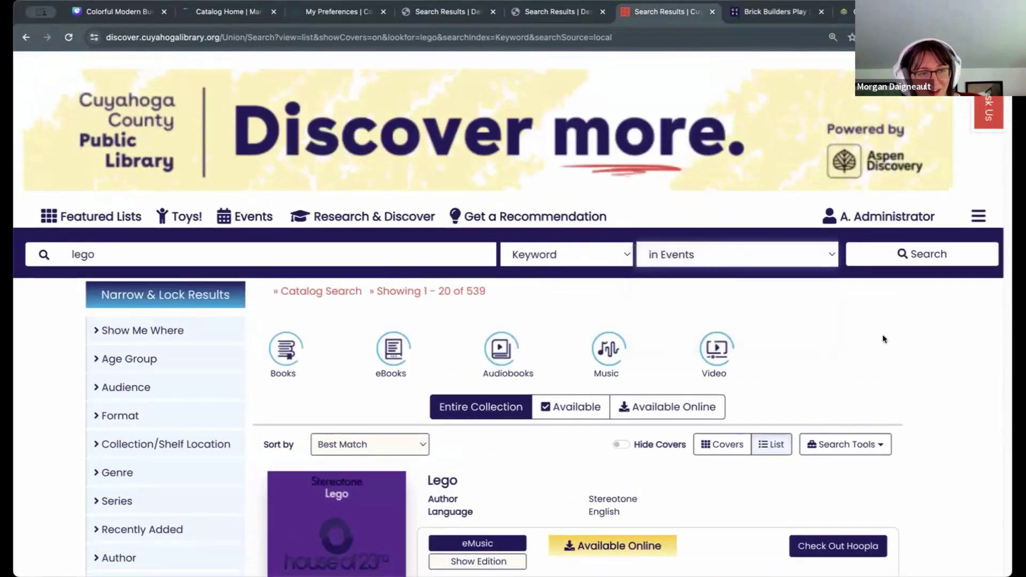
pyautogui.click(903, 256)
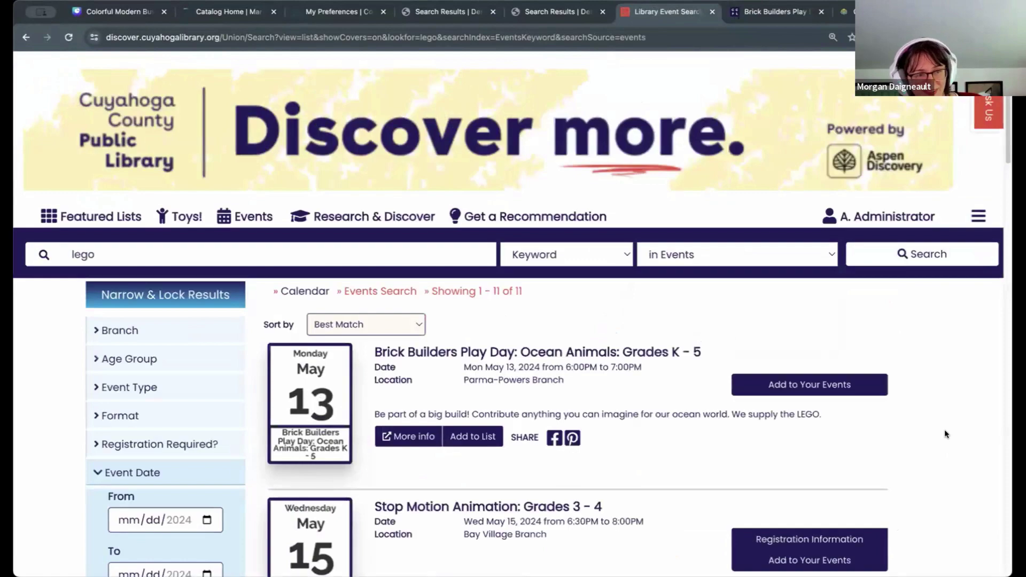
pyautogui.scroll(-4, 945, 434)
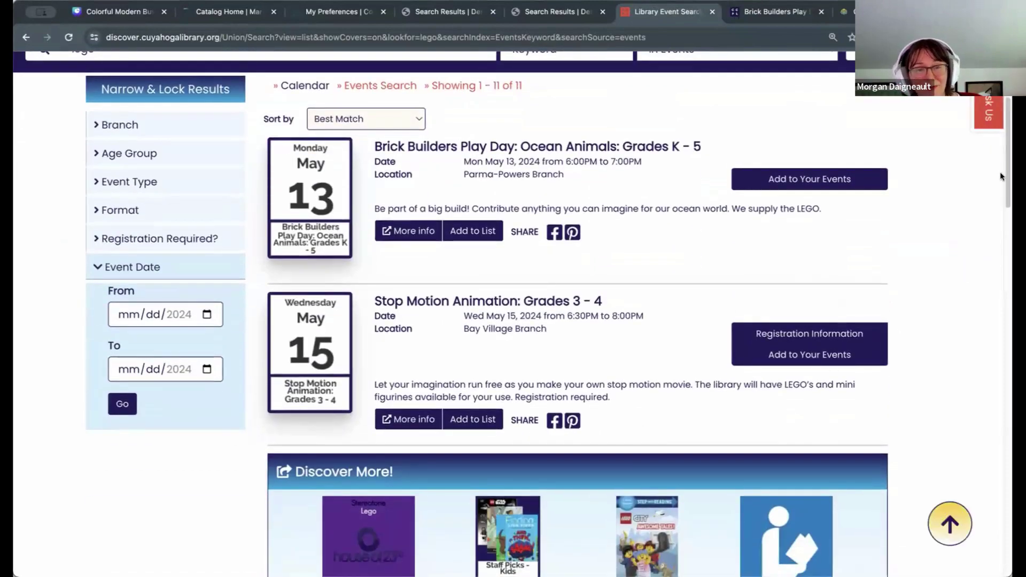
pyautogui.scroll(2, 1009, 171)
# Step: Browse the Branch, Event Type and Age Group facets, then add Brick Builders Play Day to My Events
pyautogui.click(160, 185)
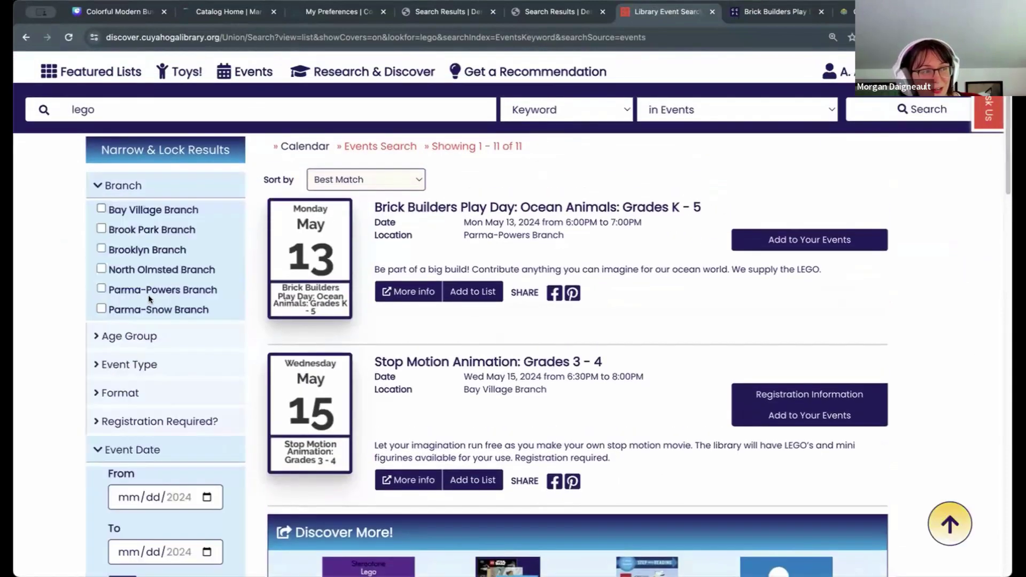
pyautogui.click(155, 369)
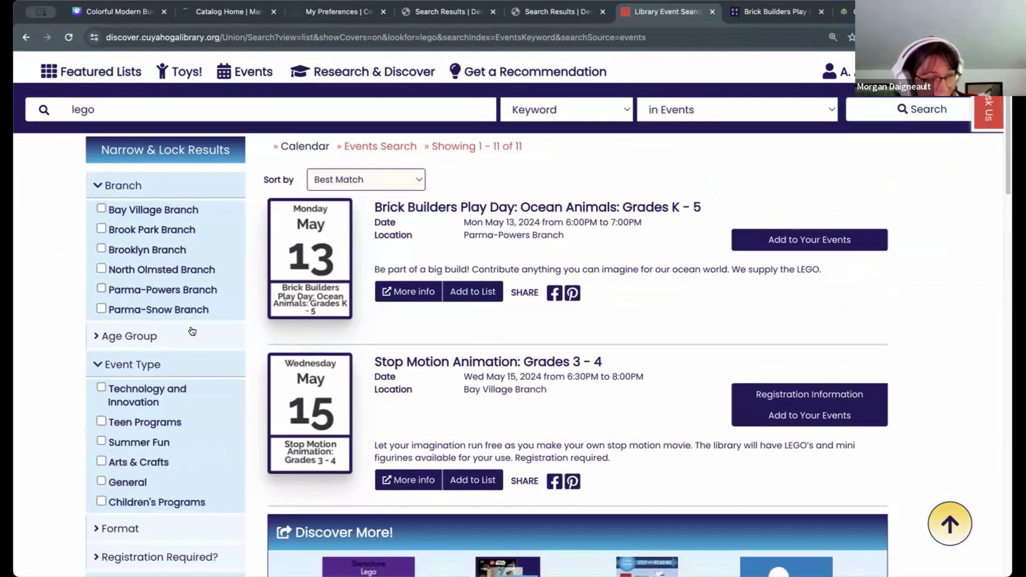
pyautogui.click(170, 336)
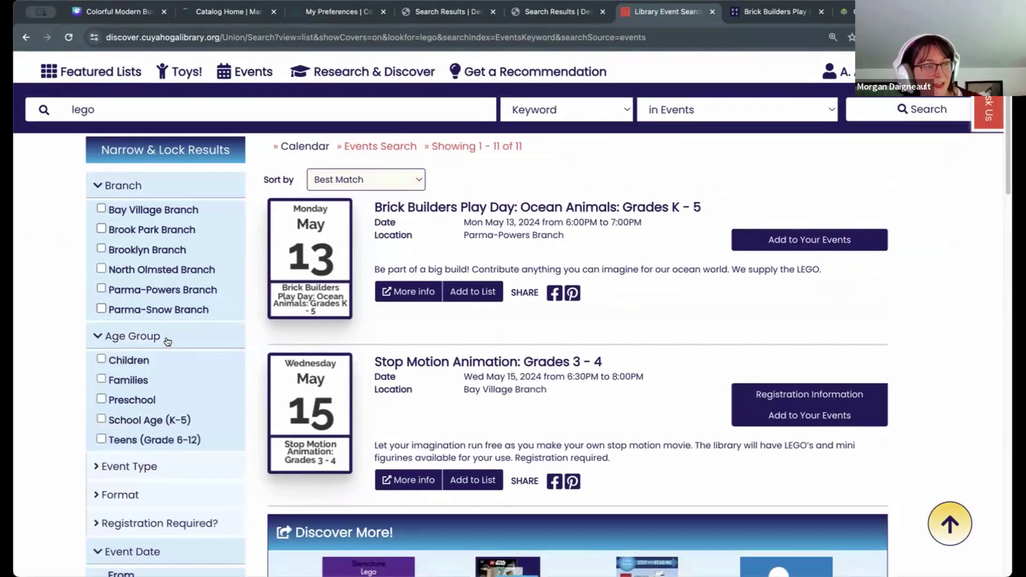
pyautogui.click(170, 335)
pyautogui.click(166, 185)
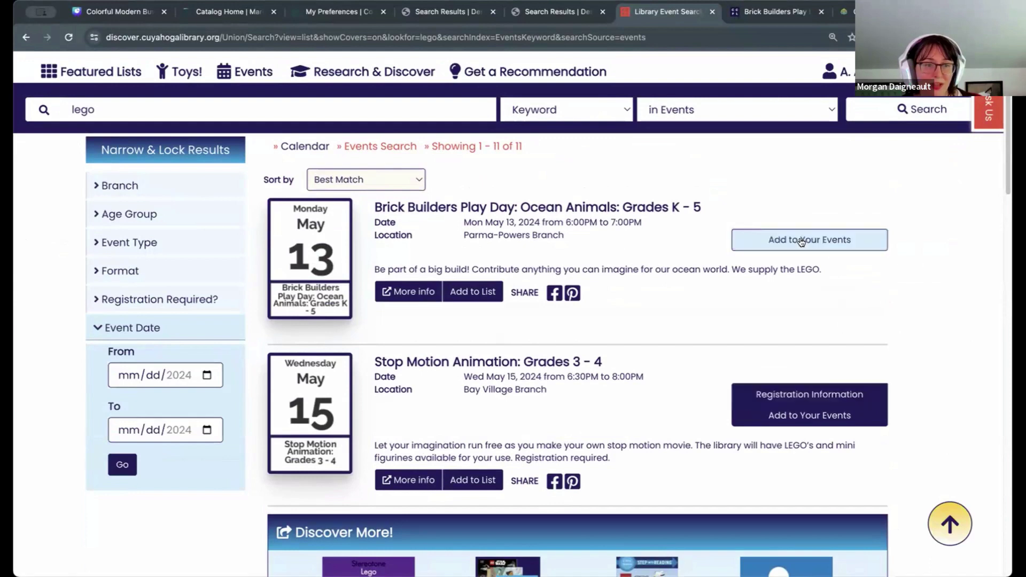
pyautogui.scroll(-2, 915, 327)
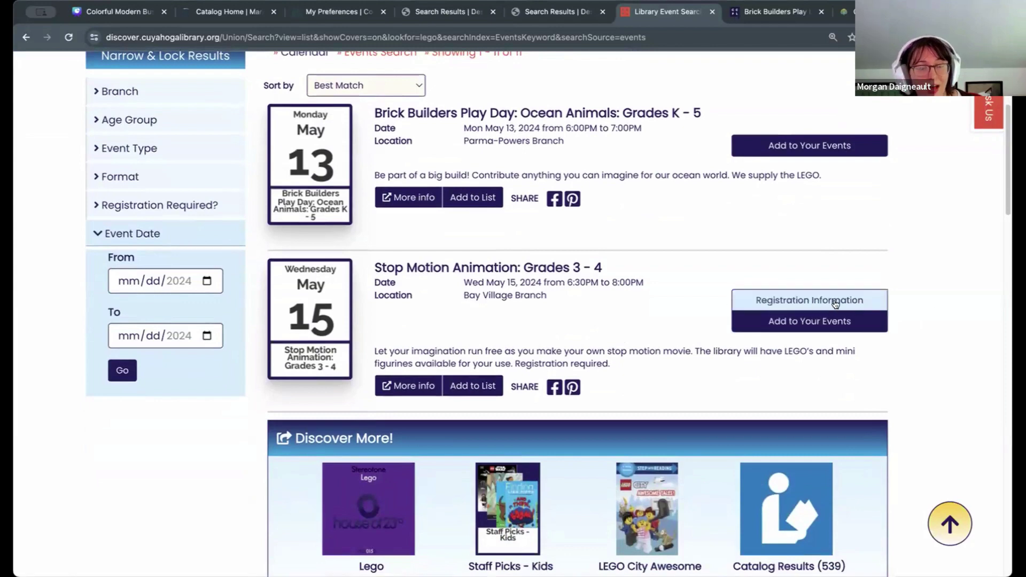
pyautogui.scroll(1, 836, 303)
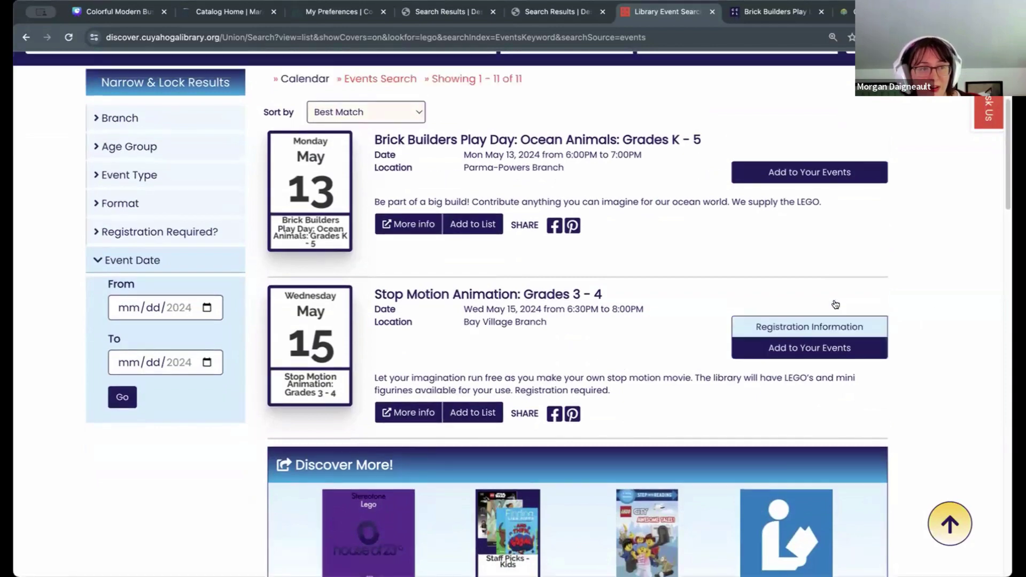
pyautogui.click(843, 211)
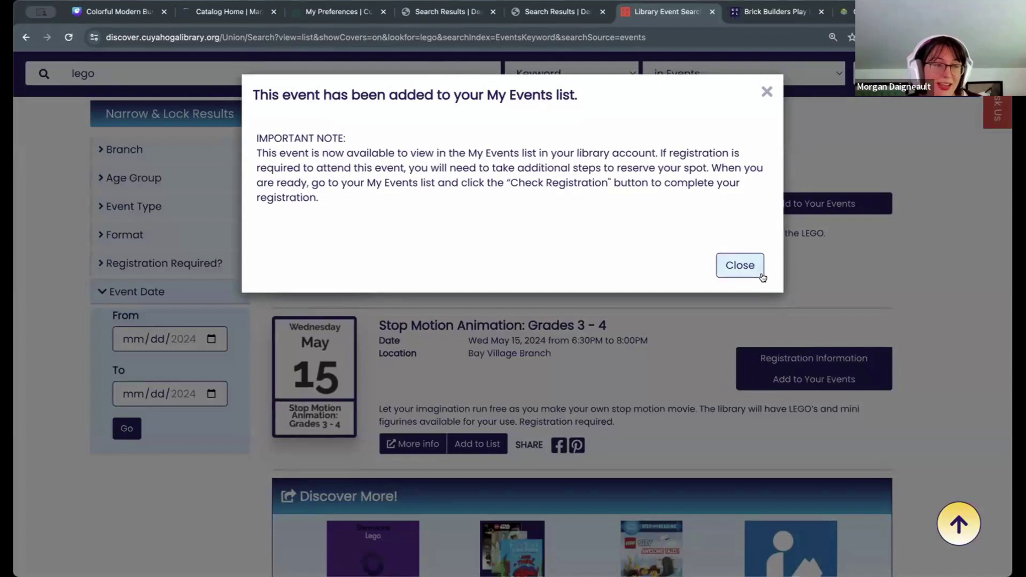
# Step: Dismiss the event-added confirmation and return to the 11 lego event results
pyautogui.click(740, 265)
pyautogui.scroll(3, 973, 406)
pyautogui.scroll(-1, 971, 405)
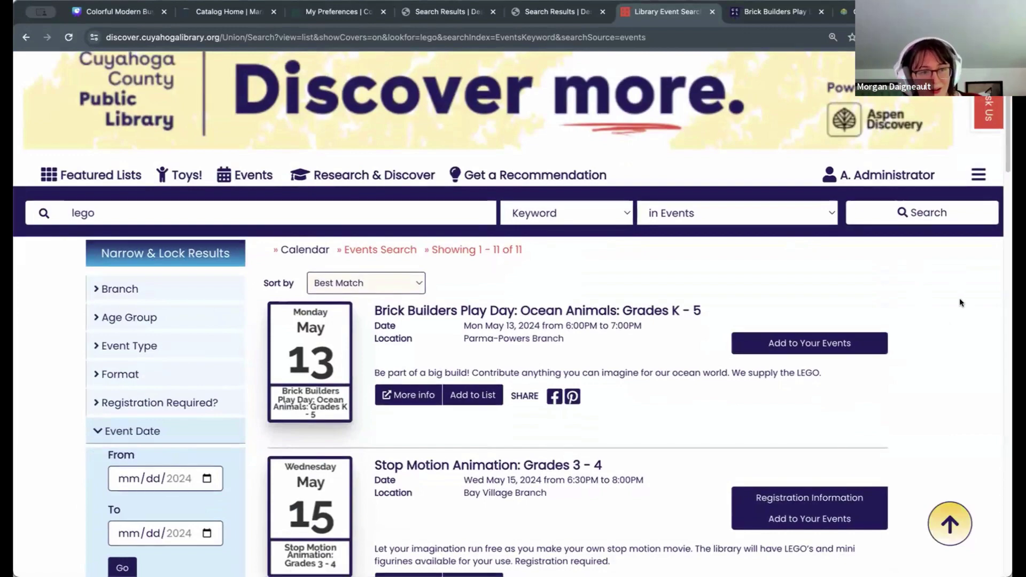
pyautogui.scroll(-3, 891, 381)
pyautogui.scroll(-4, 891, 379)
pyautogui.scroll(8, 891, 379)
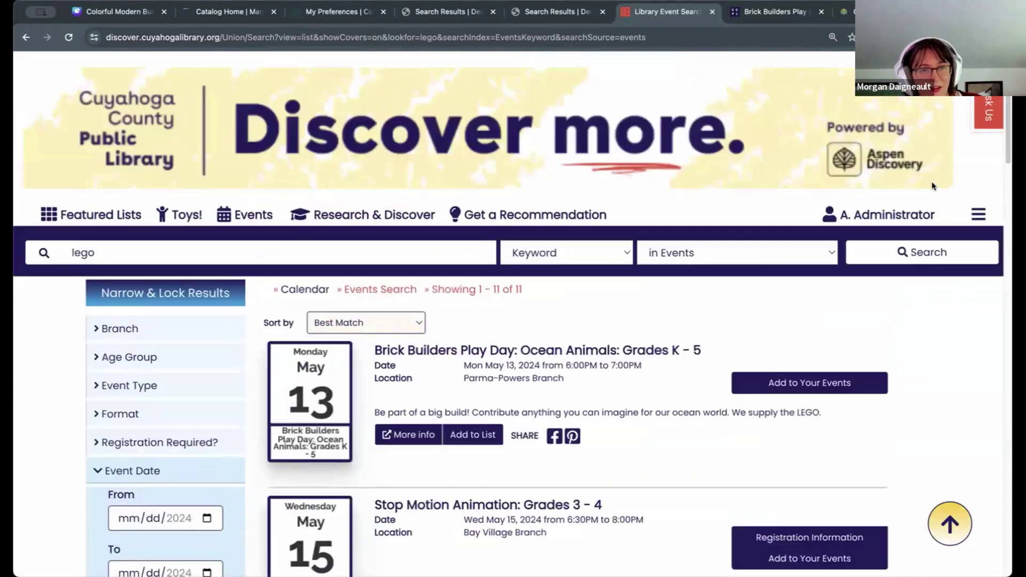
# Step: Check the My Events page with the list kept on upcoming events
pyautogui.click(904, 216)
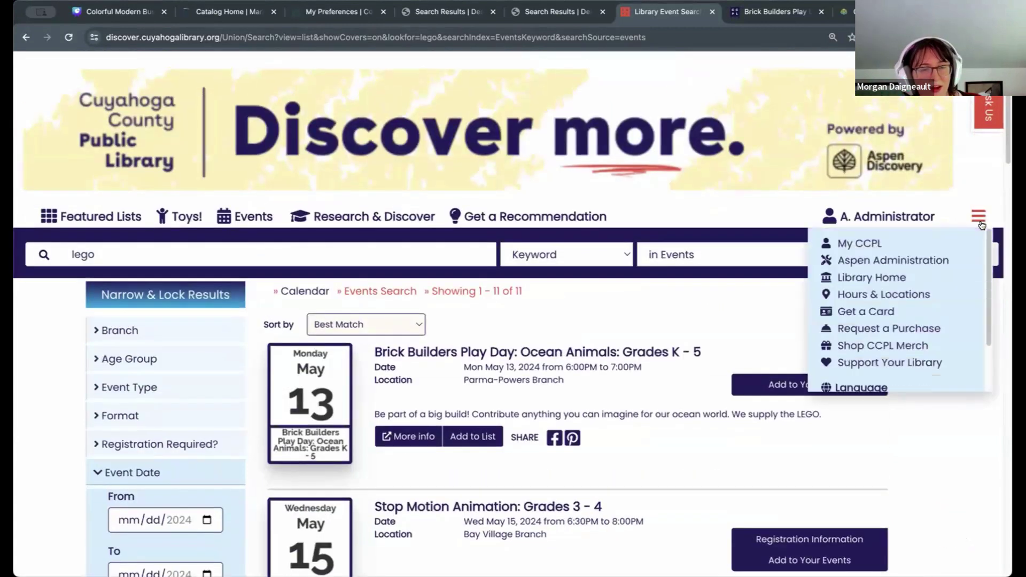
pyautogui.click(859, 243)
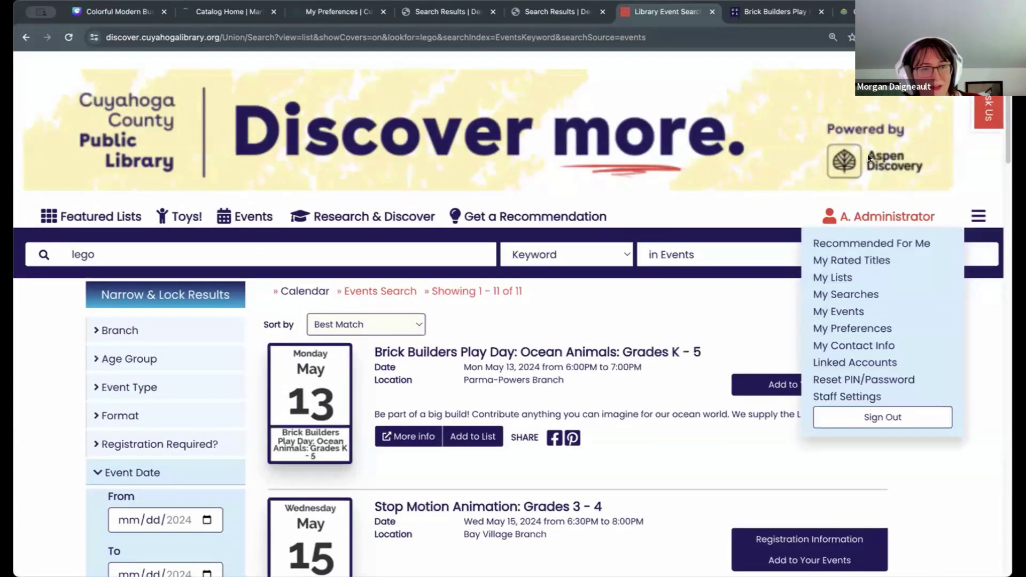
pyautogui.click(834, 313)
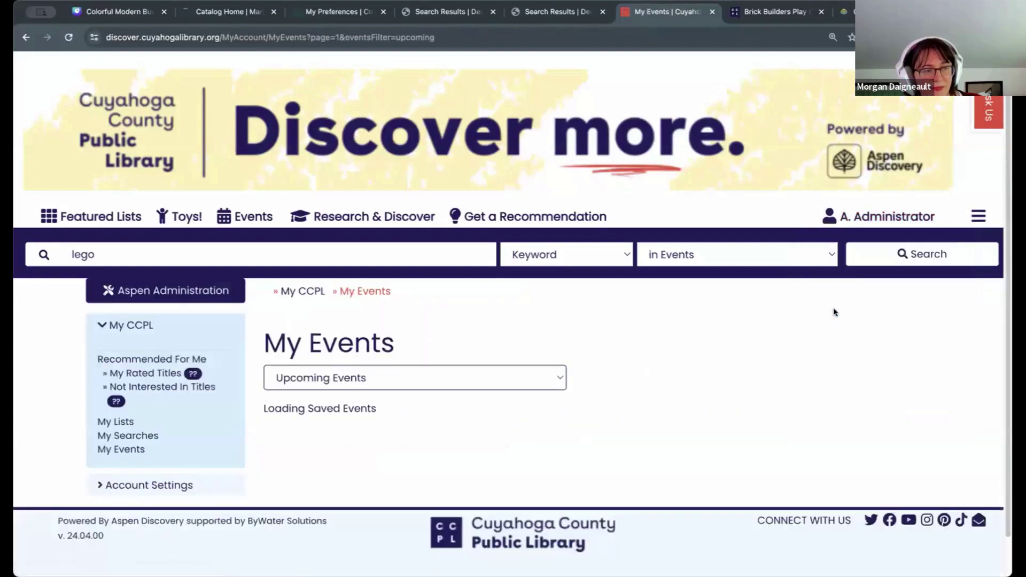
pyautogui.scroll(-1, 828, 297)
pyautogui.scroll(-1, 828, 297)
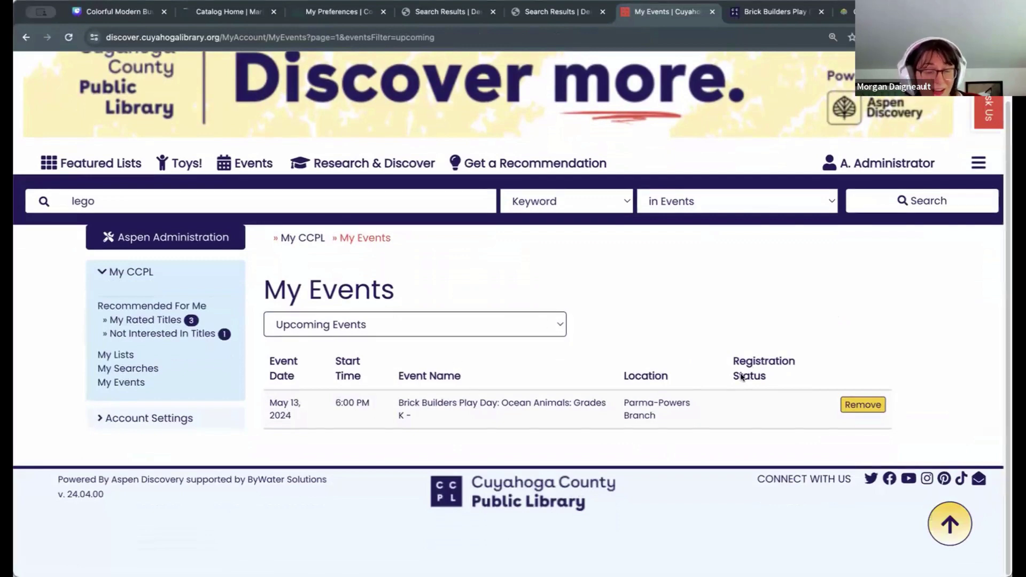
pyautogui.moveTo(739, 358); pyautogui.dragTo(795, 377)
pyautogui.click(732, 435)
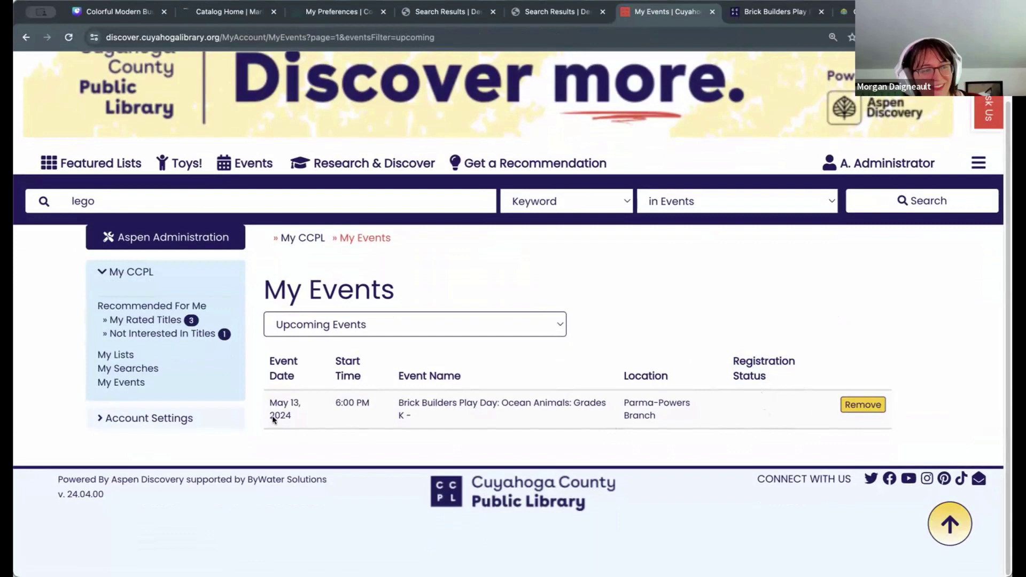
pyautogui.click(362, 331)
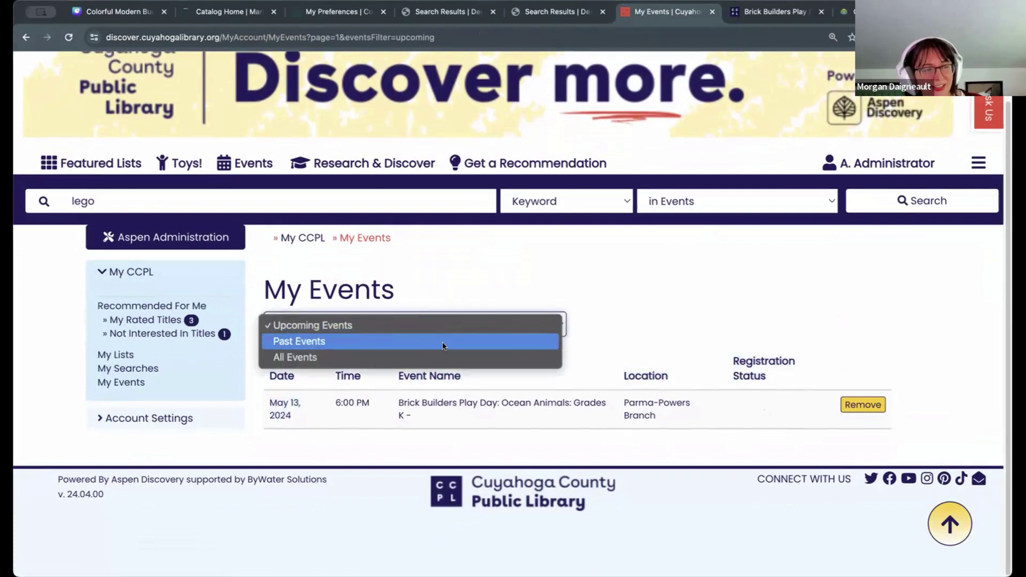
pyautogui.click(806, 303)
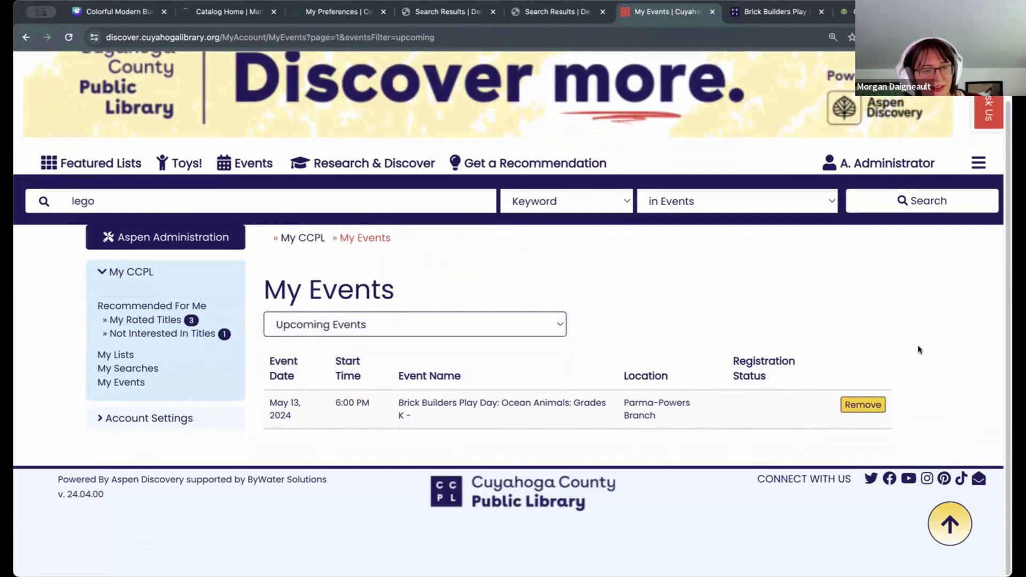
# Step: Select the lego search term and rerun the search
pyautogui.scroll(1, 918, 345)
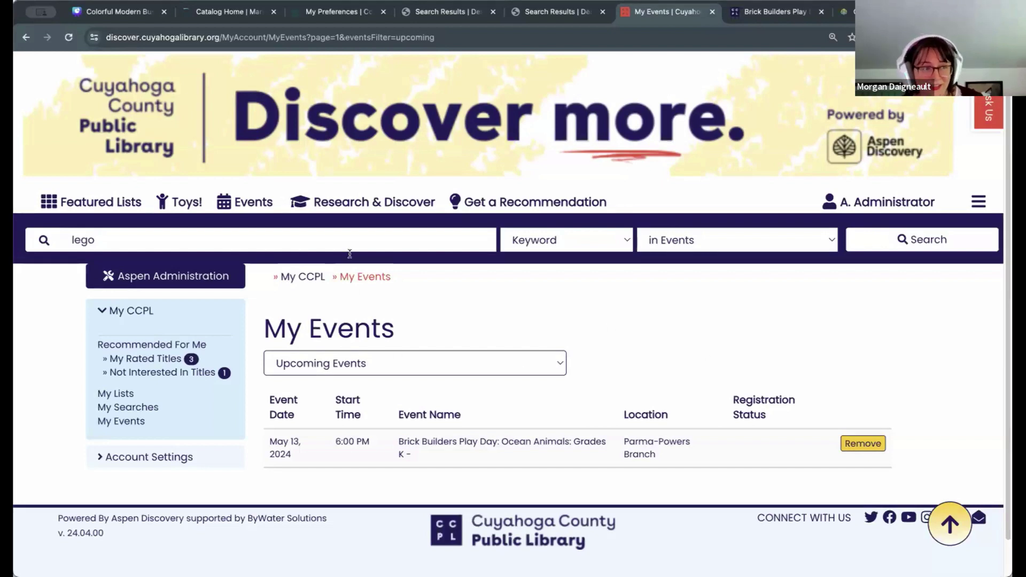
pyautogui.click(379, 241)
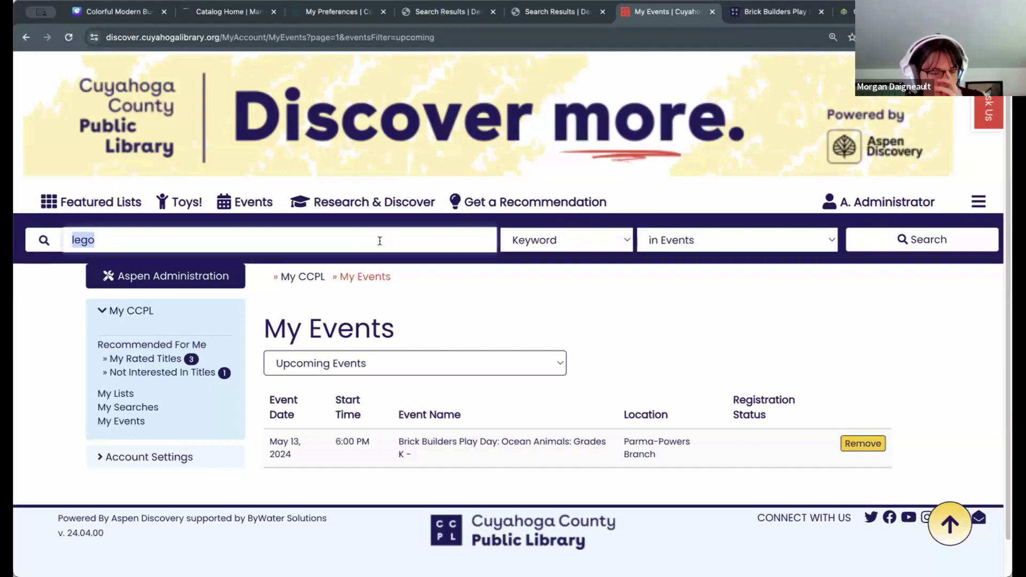
pyautogui.click(991, 246)
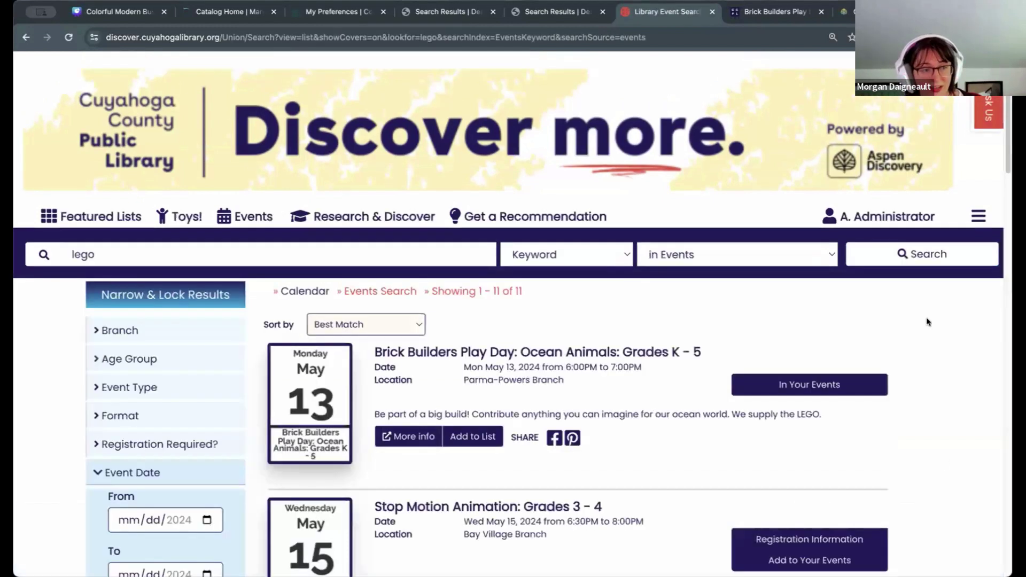
pyautogui.click(697, 254)
# Step: Rerun the lego search scoped to the Library Catalog
pyautogui.click(784, 223)
pyautogui.click(941, 254)
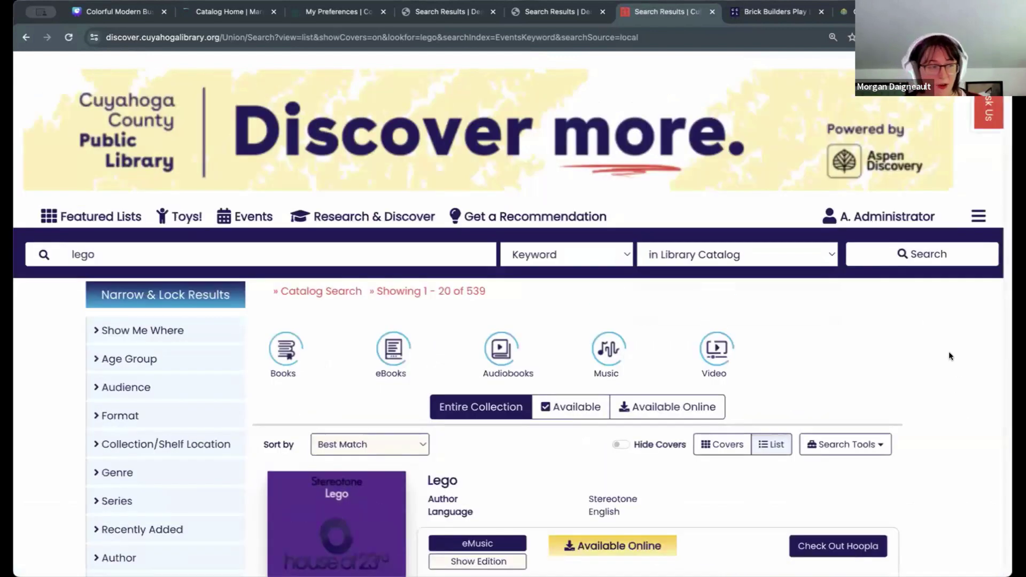
pyautogui.scroll(-2, 949, 355)
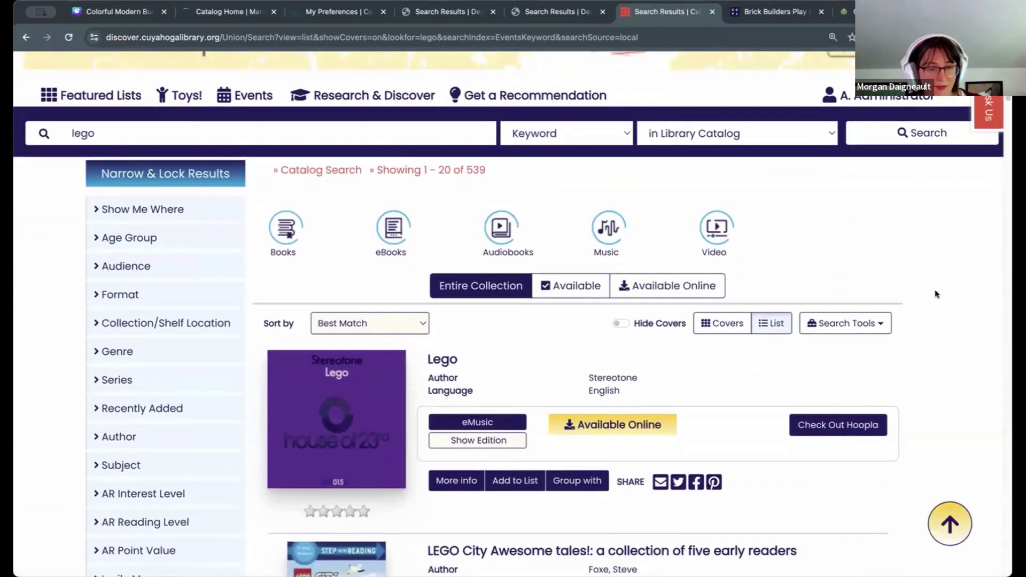
pyautogui.scroll(-1, 944, 361)
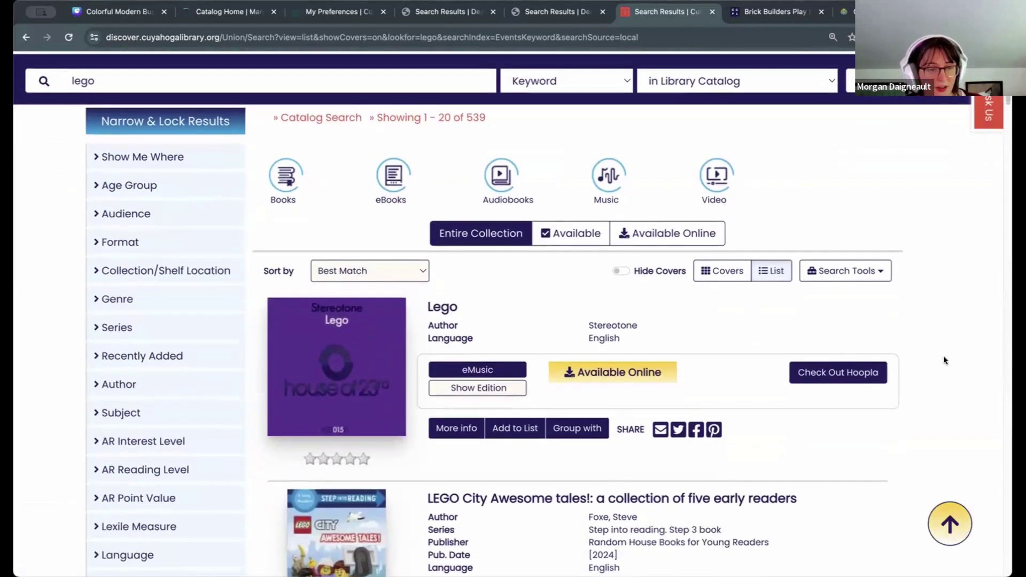
pyautogui.scroll(-1, 945, 337)
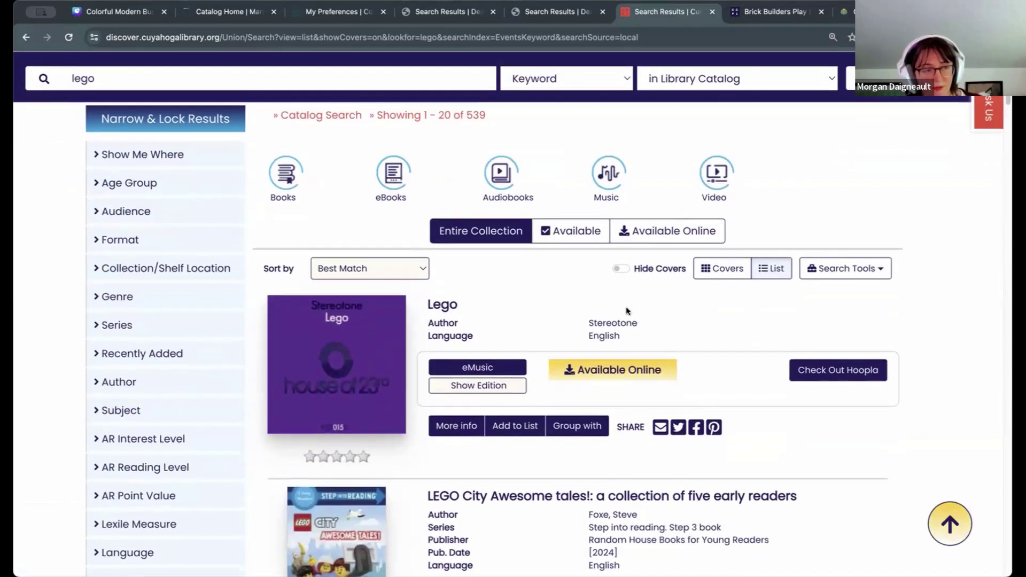
# Step: Filter the lego results to the Juvenile age group and Books format (224 results)
pyautogui.click(145, 183)
pyautogui.click(136, 210)
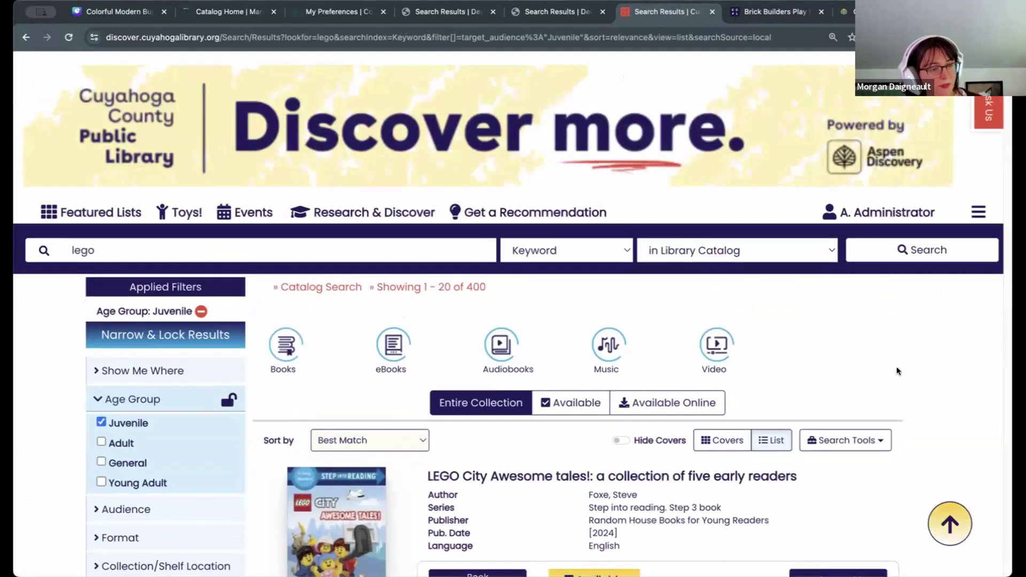
pyautogui.scroll(-3, 896, 367)
pyautogui.scroll(-3, 887, 364)
pyautogui.scroll(5, 881, 361)
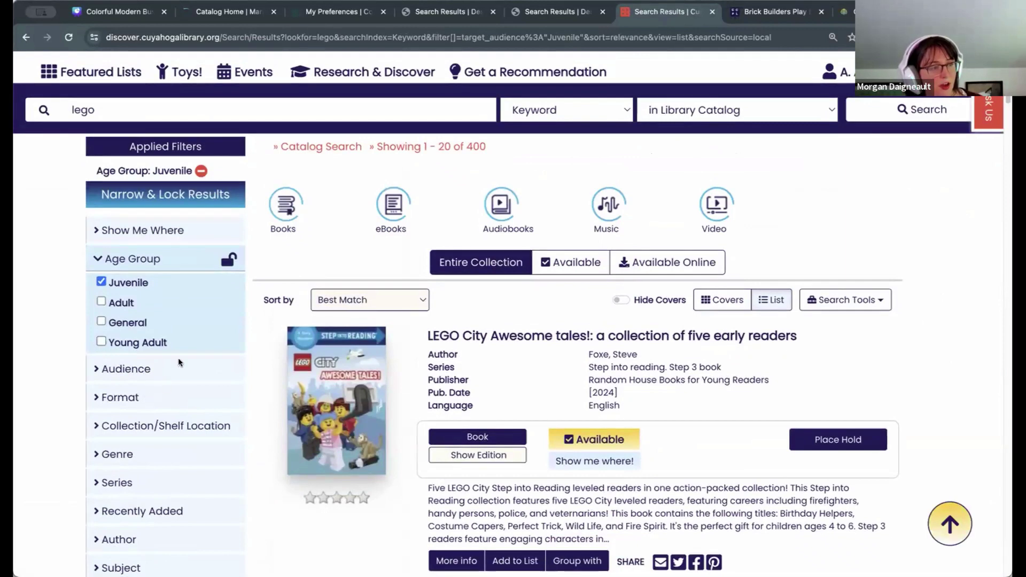
pyautogui.click(274, 223)
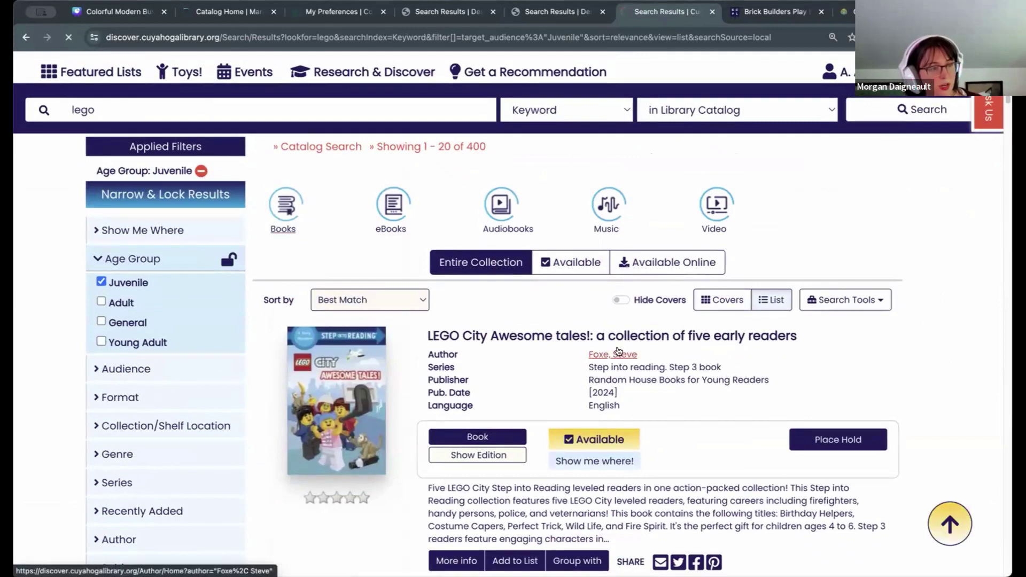
pyautogui.scroll(-2, 609, 345)
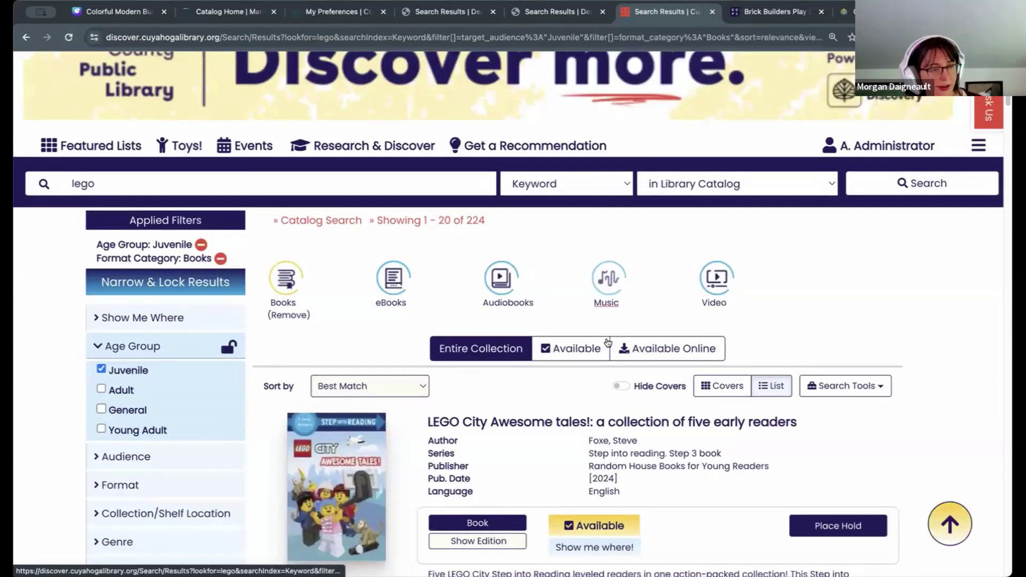
pyautogui.scroll(-5, 608, 345)
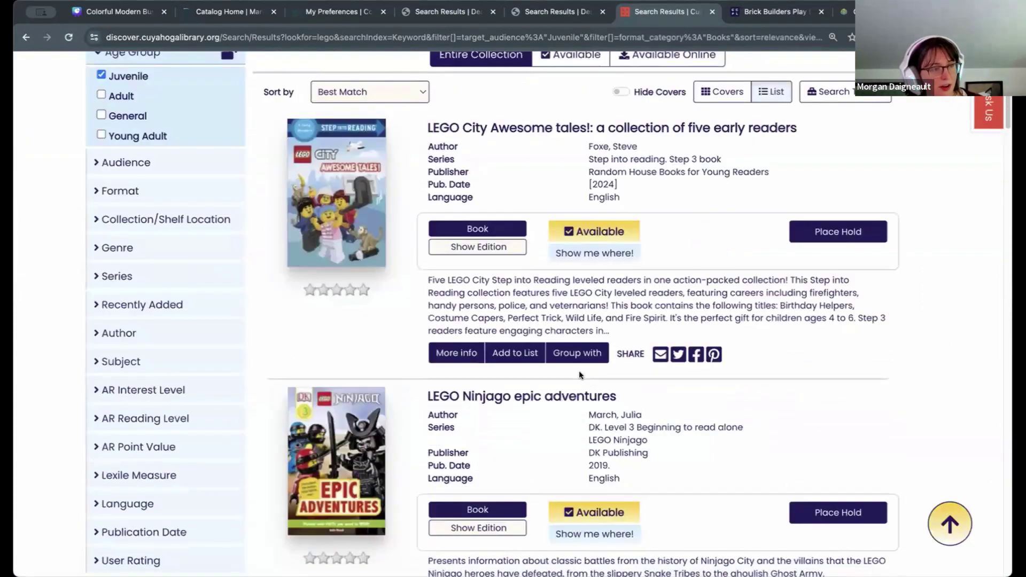
pyautogui.scroll(5, 579, 370)
pyautogui.click(377, 350)
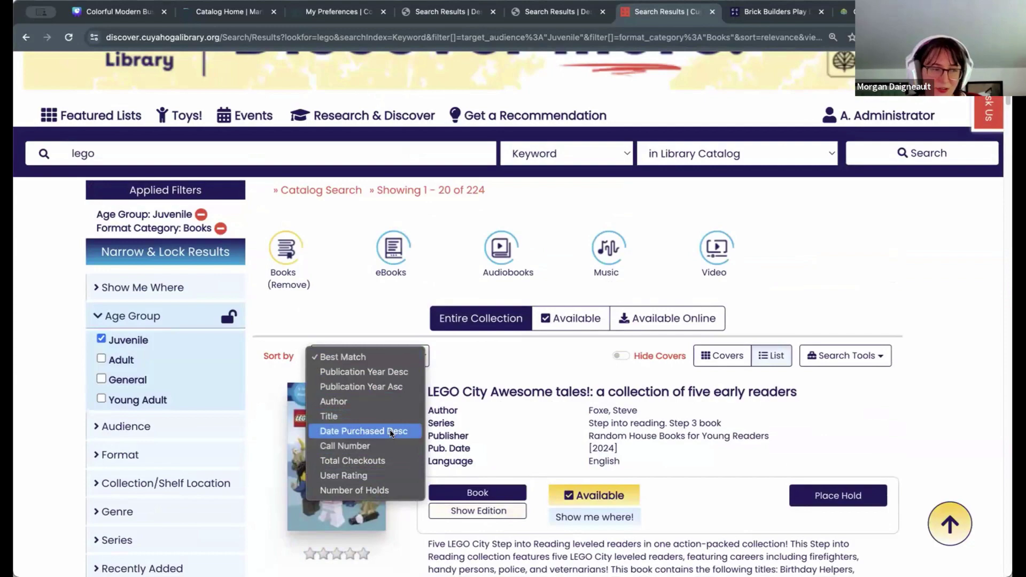
# Step: Sort the juvenile lego book results by Date Purchased Desc
pyautogui.click(392, 432)
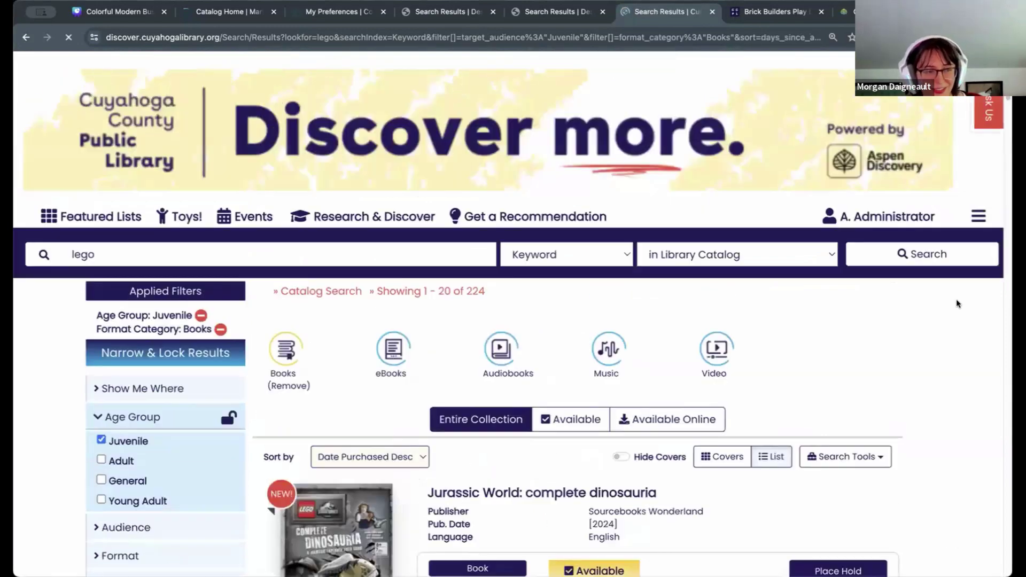
pyautogui.scroll(-5, 957, 301)
pyautogui.scroll(-3, 957, 304)
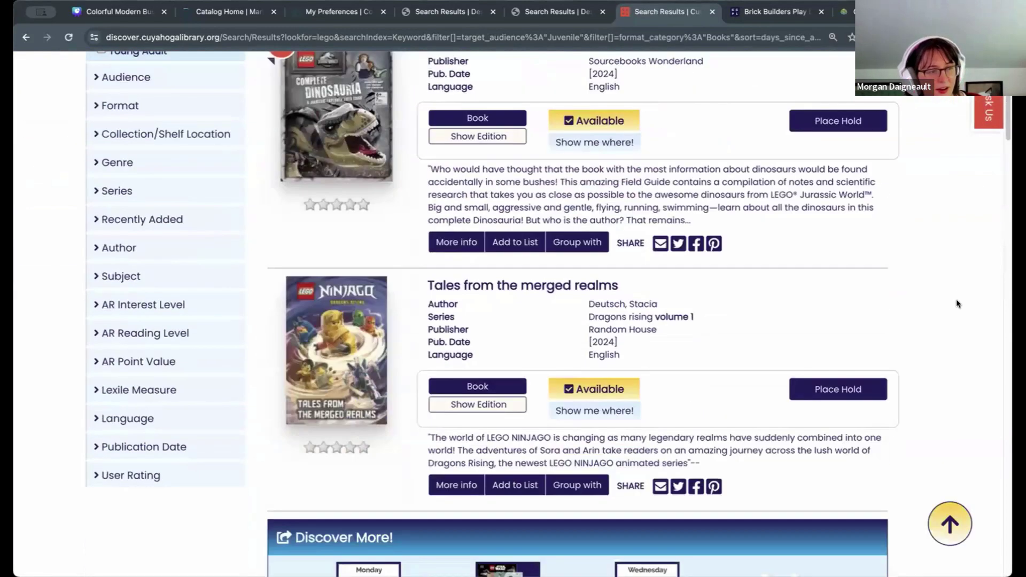
pyautogui.scroll(6, 958, 304)
pyautogui.scroll(2, 957, 299)
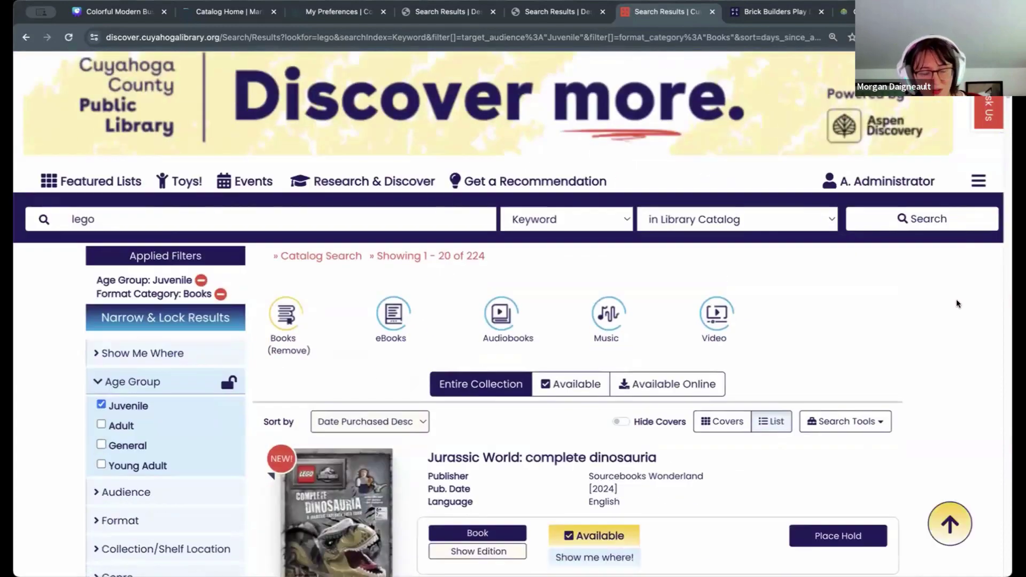
pyautogui.scroll(-1, 956, 284)
# Step: Save the current search under the name 'New Lego Books'
pyautogui.click(881, 378)
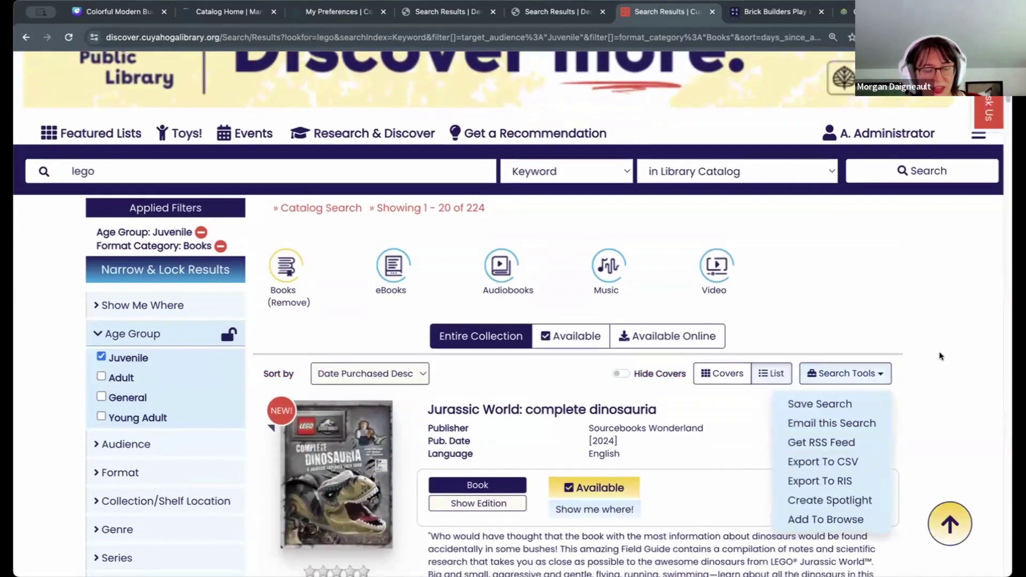
pyautogui.scroll(-2, 909, 271)
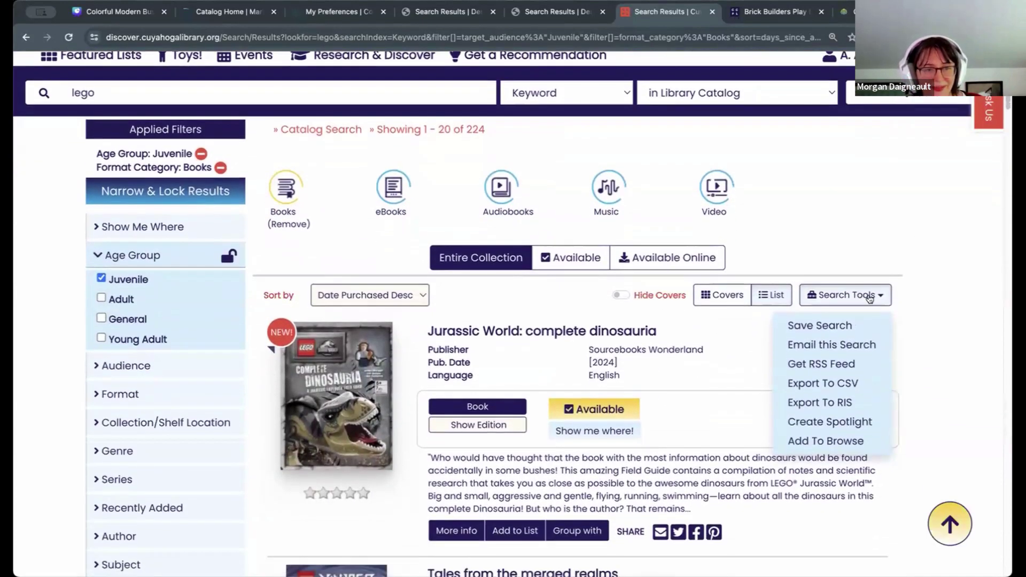
pyautogui.click(820, 325)
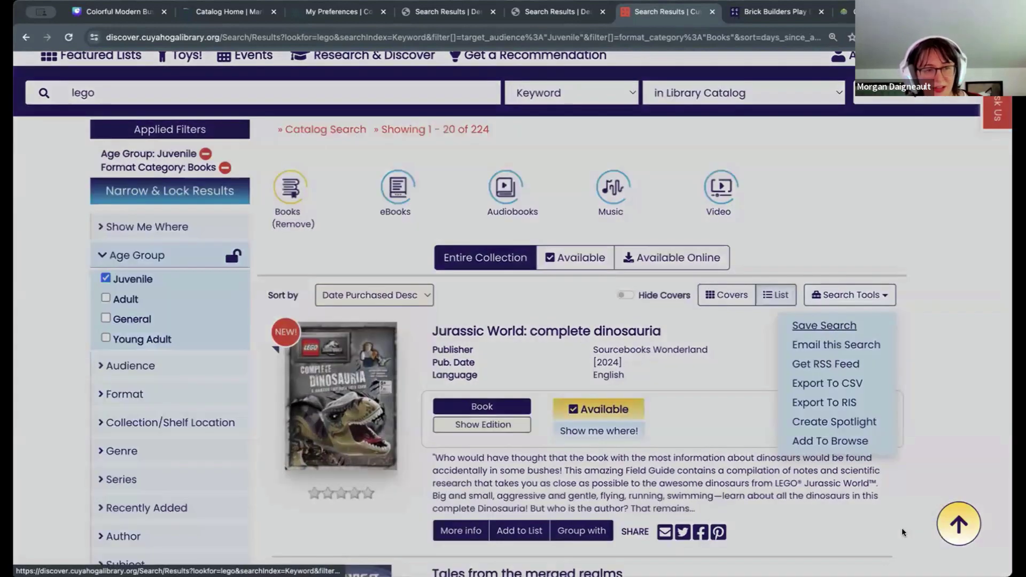
pyautogui.write('New Lego Bo')
pyautogui.write('ok')
pyautogui.write('ooks')
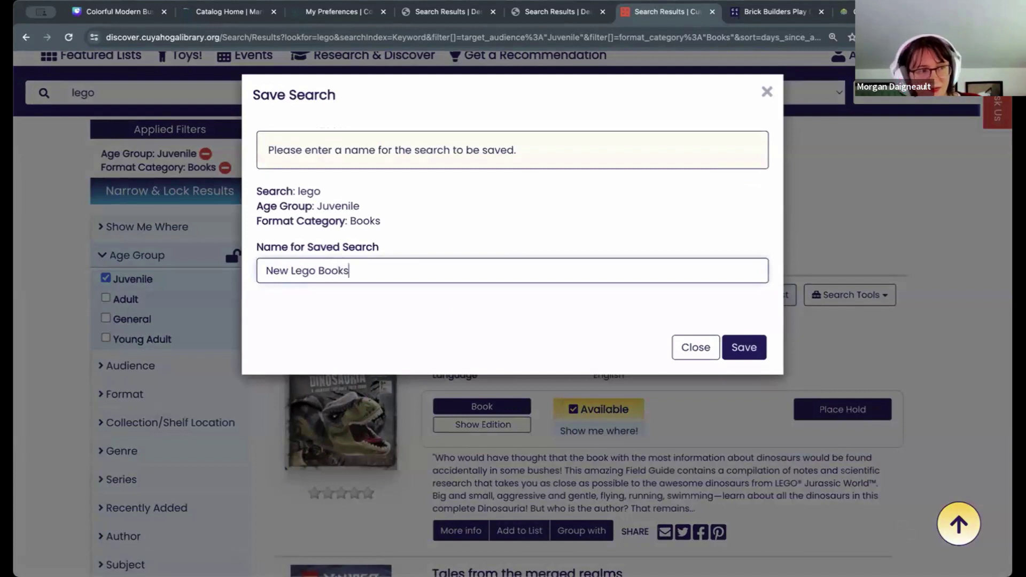
pyautogui.click(744, 347)
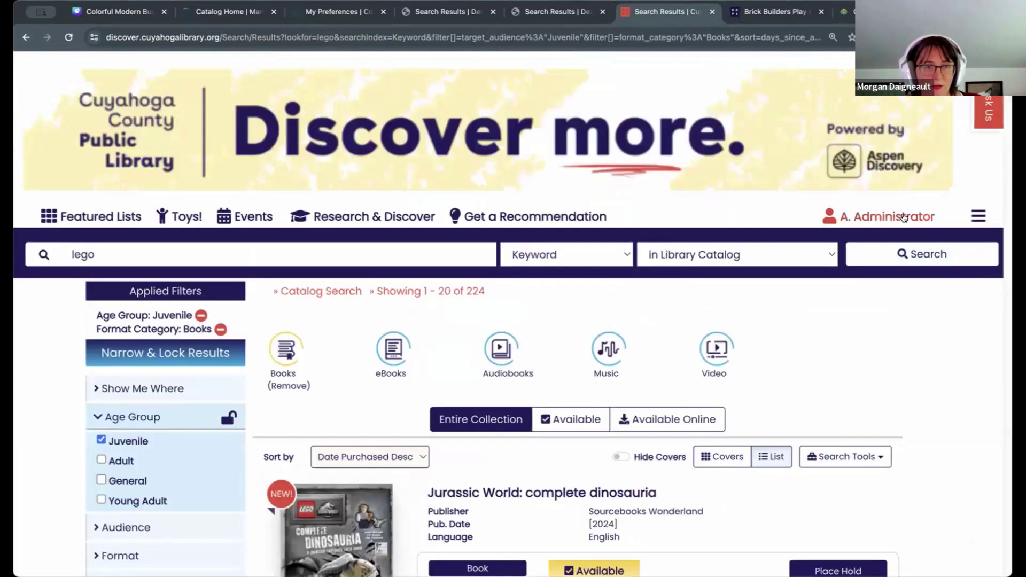
pyautogui.click(903, 216)
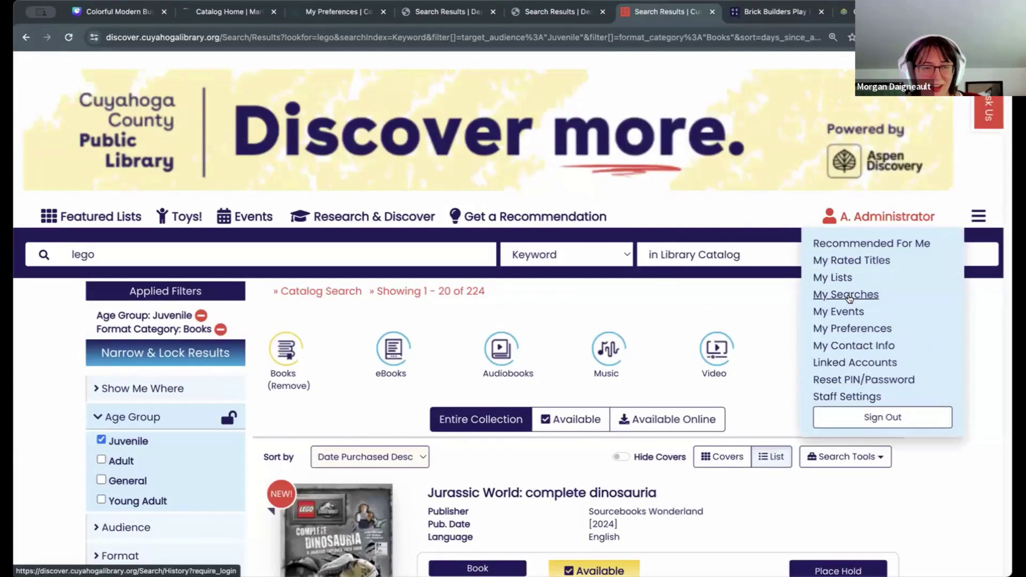
# Step: Review the Saved Searches table in My Searches and rerun the New Lego Books search
pyautogui.click(850, 296)
pyautogui.scroll(-3, 842, 465)
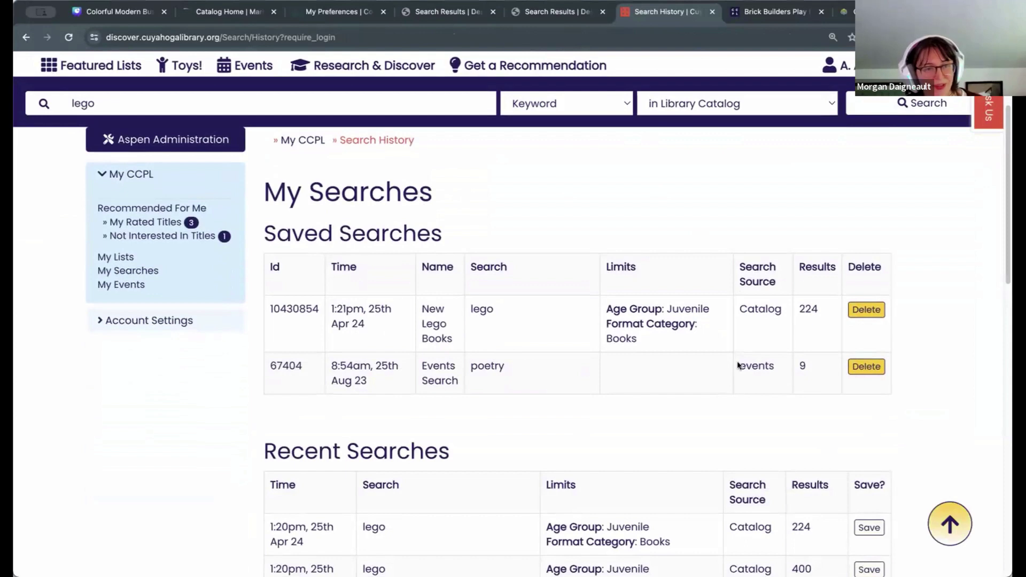
pyautogui.moveTo(1008, 161); pyautogui.dragTo(993, 217)
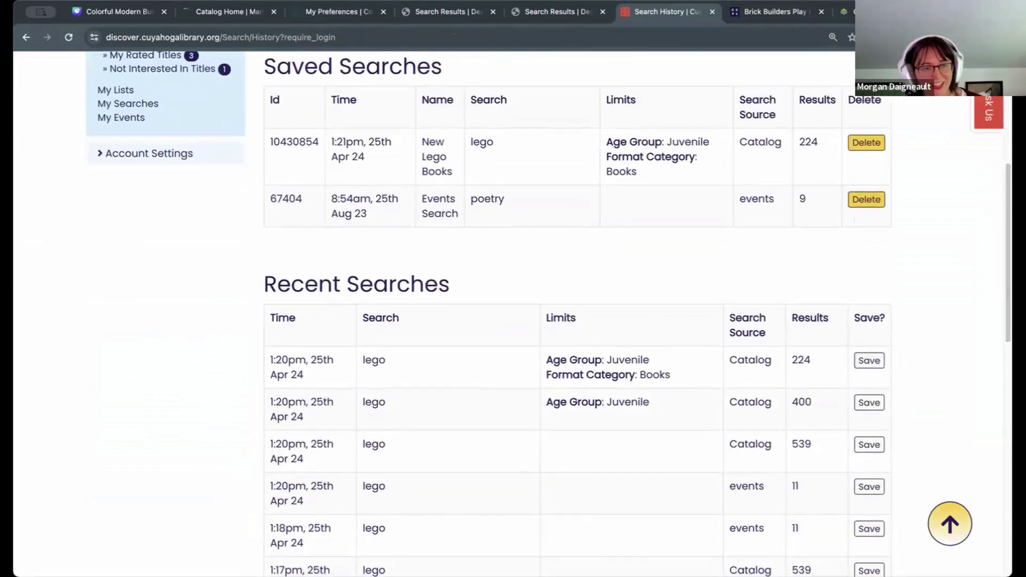
pyautogui.moveTo(1005, 268); pyautogui.dragTo(992, 332)
pyautogui.scroll(6, 909, 253)
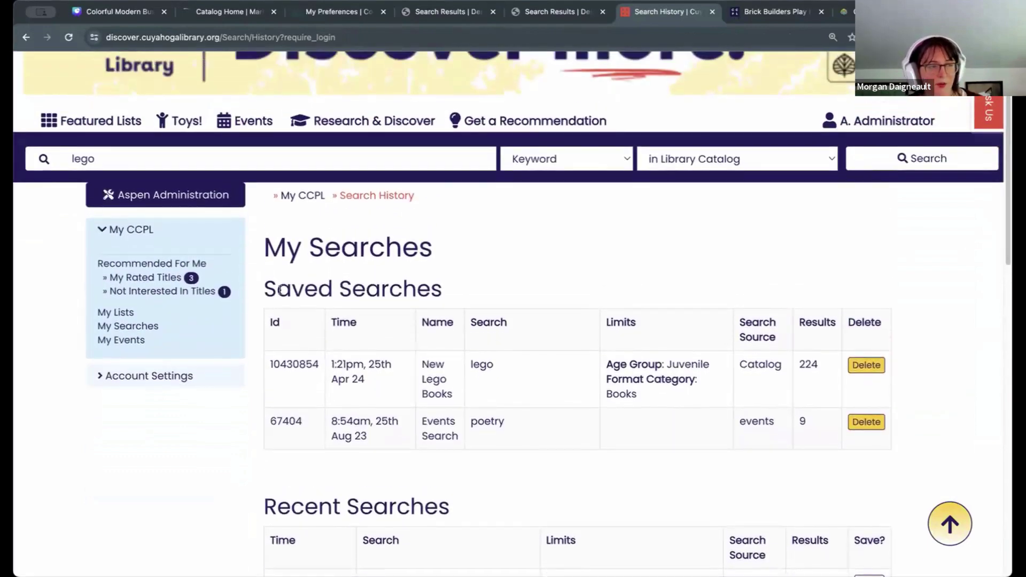
pyautogui.moveTo(265, 282); pyautogui.dragTo(515, 277)
pyautogui.click(514, 277)
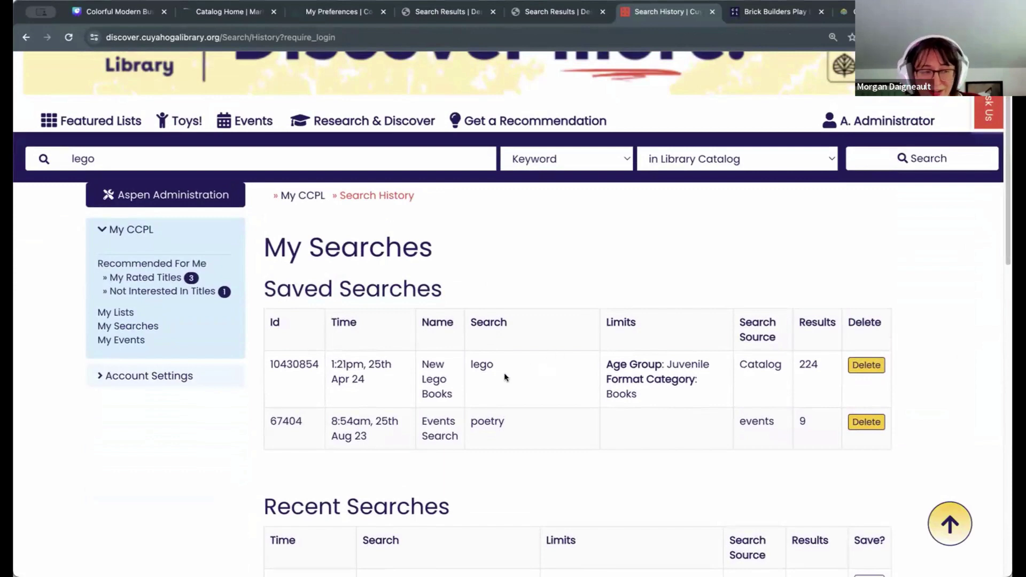
pyautogui.click(485, 369)
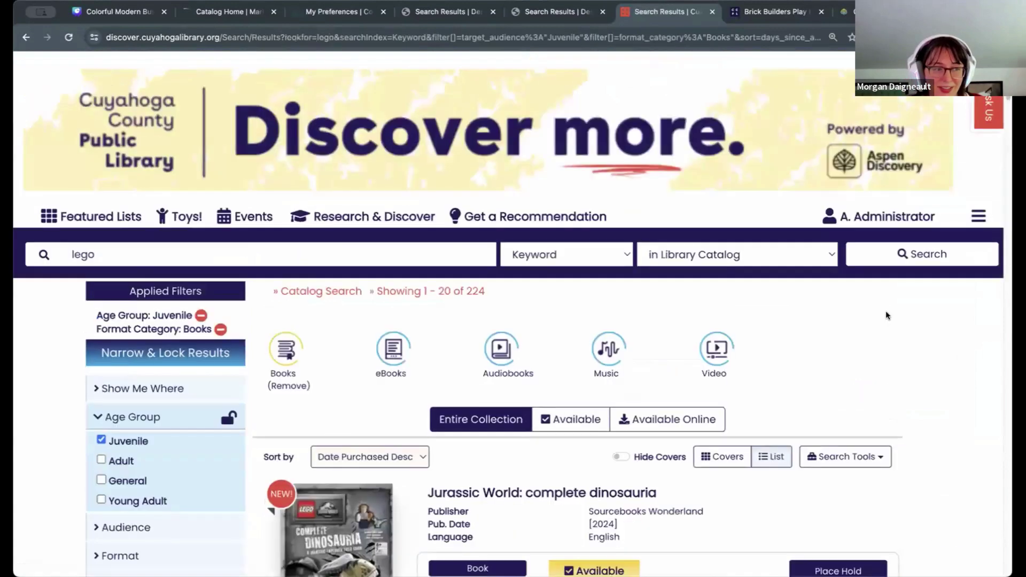
pyautogui.scroll(-1, 886, 313)
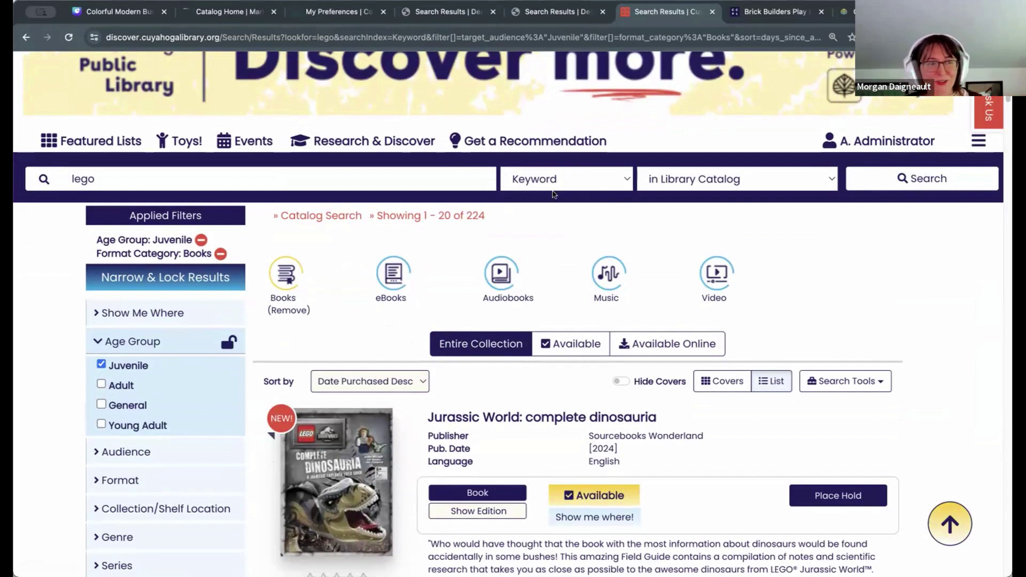
pyautogui.click(530, 180)
pyautogui.click(990, 277)
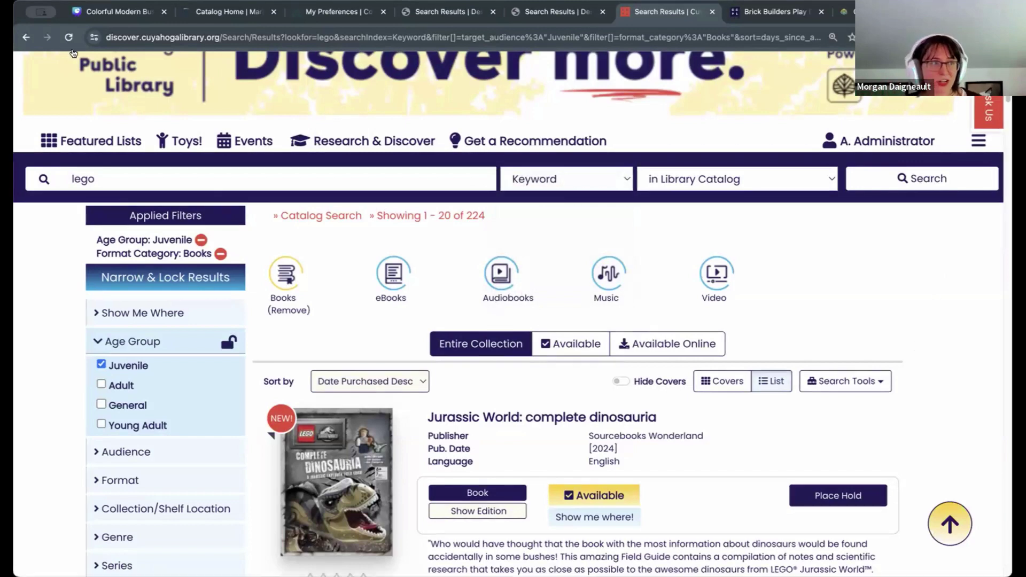
pyautogui.click(26, 37)
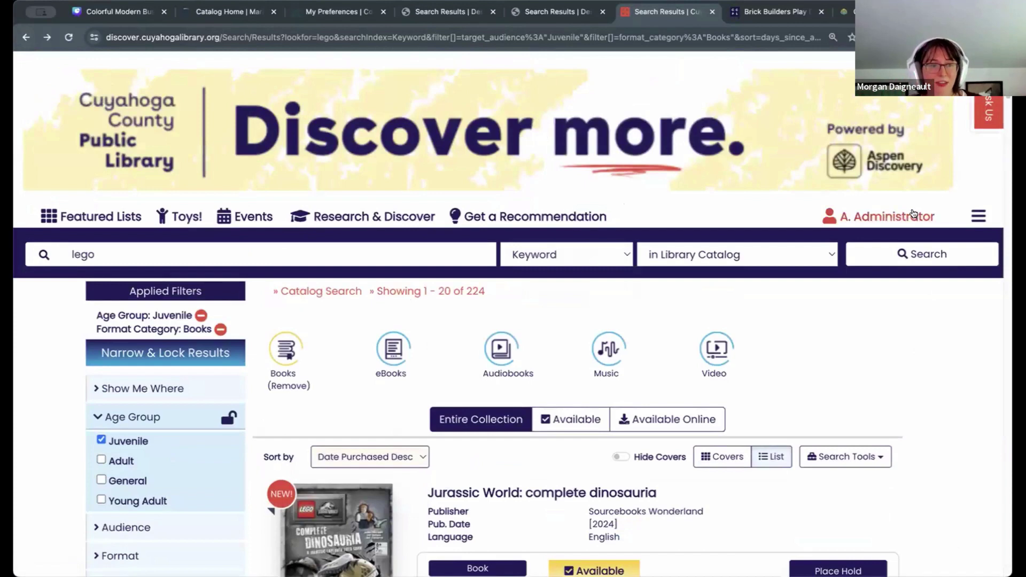
pyautogui.click(915, 216)
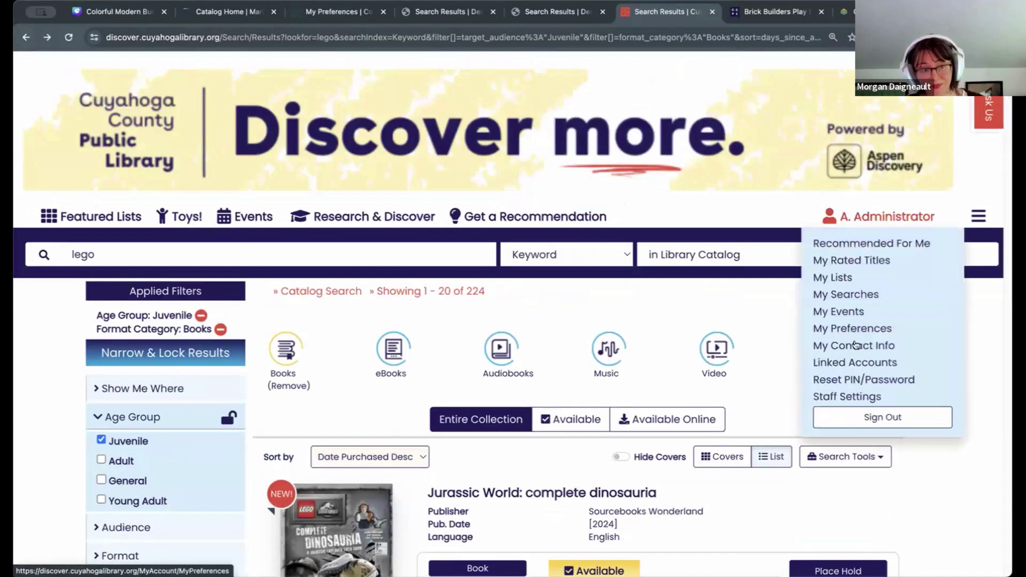
# Step: Review My Searches, listing New Lego Books above Events Search, then return to Canva
pyautogui.click(851, 295)
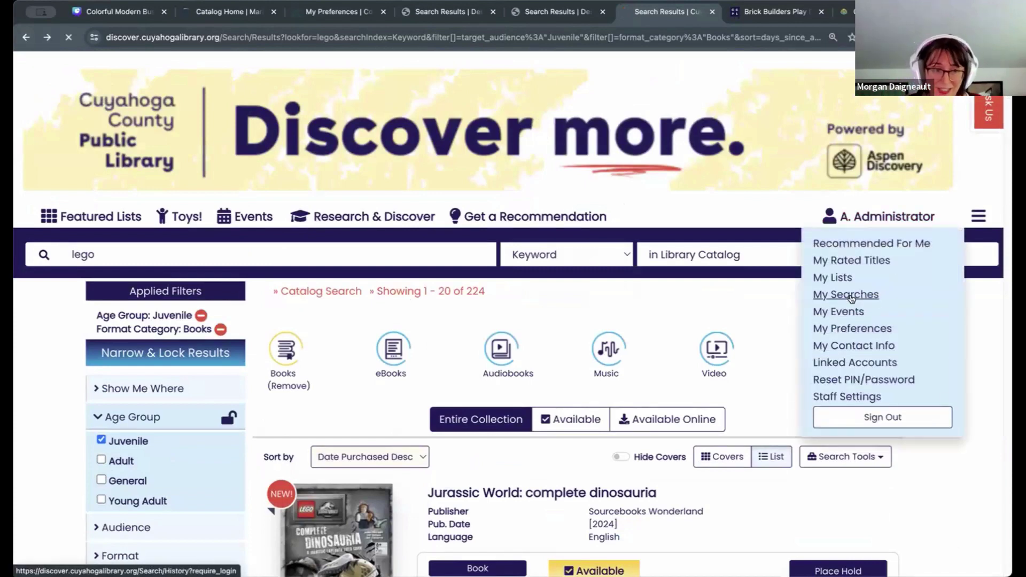
pyautogui.scroll(-2, 961, 419)
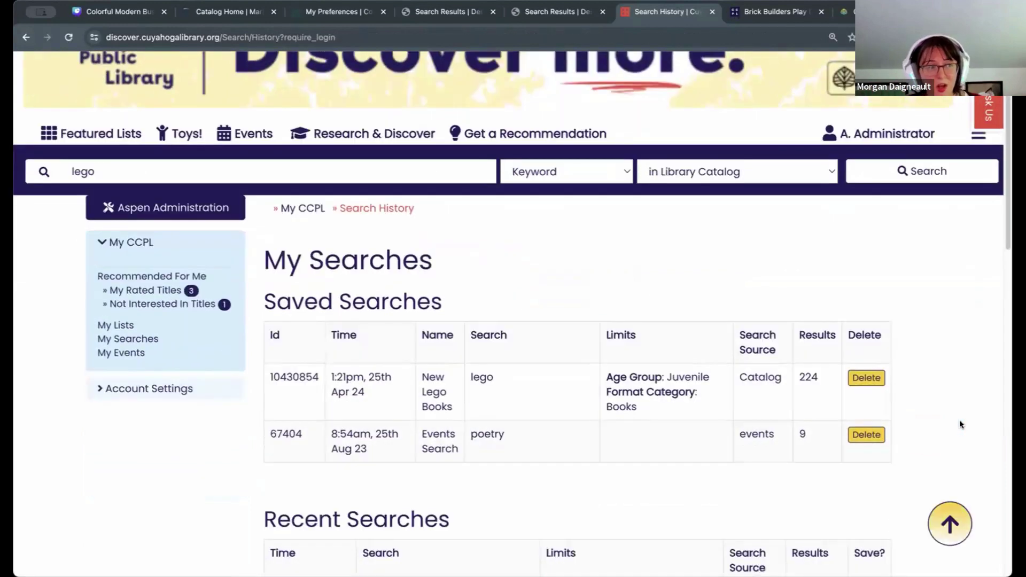
pyautogui.scroll(-1, 915, 400)
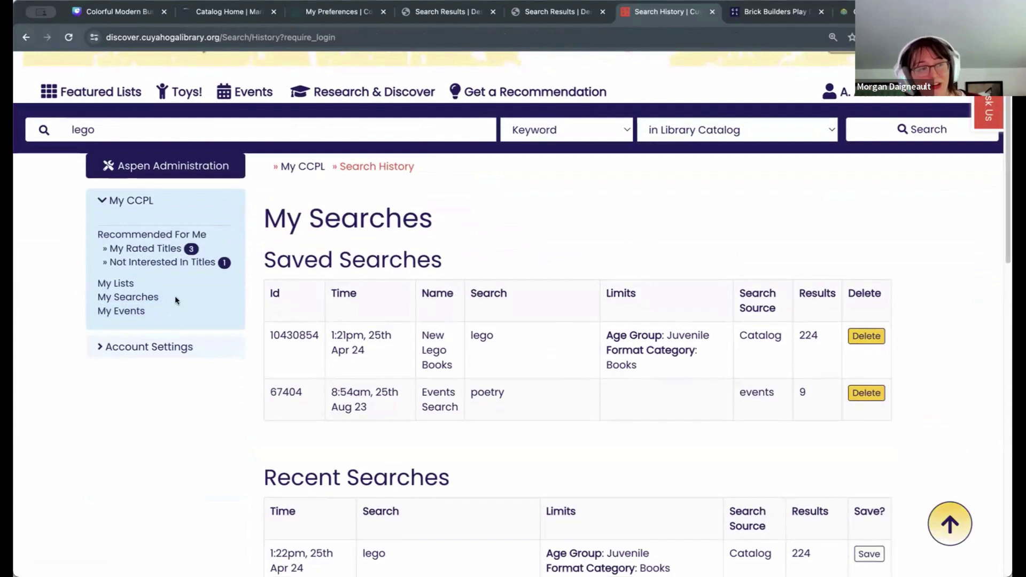
pyautogui.moveTo(172, 298); pyautogui.dragTo(88, 298)
pyautogui.click(88, 295)
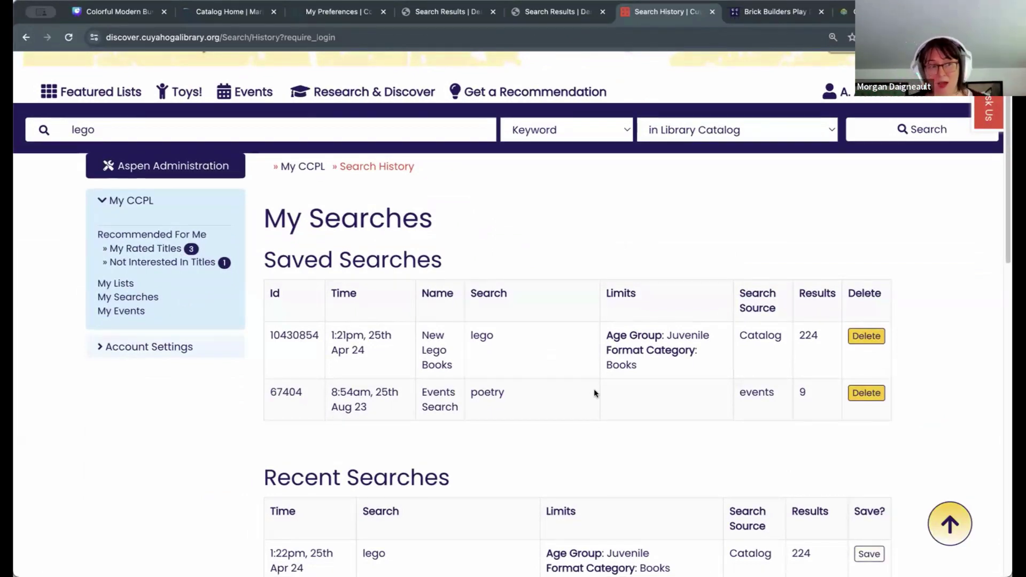
pyautogui.scroll(1, 629, 456)
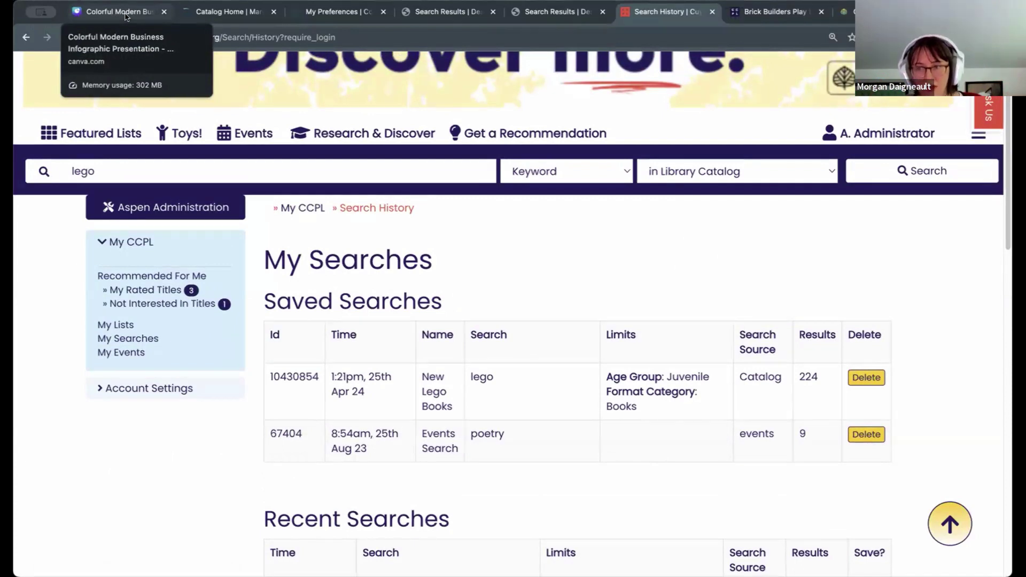
pyautogui.click(125, 16)
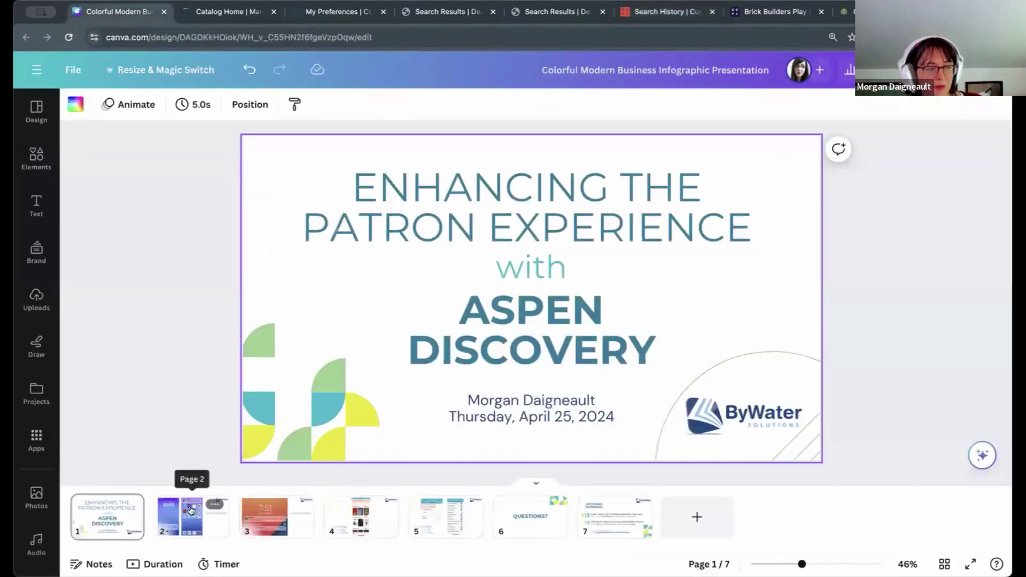
# Step: Present the slides full screen starting from the page 2 Notifications slide
pyautogui.click(192, 510)
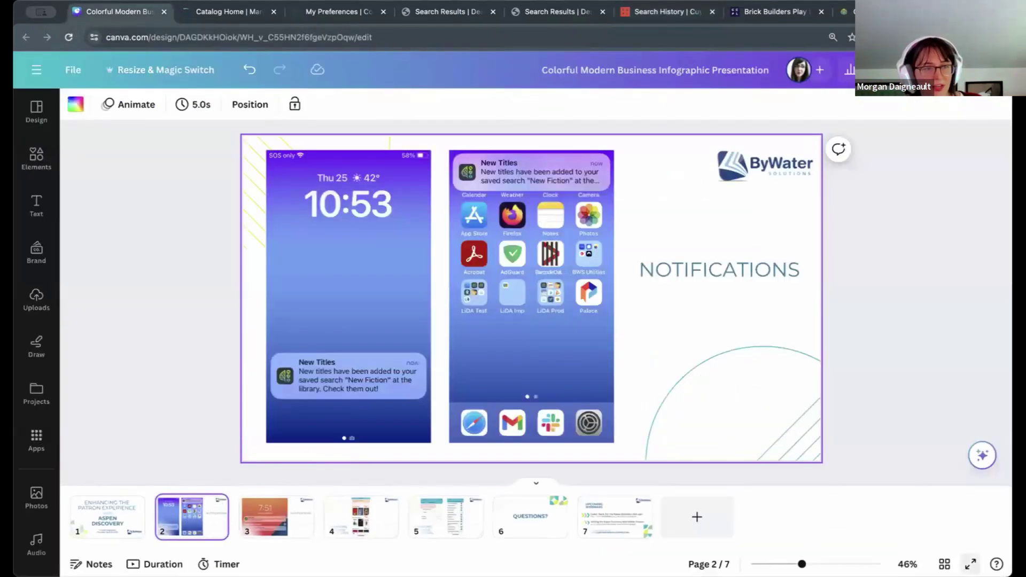
pyautogui.hotkey('ctrl', 'alt', 'p')
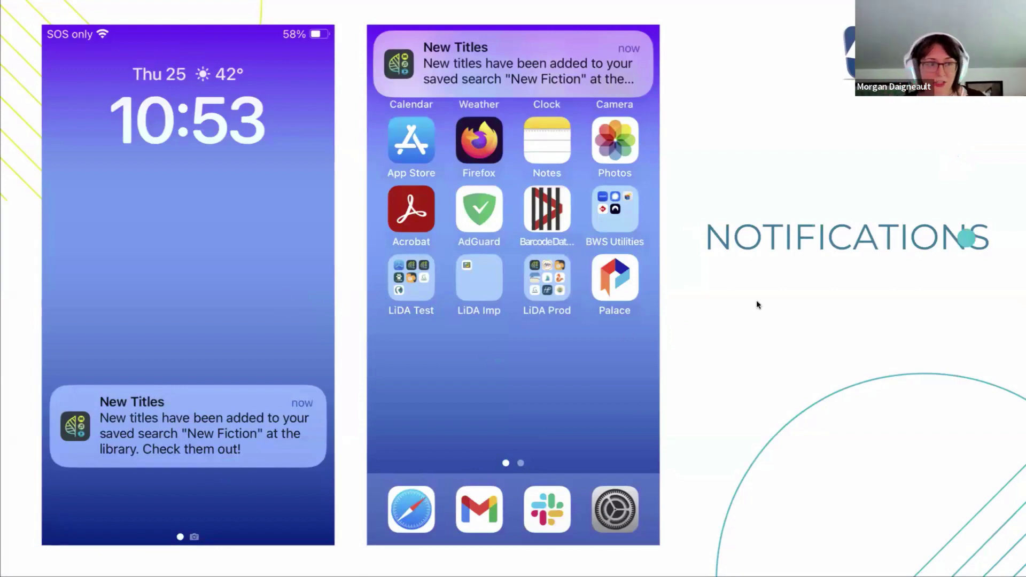
# Step: Advance the Notifications slide to the lock-screen Notification Center image
pyautogui.click(794, 426)
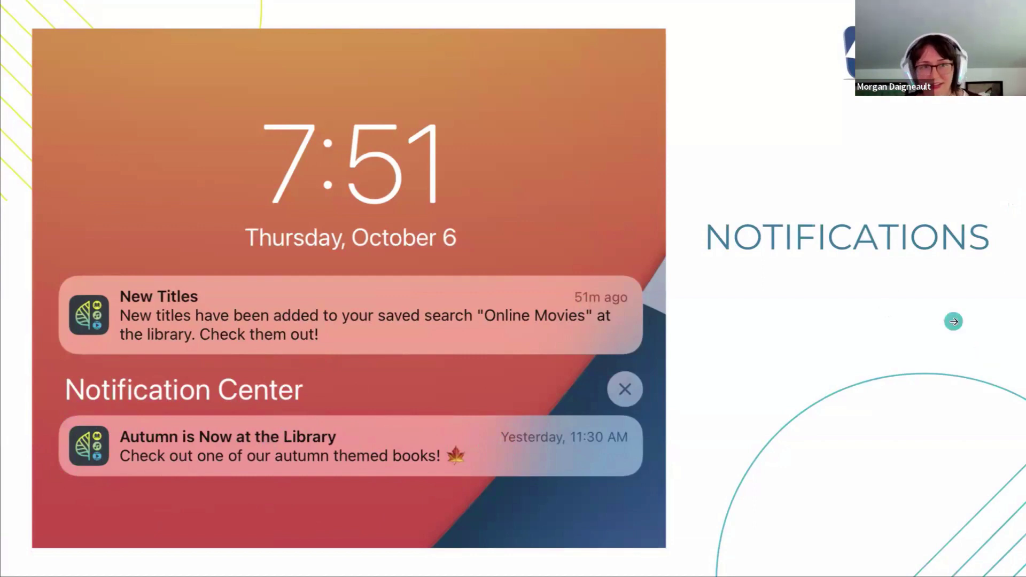
# Step: Advance to the Managing Browse Categories slide with the Discover app screenshot
pyautogui.click(922, 319)
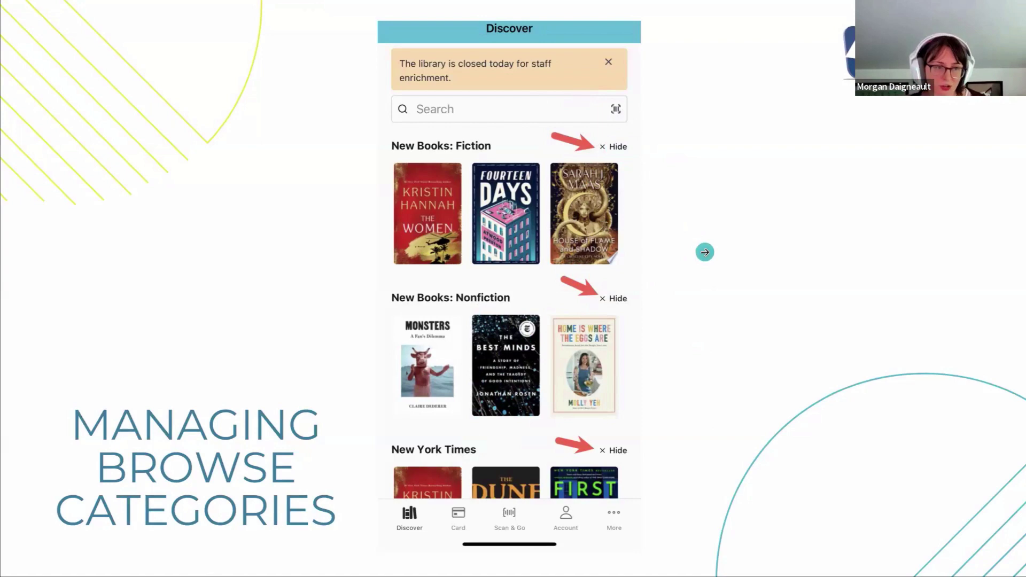
# Step: Advance to reveal the Preferences and Manage Browse Categories screenshots
pyautogui.click(741, 342)
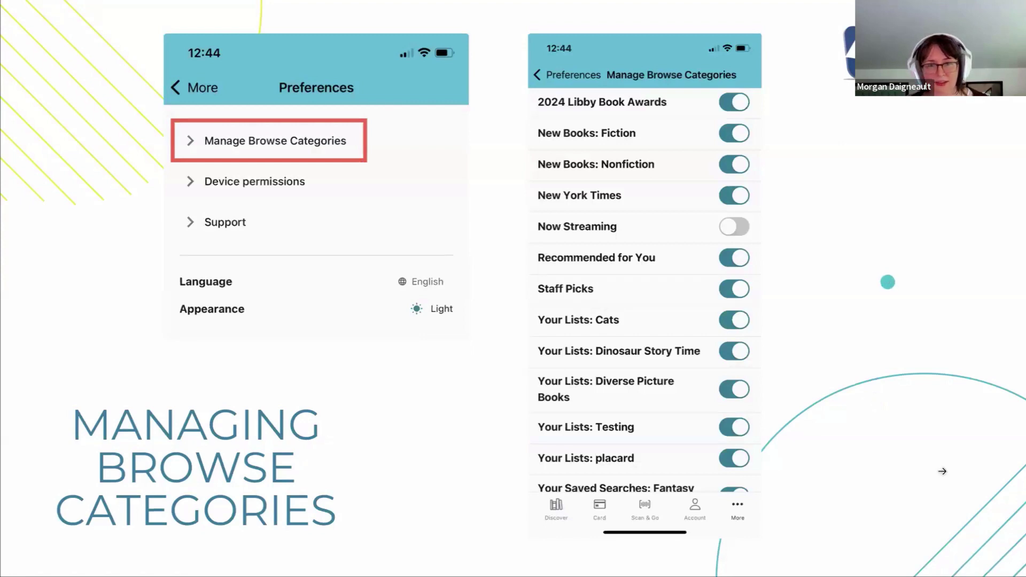
# Step: Advance the Canva presentation to the final Questions? slide
pyautogui.press('Right')
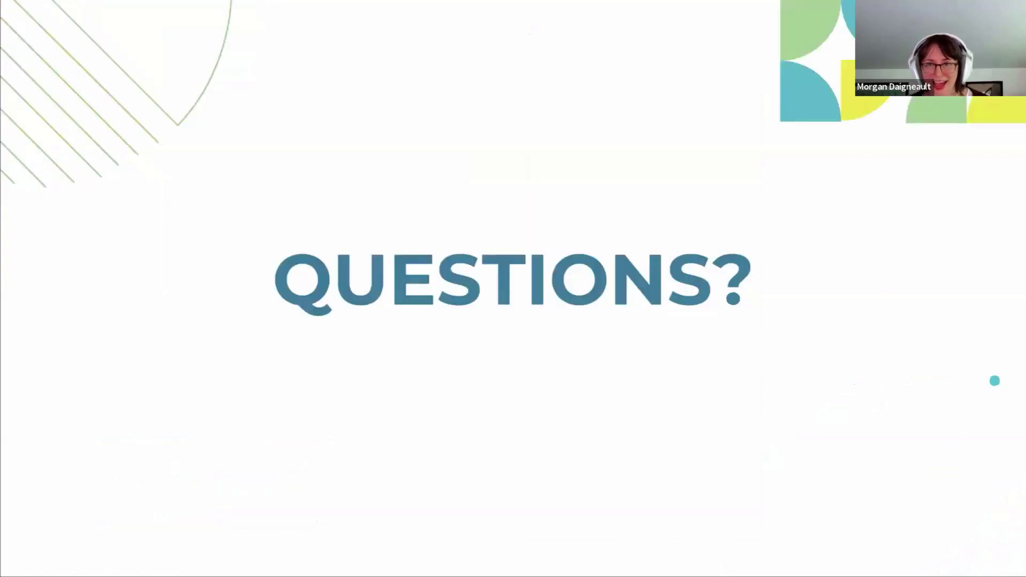